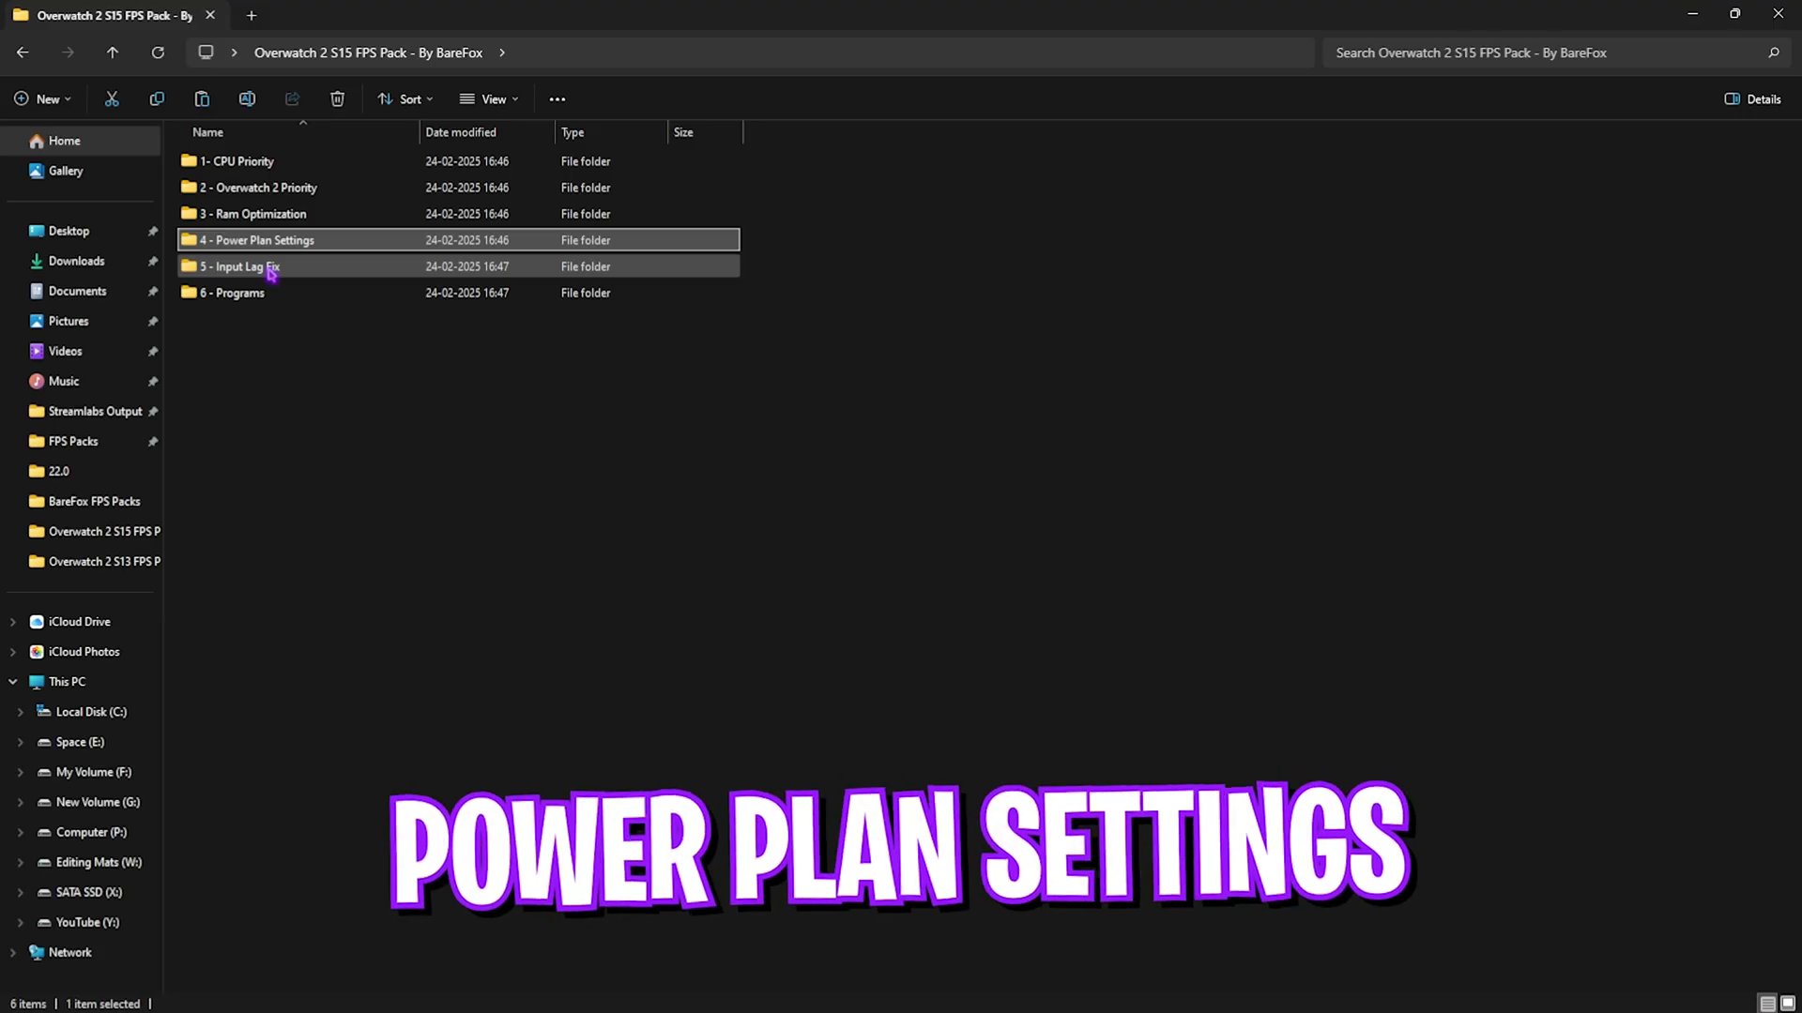
Open the Keyboard Latency Fix folder inside 5 - Input Lag Fix to view its keyboard buffer registry files
double_click(269, 266)
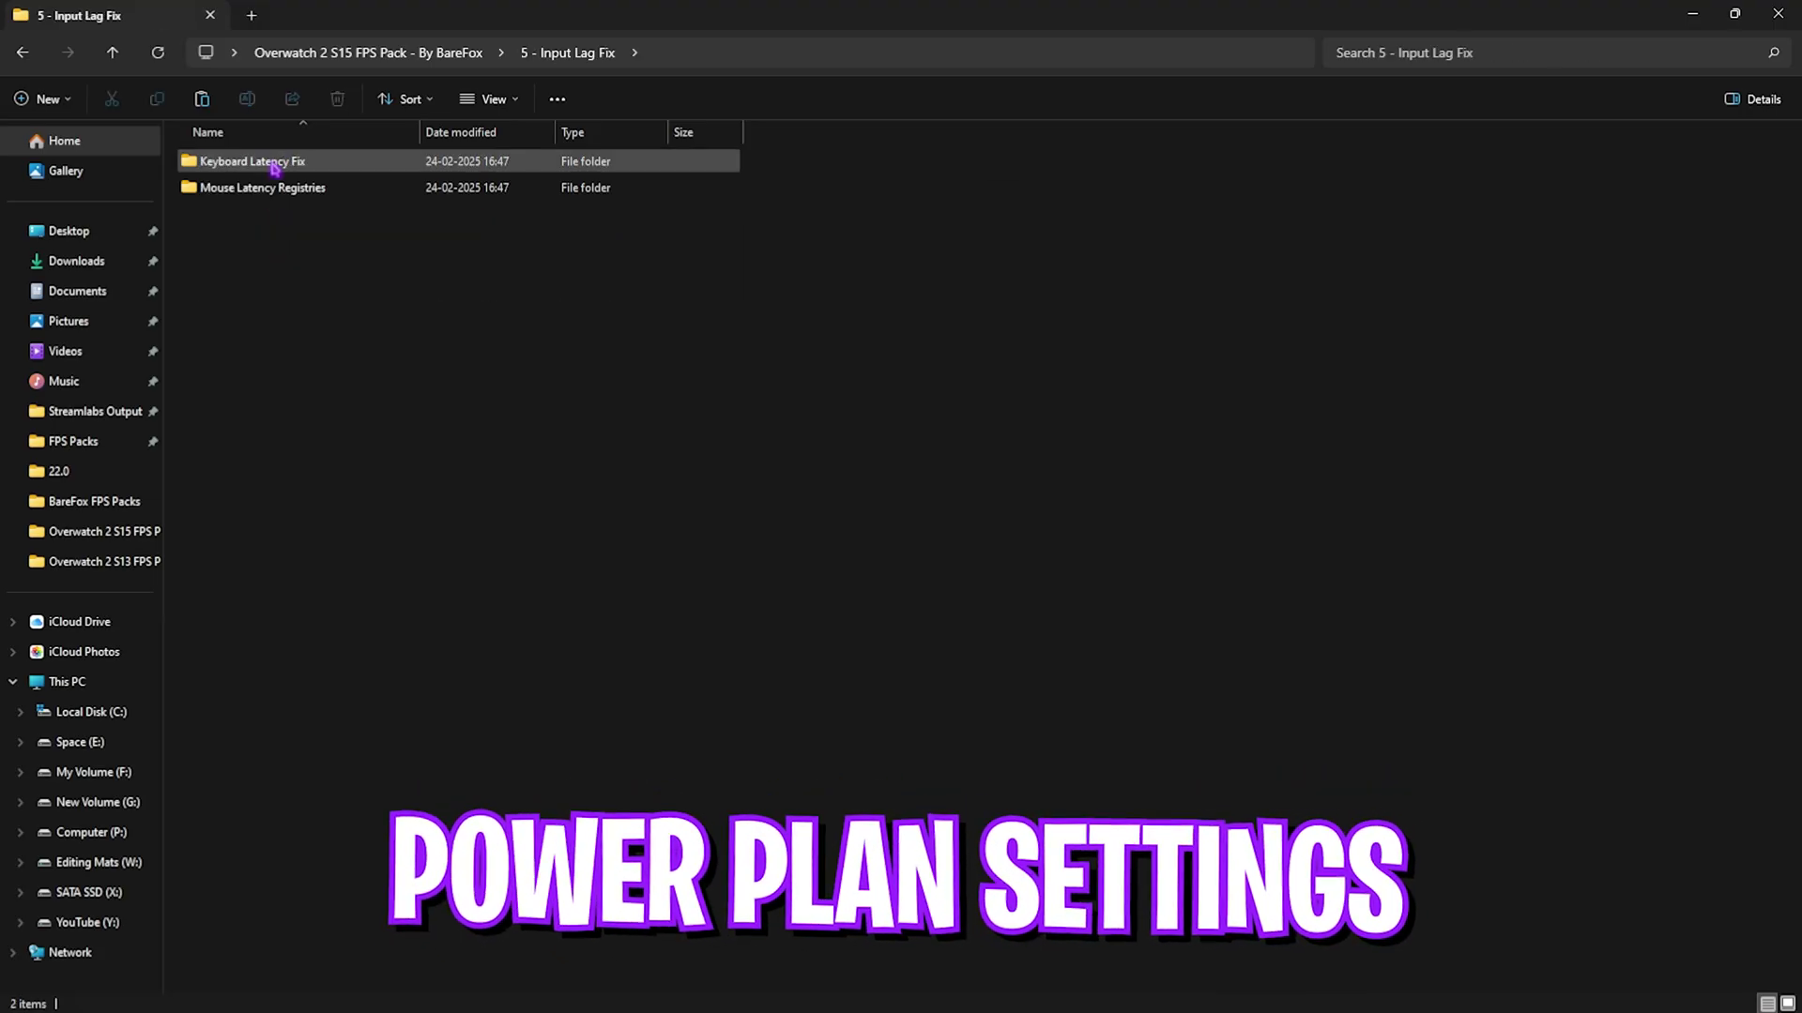
double_click(272, 167)
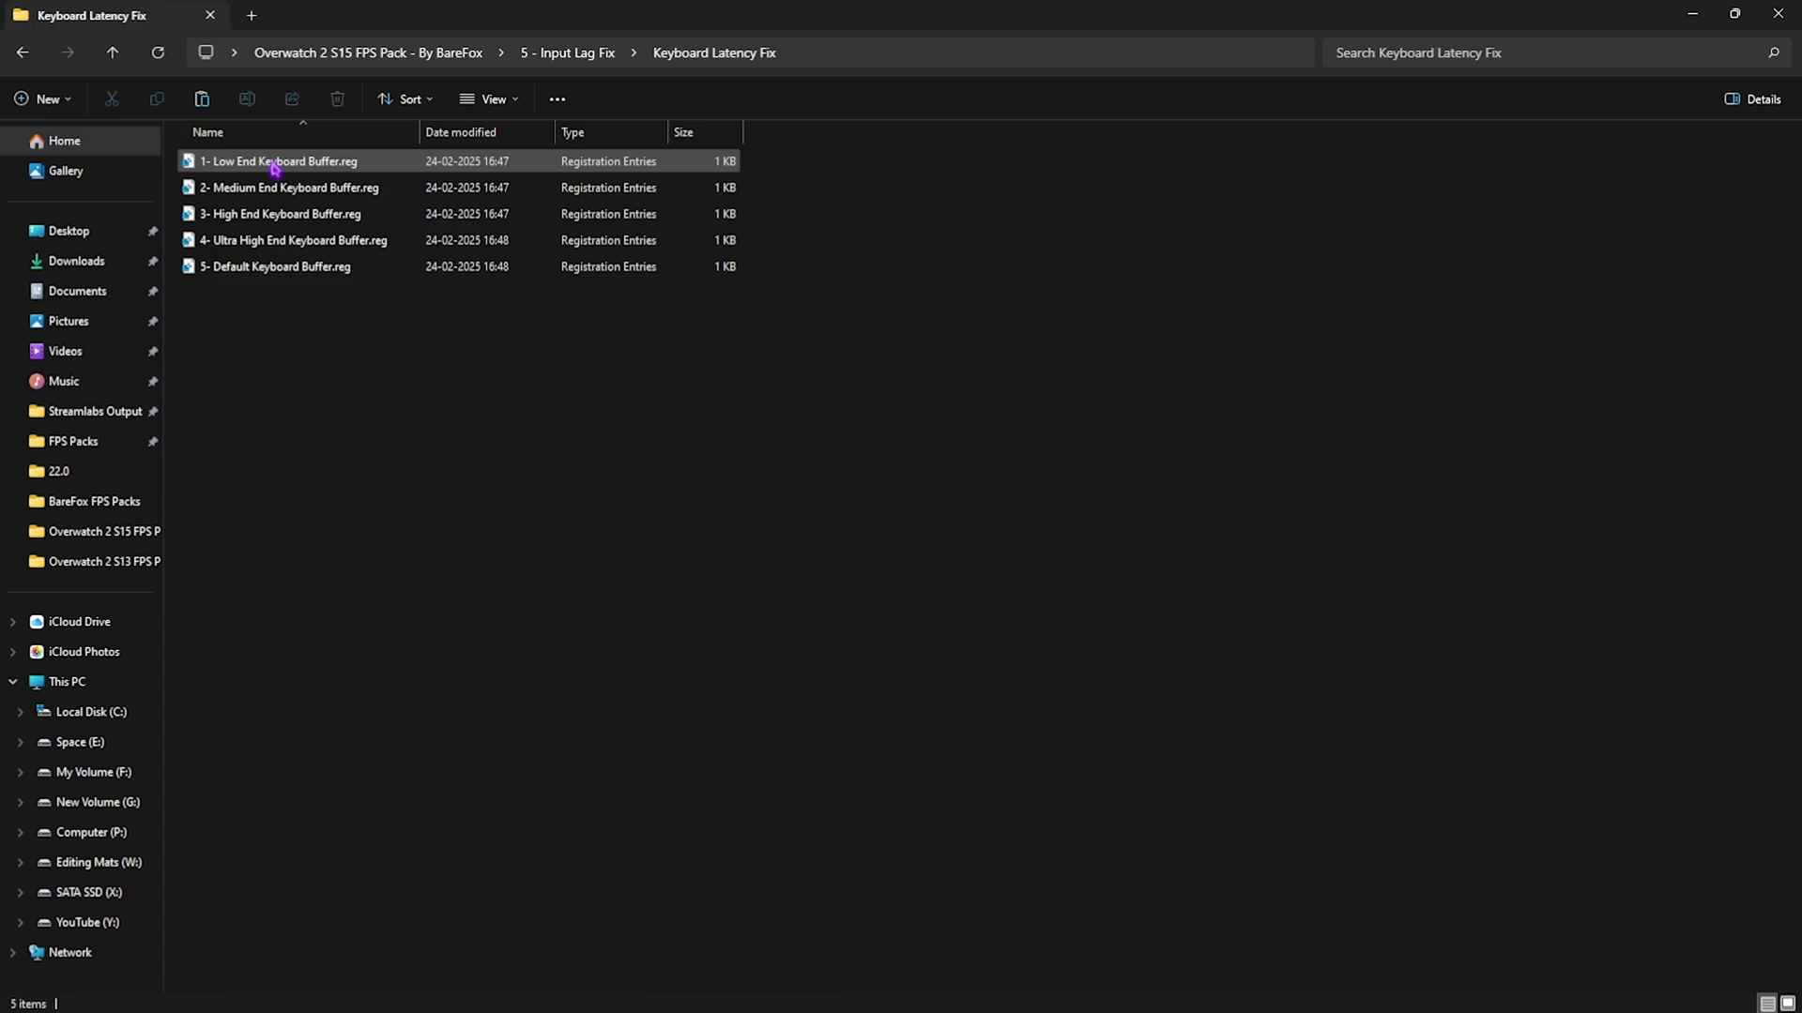
key(BackSpace)
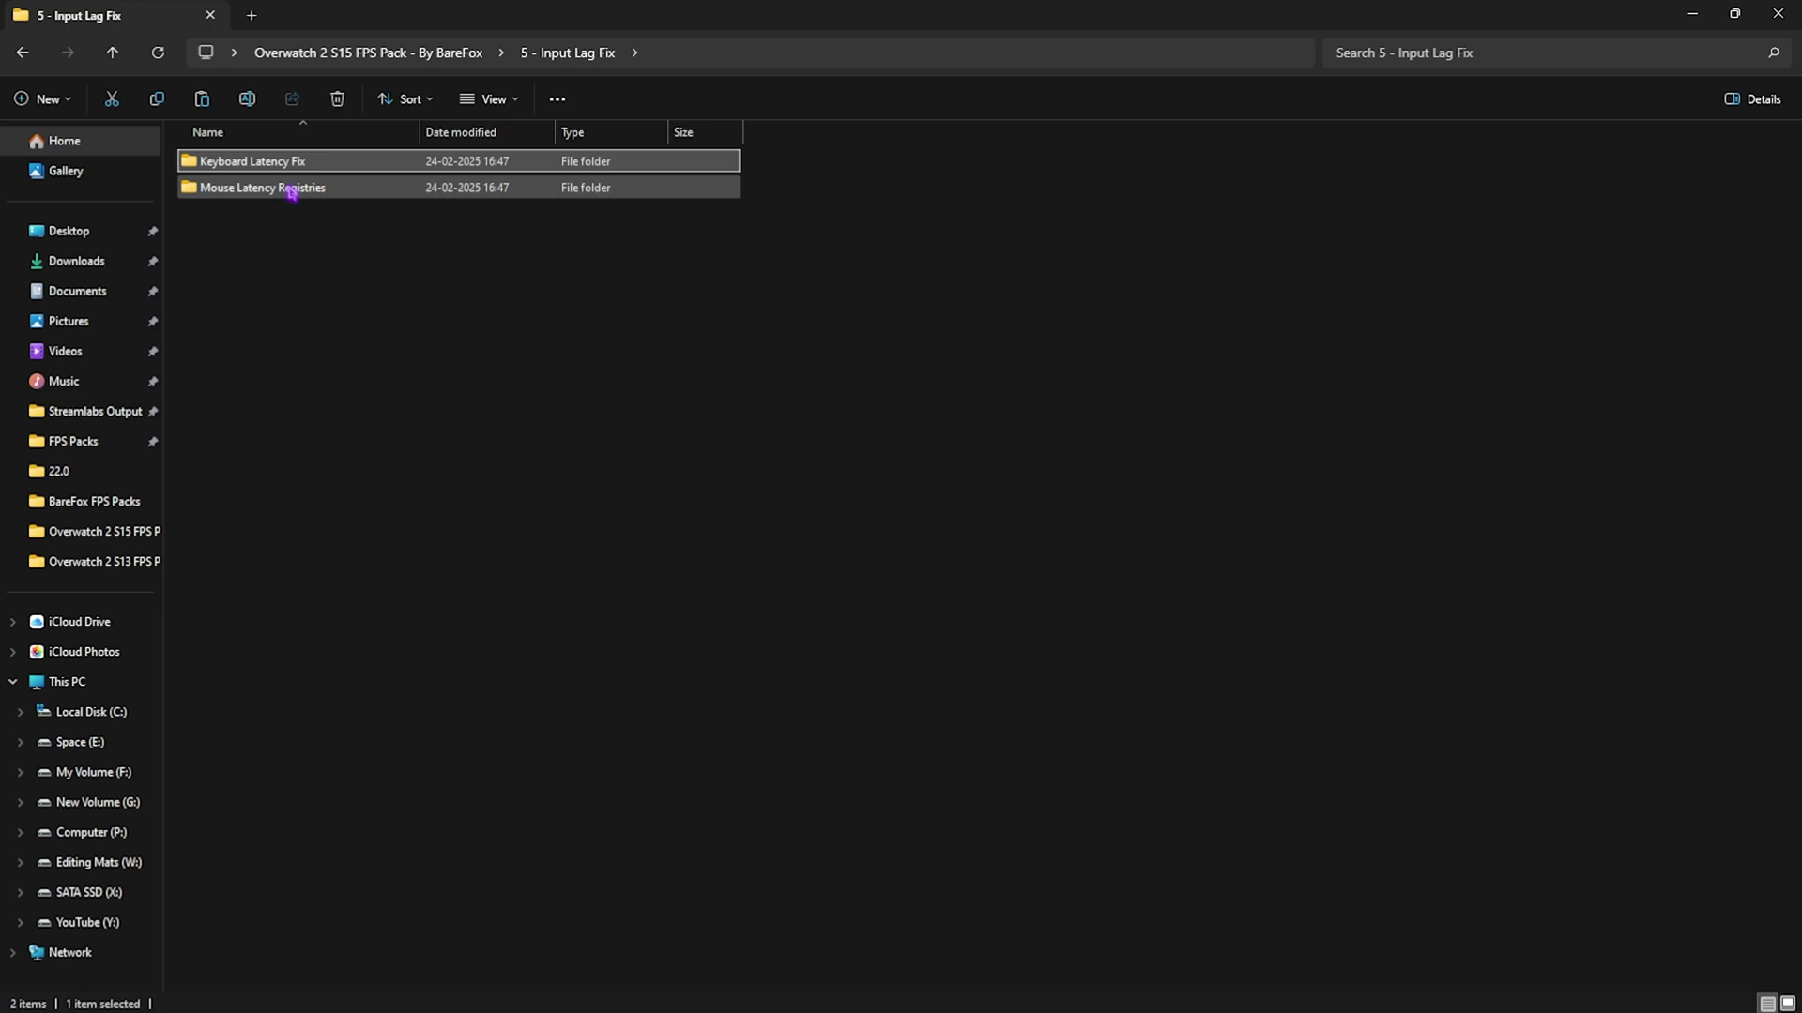
Open the Mouse Latency Registries folder and view the contents of Fix Mouse Delay.reg as text
double_click(292, 189)
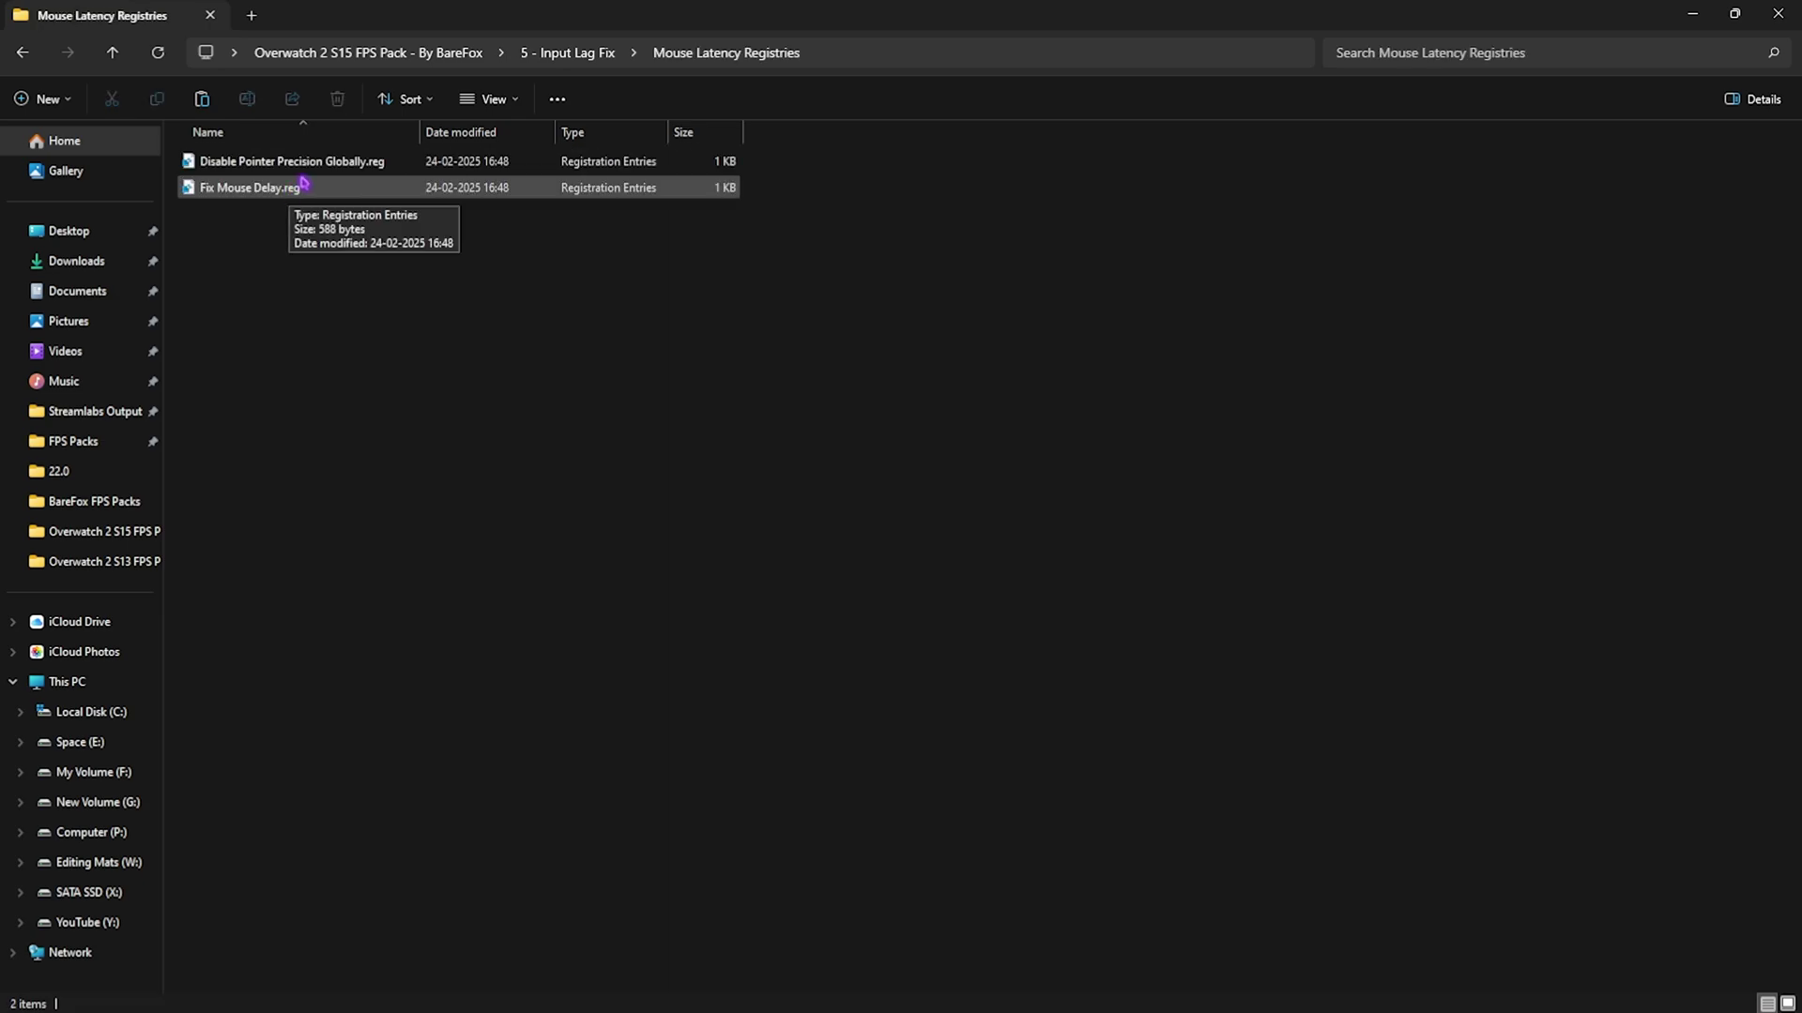
click(314, 160)
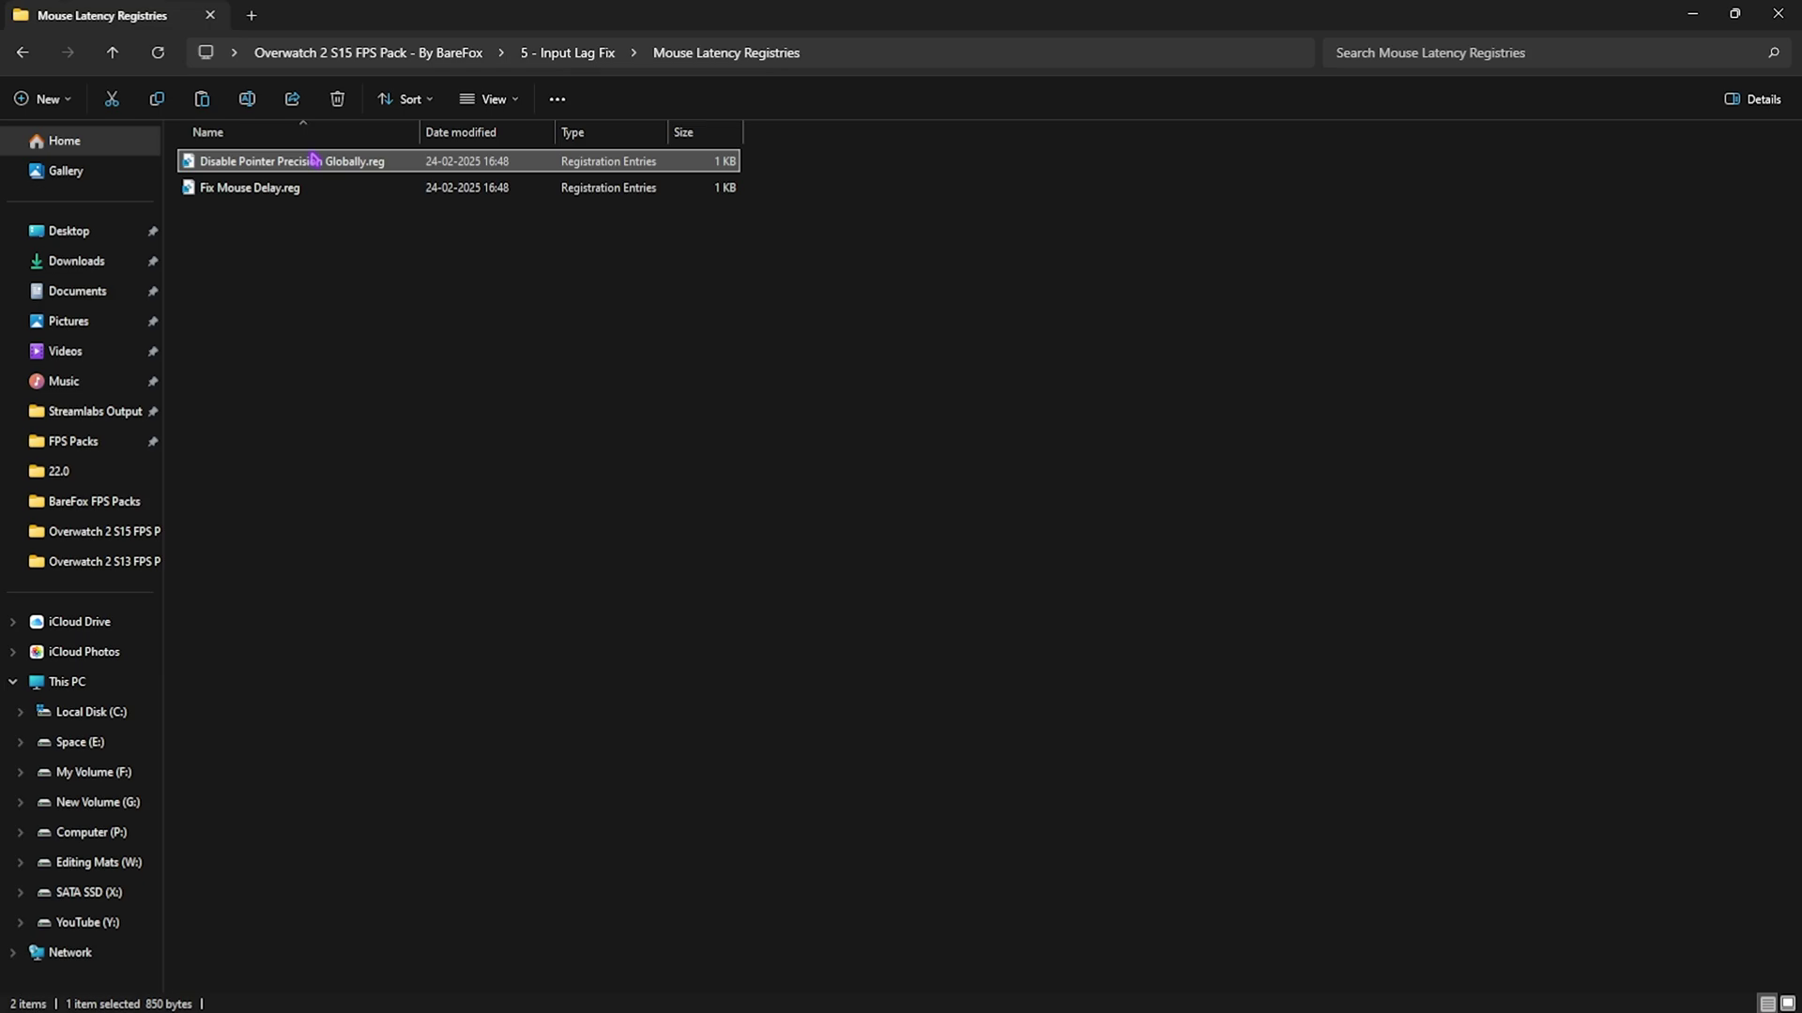
right_click(297, 188)
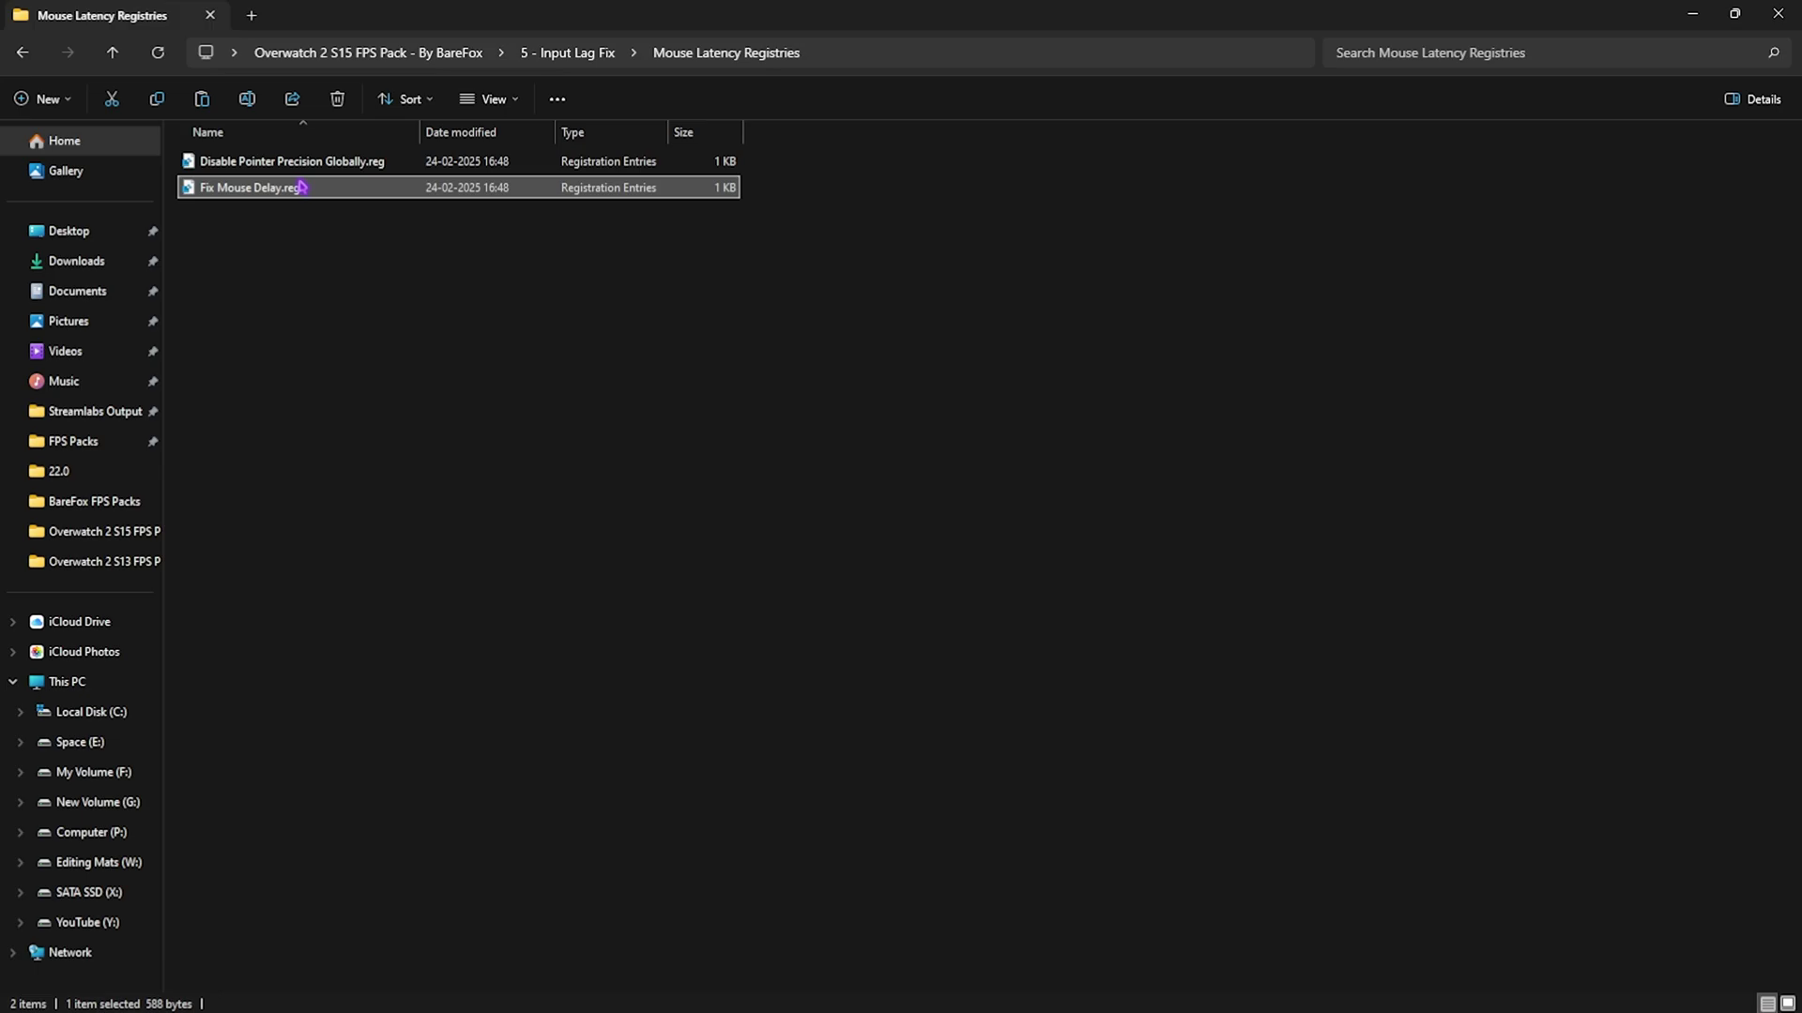
click(361, 491)
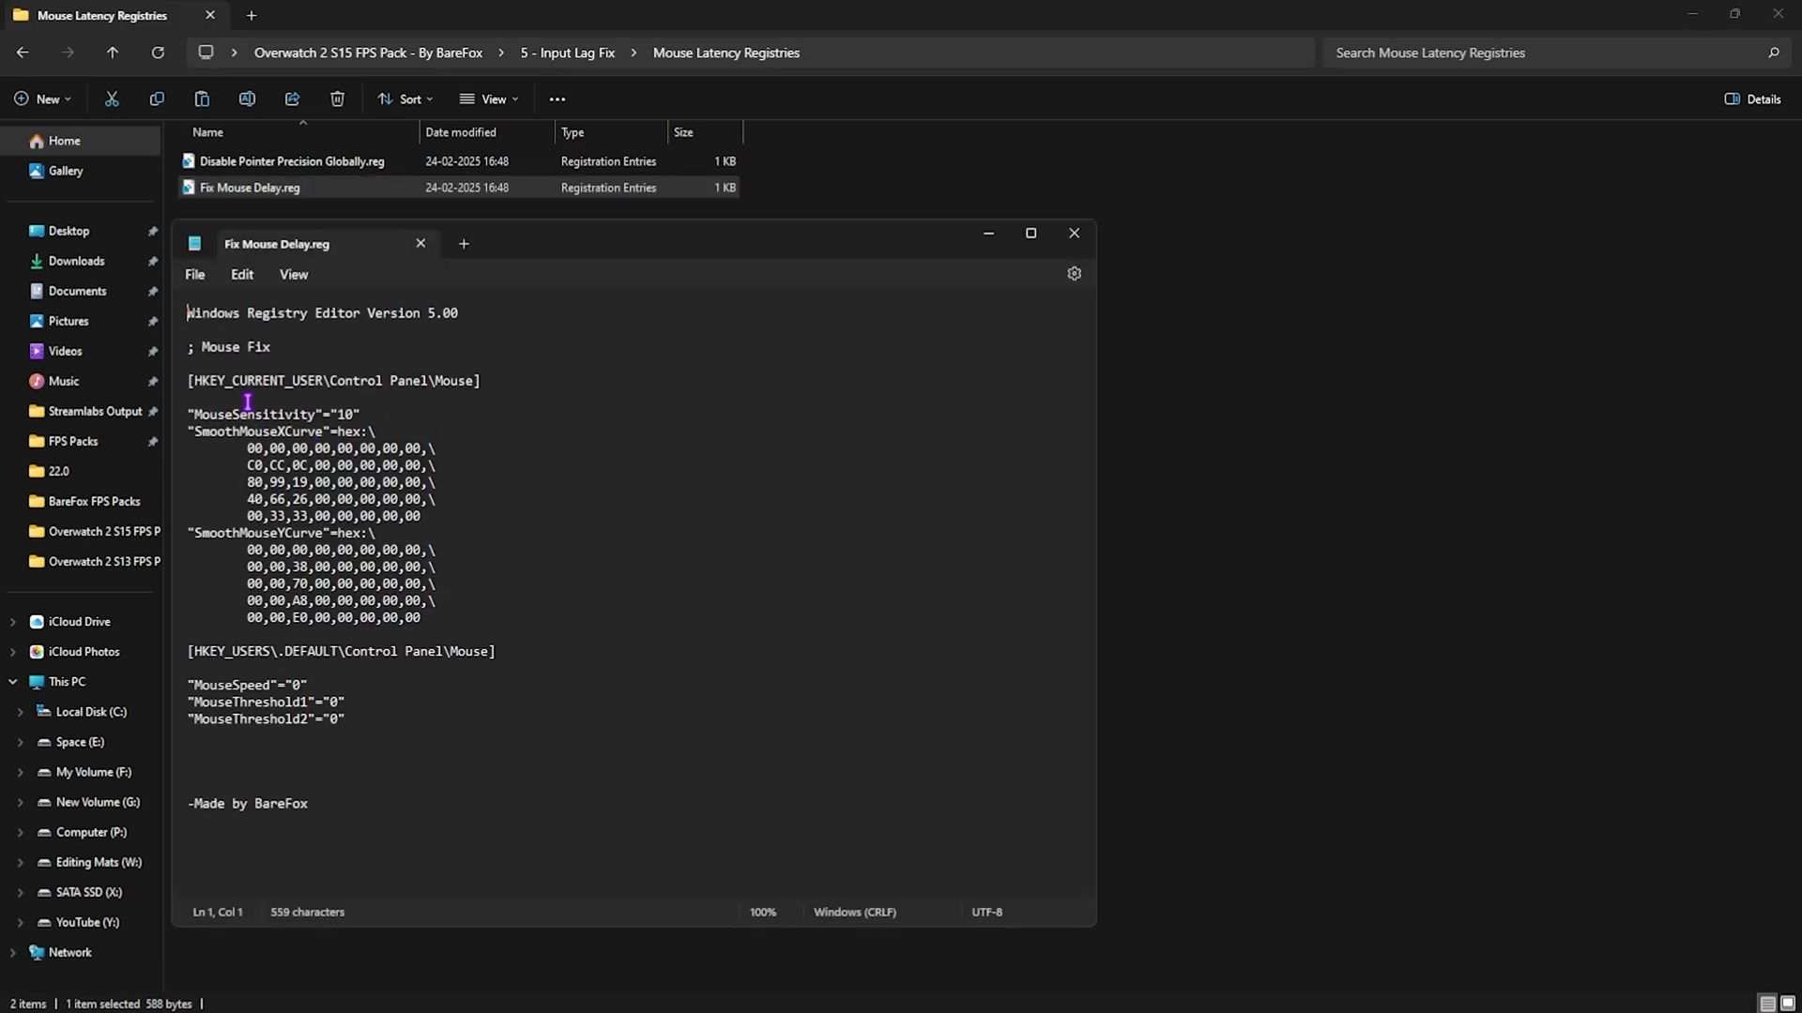
key(alt+F4)
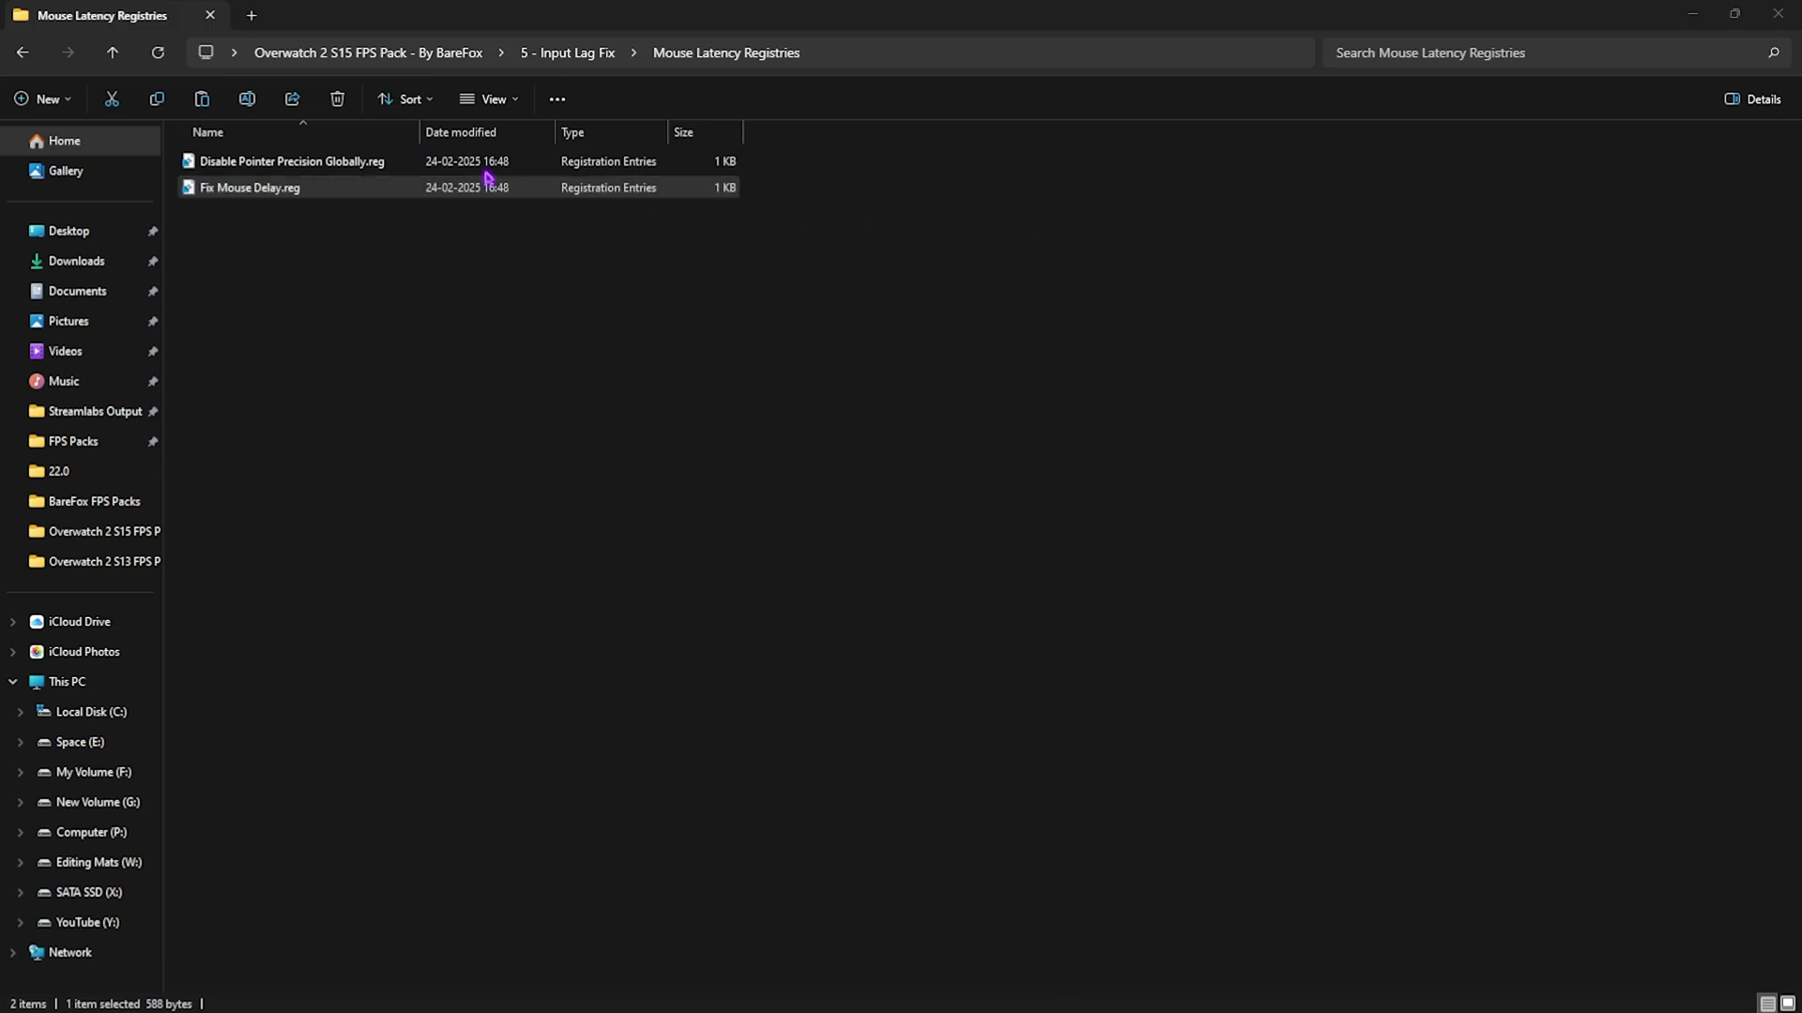
drag(414, 316, 447, 221)
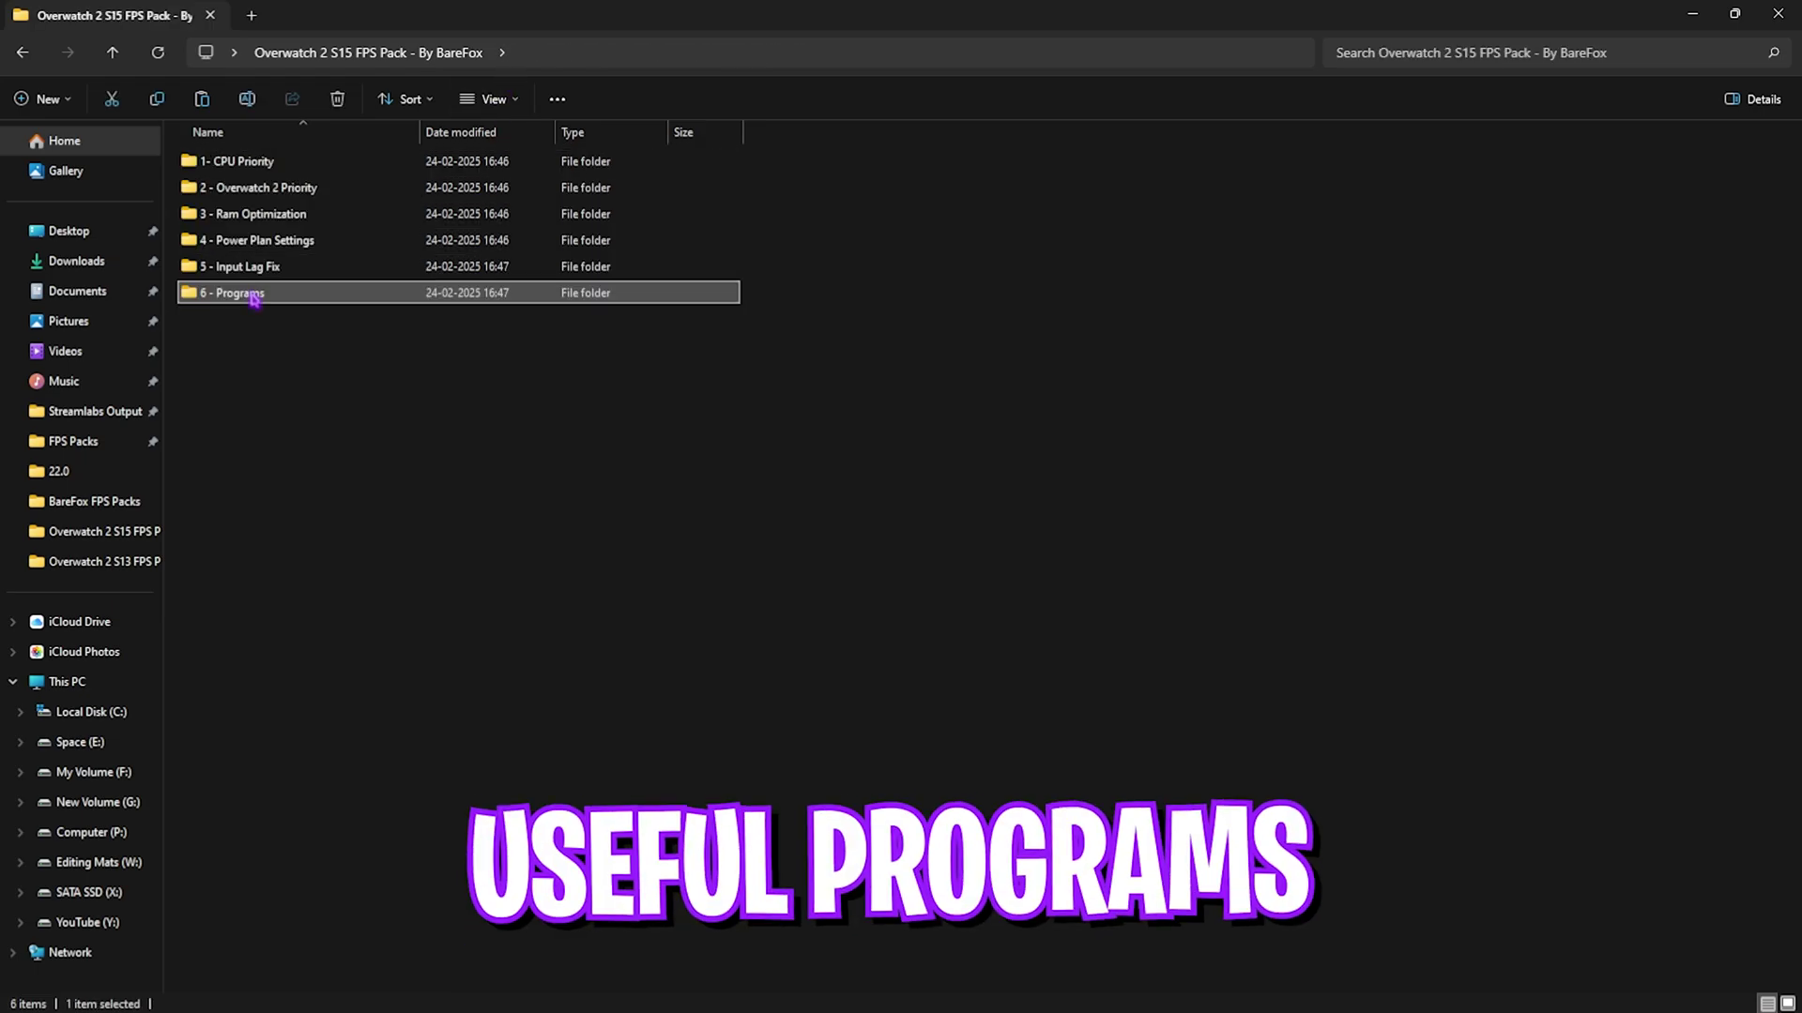
Run Clean Temporary Files.bat from the 6 - Programs folder as administrator and let it delete all temporary files
double_click(242, 294)
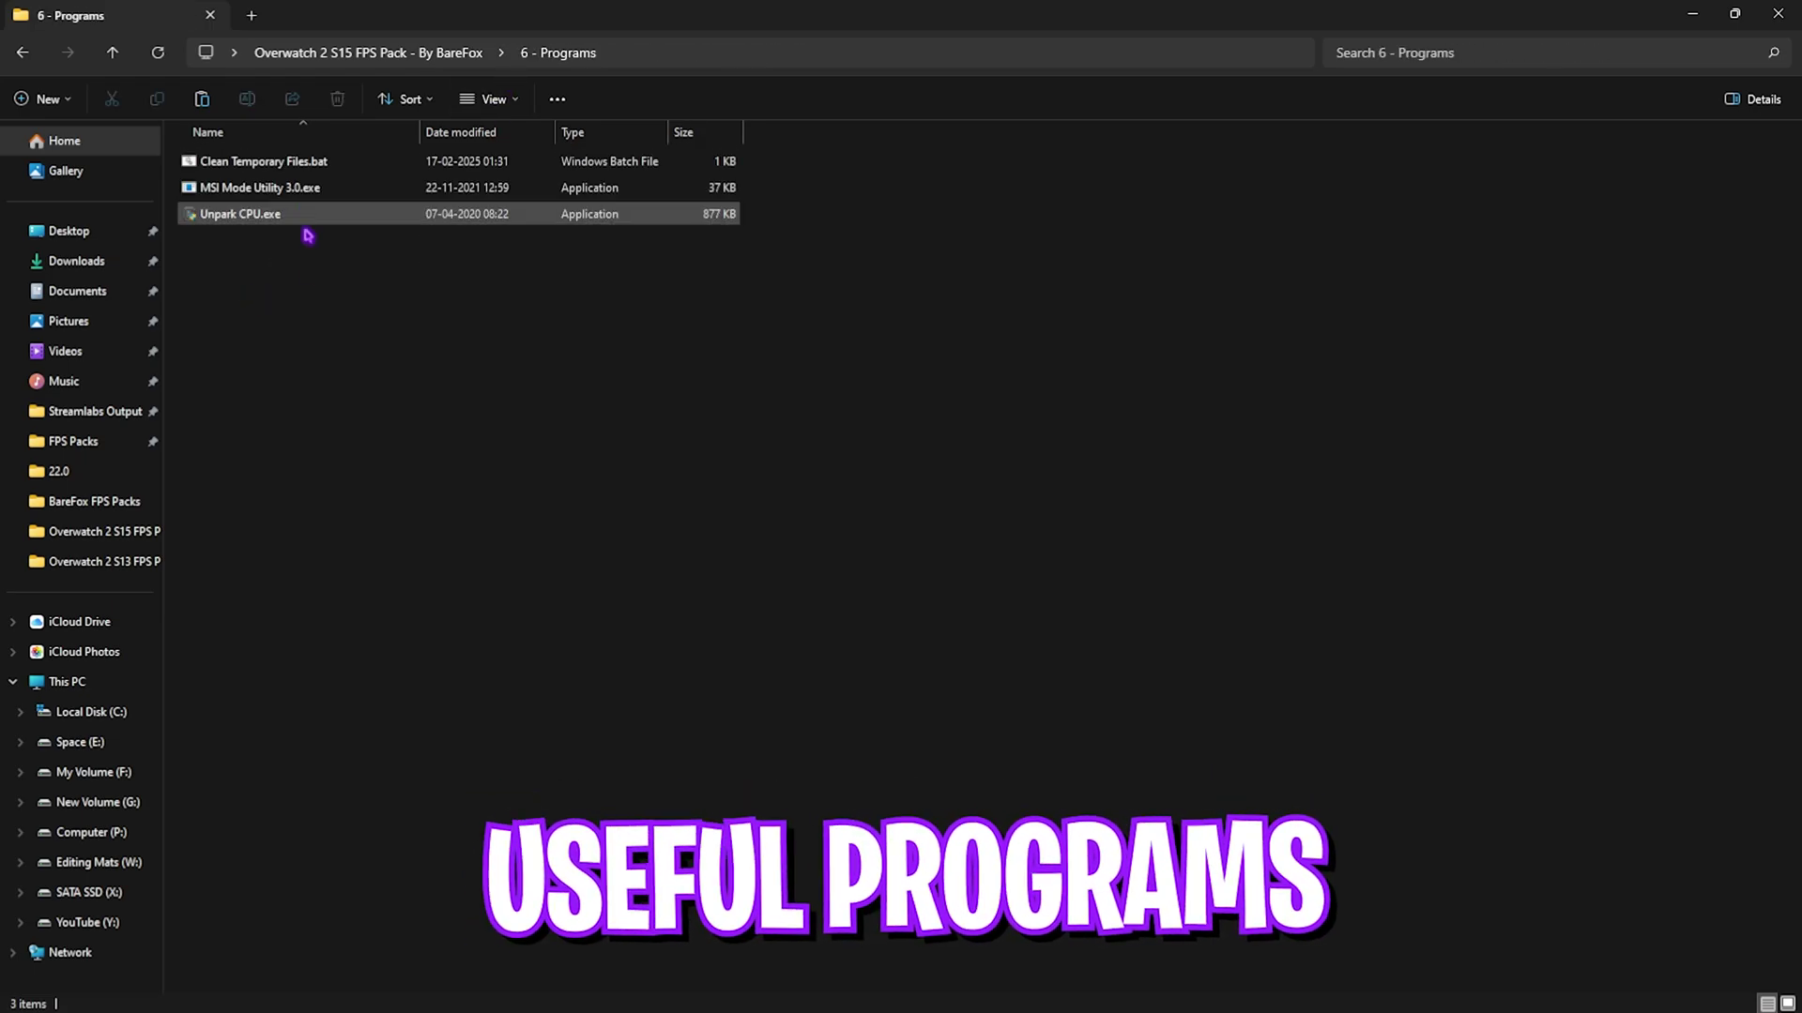
drag(315, 281, 338, 139)
click(302, 306)
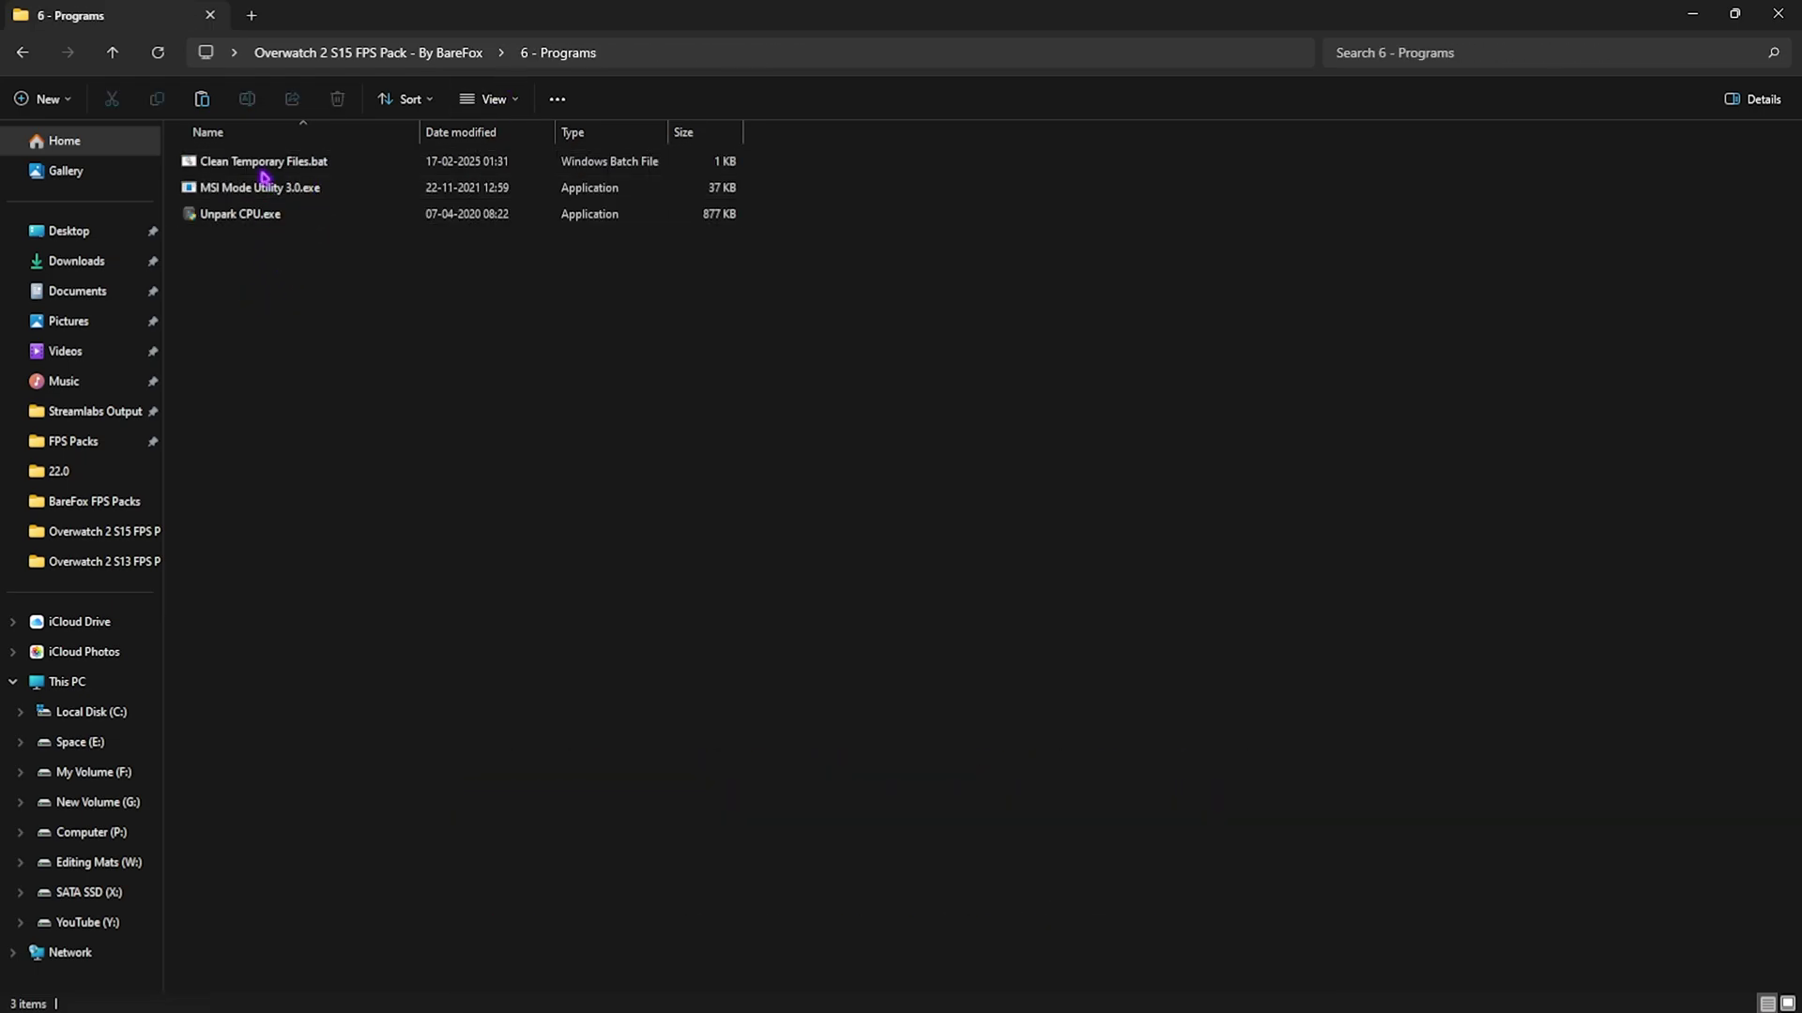
right_click(258, 176)
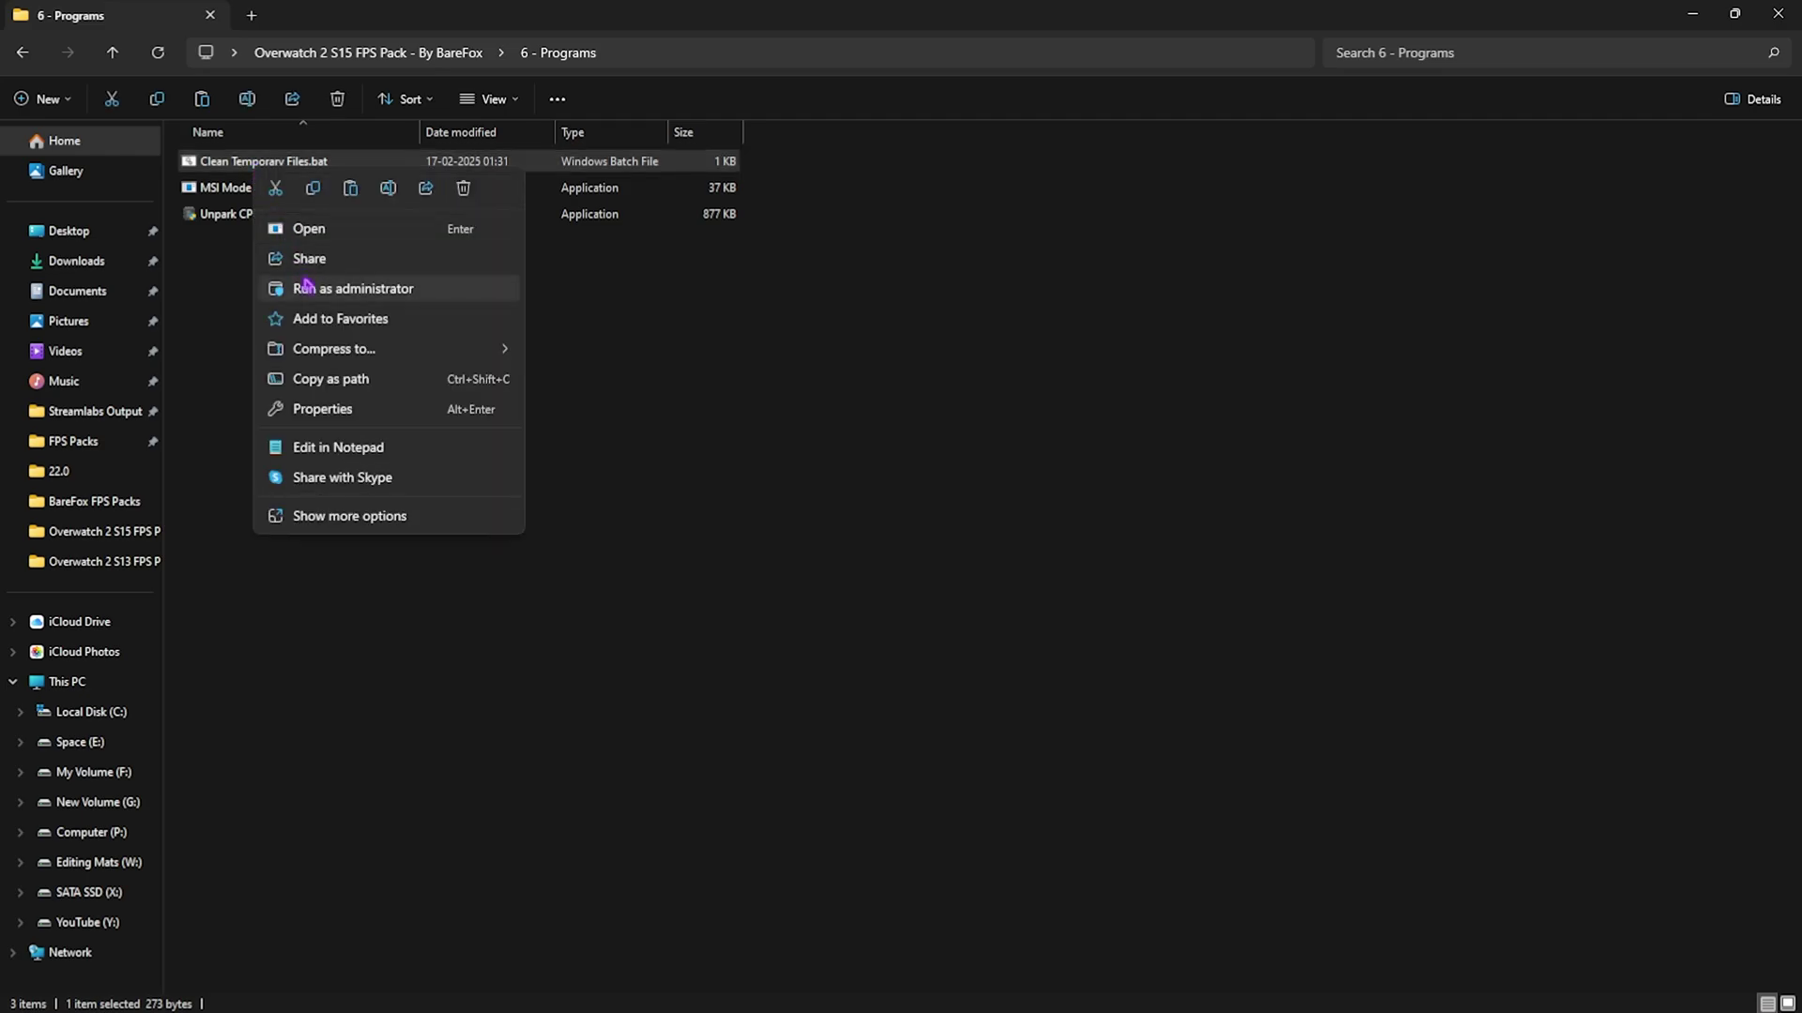
click(306, 287)
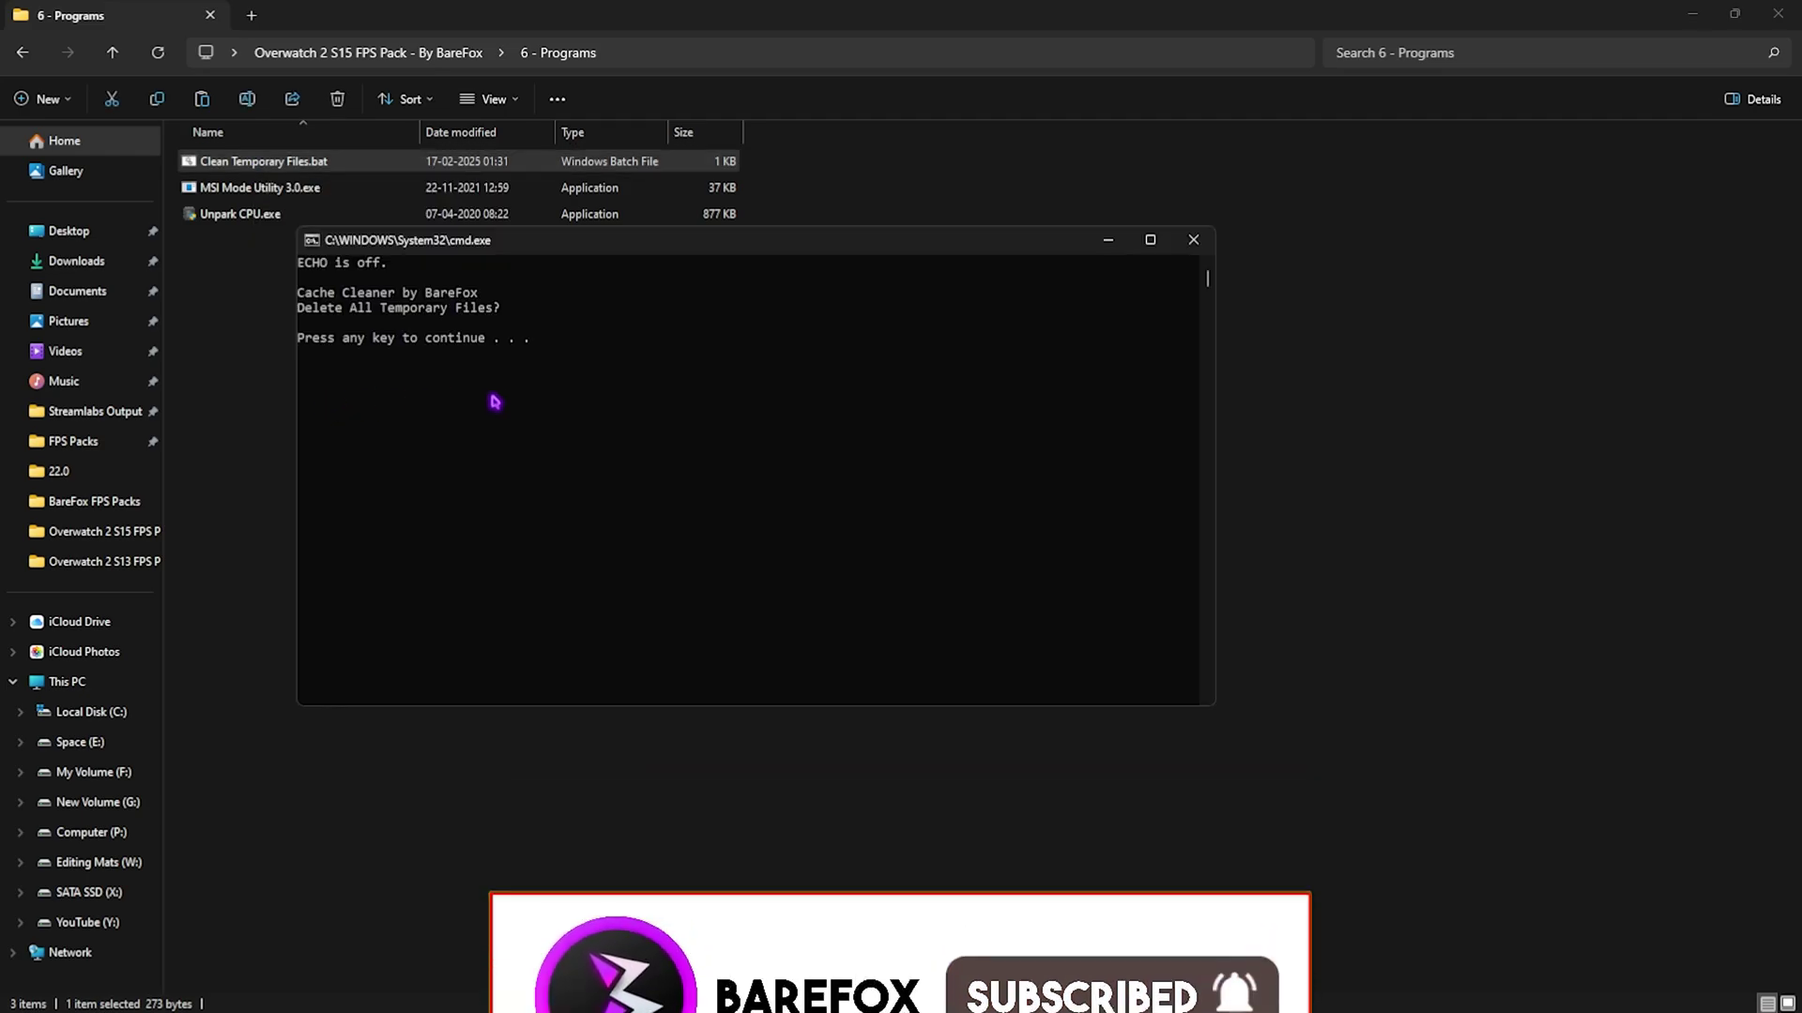
key(Return)
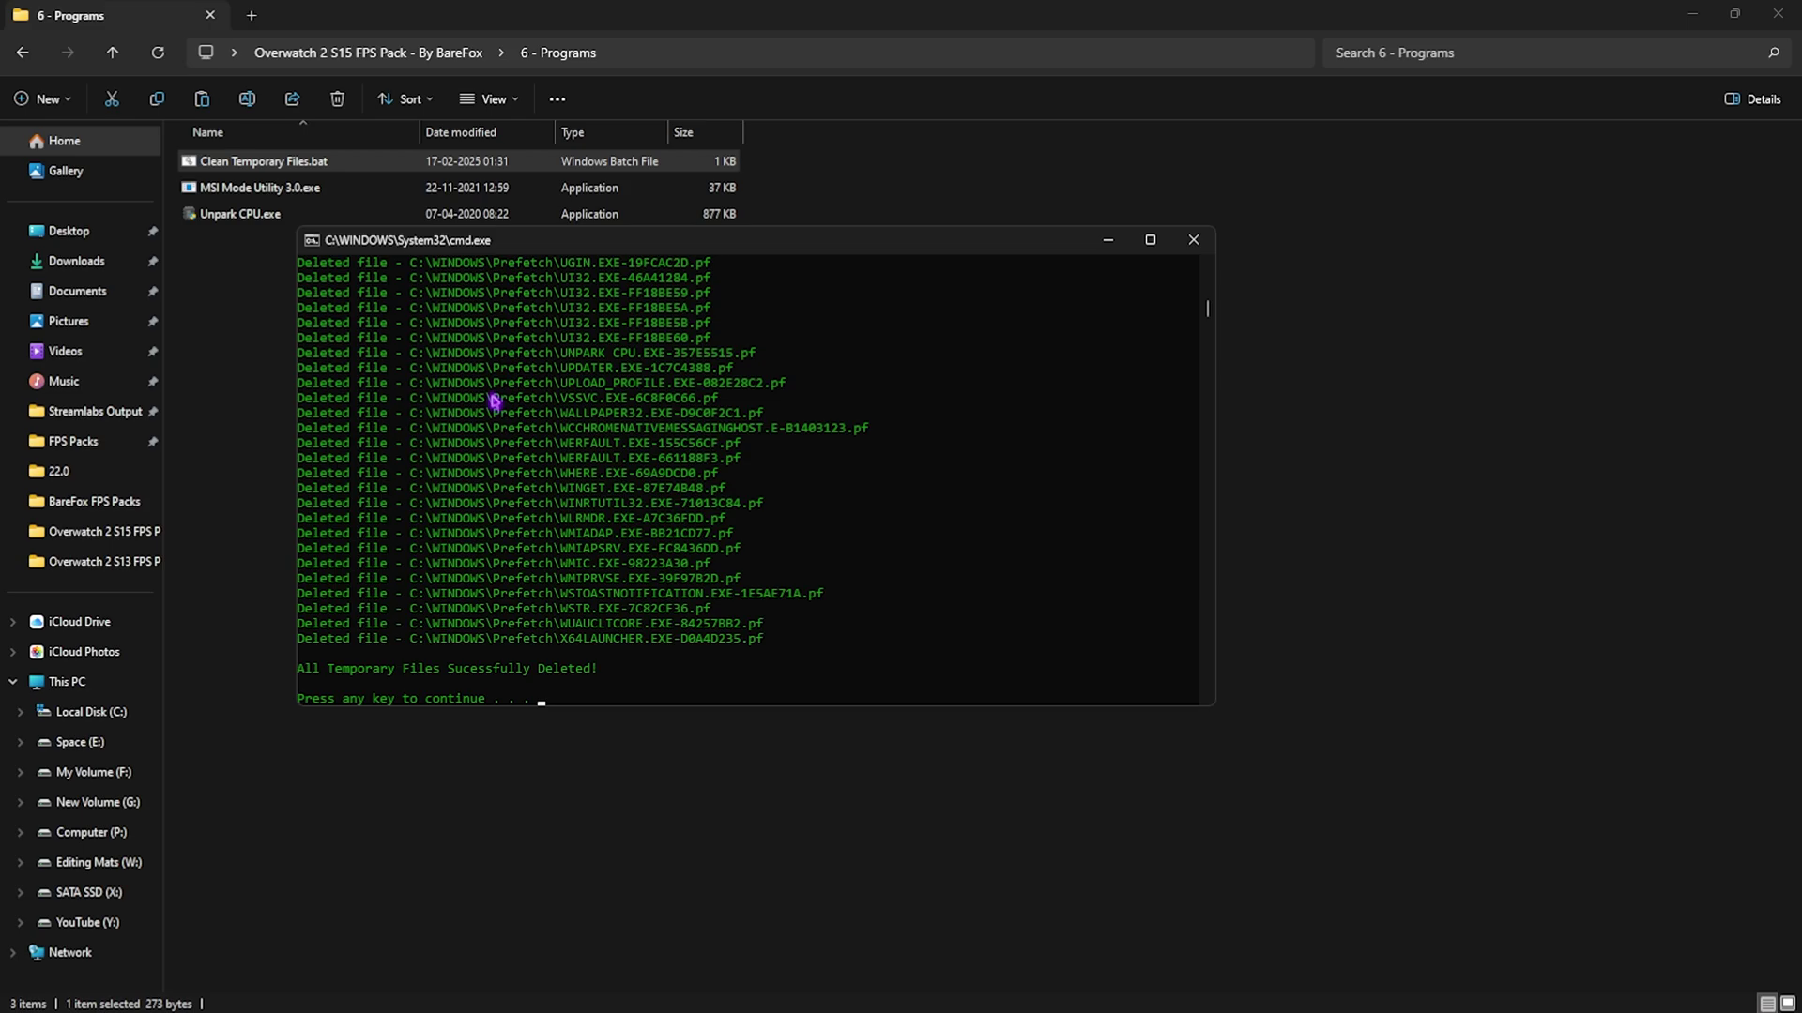
key(Return)
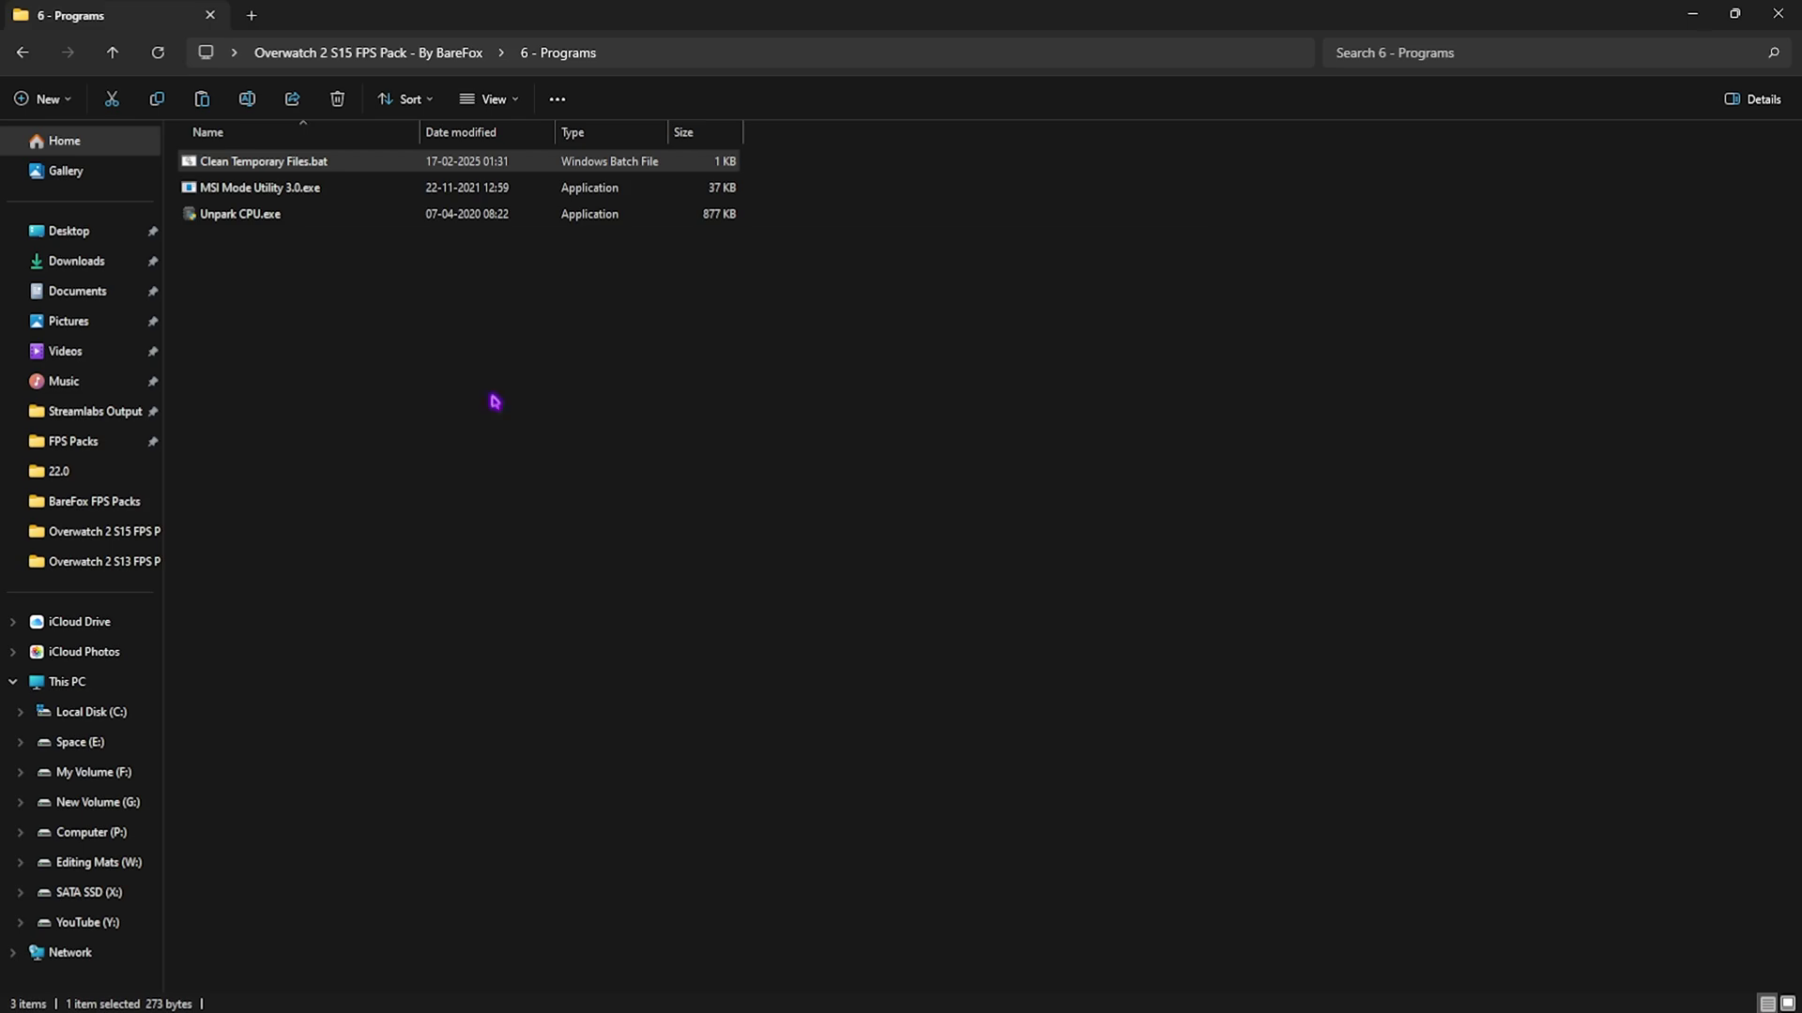
Run MSI Mode Utility 3.0.exe as administrator, set the NVIDIA GeForce RTX 2070 SUPER interrupt priority to High, and close the utility
click(241, 190)
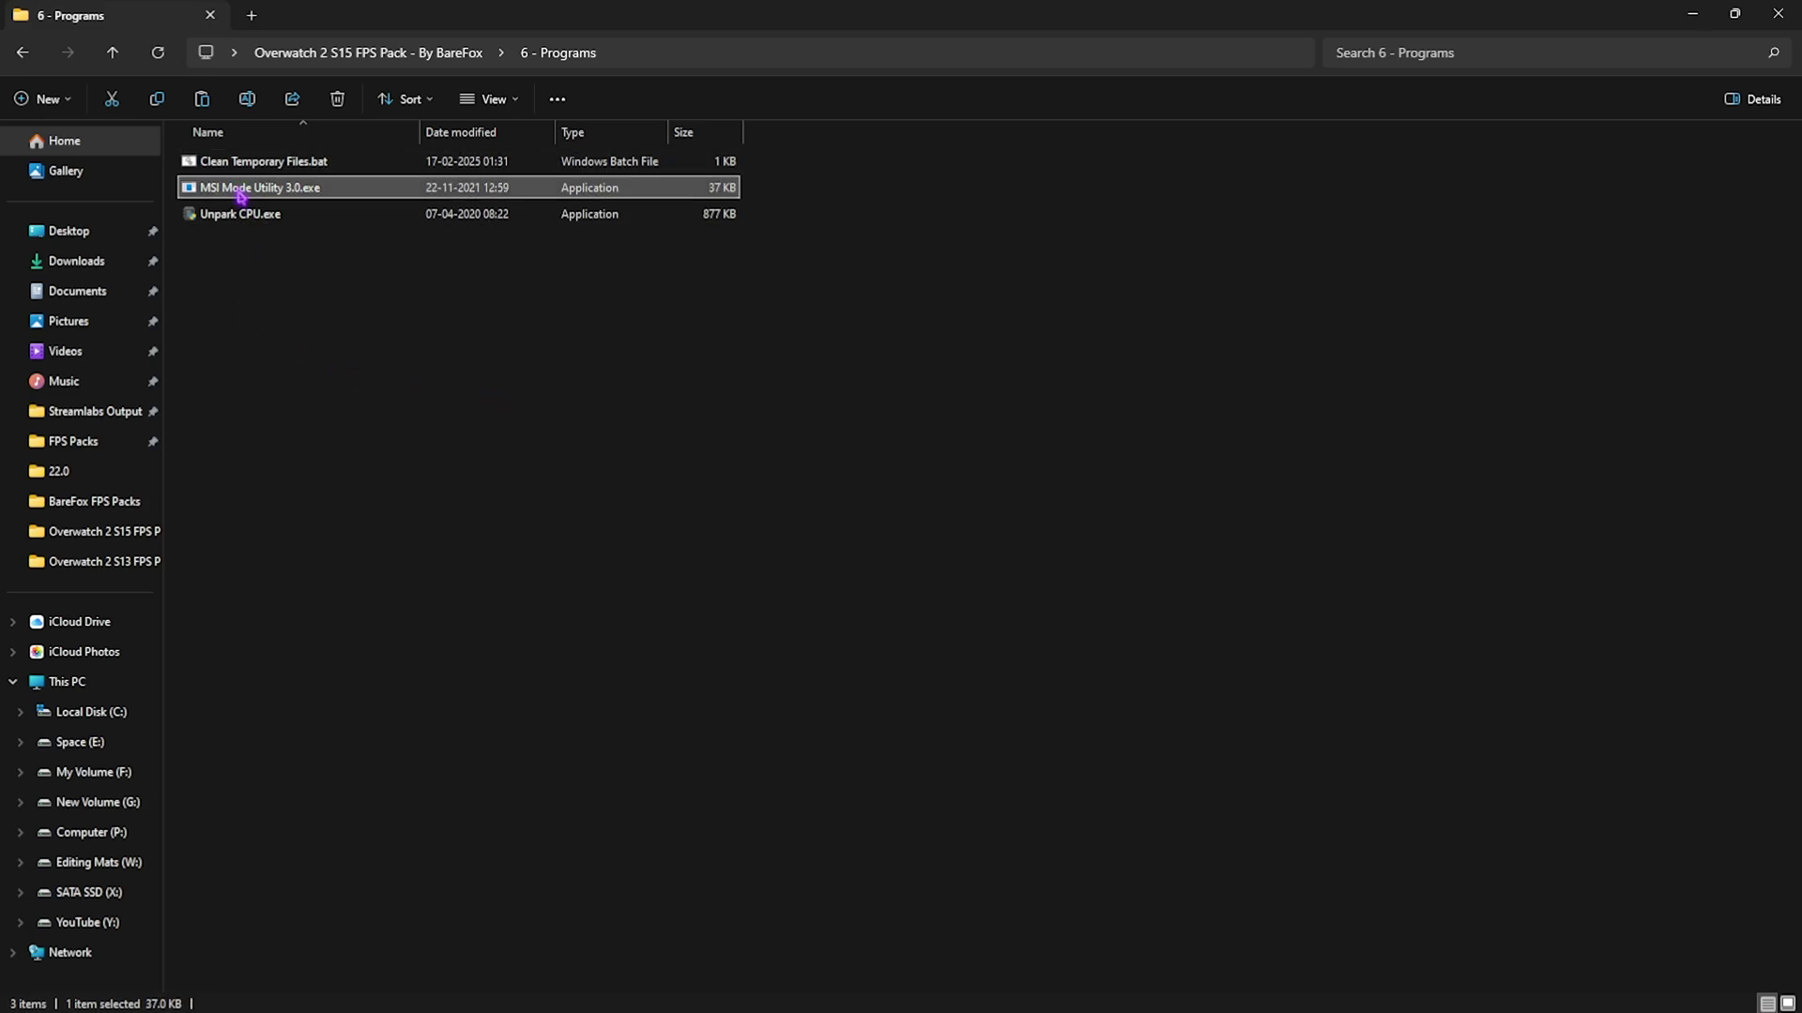
right_click(242, 195)
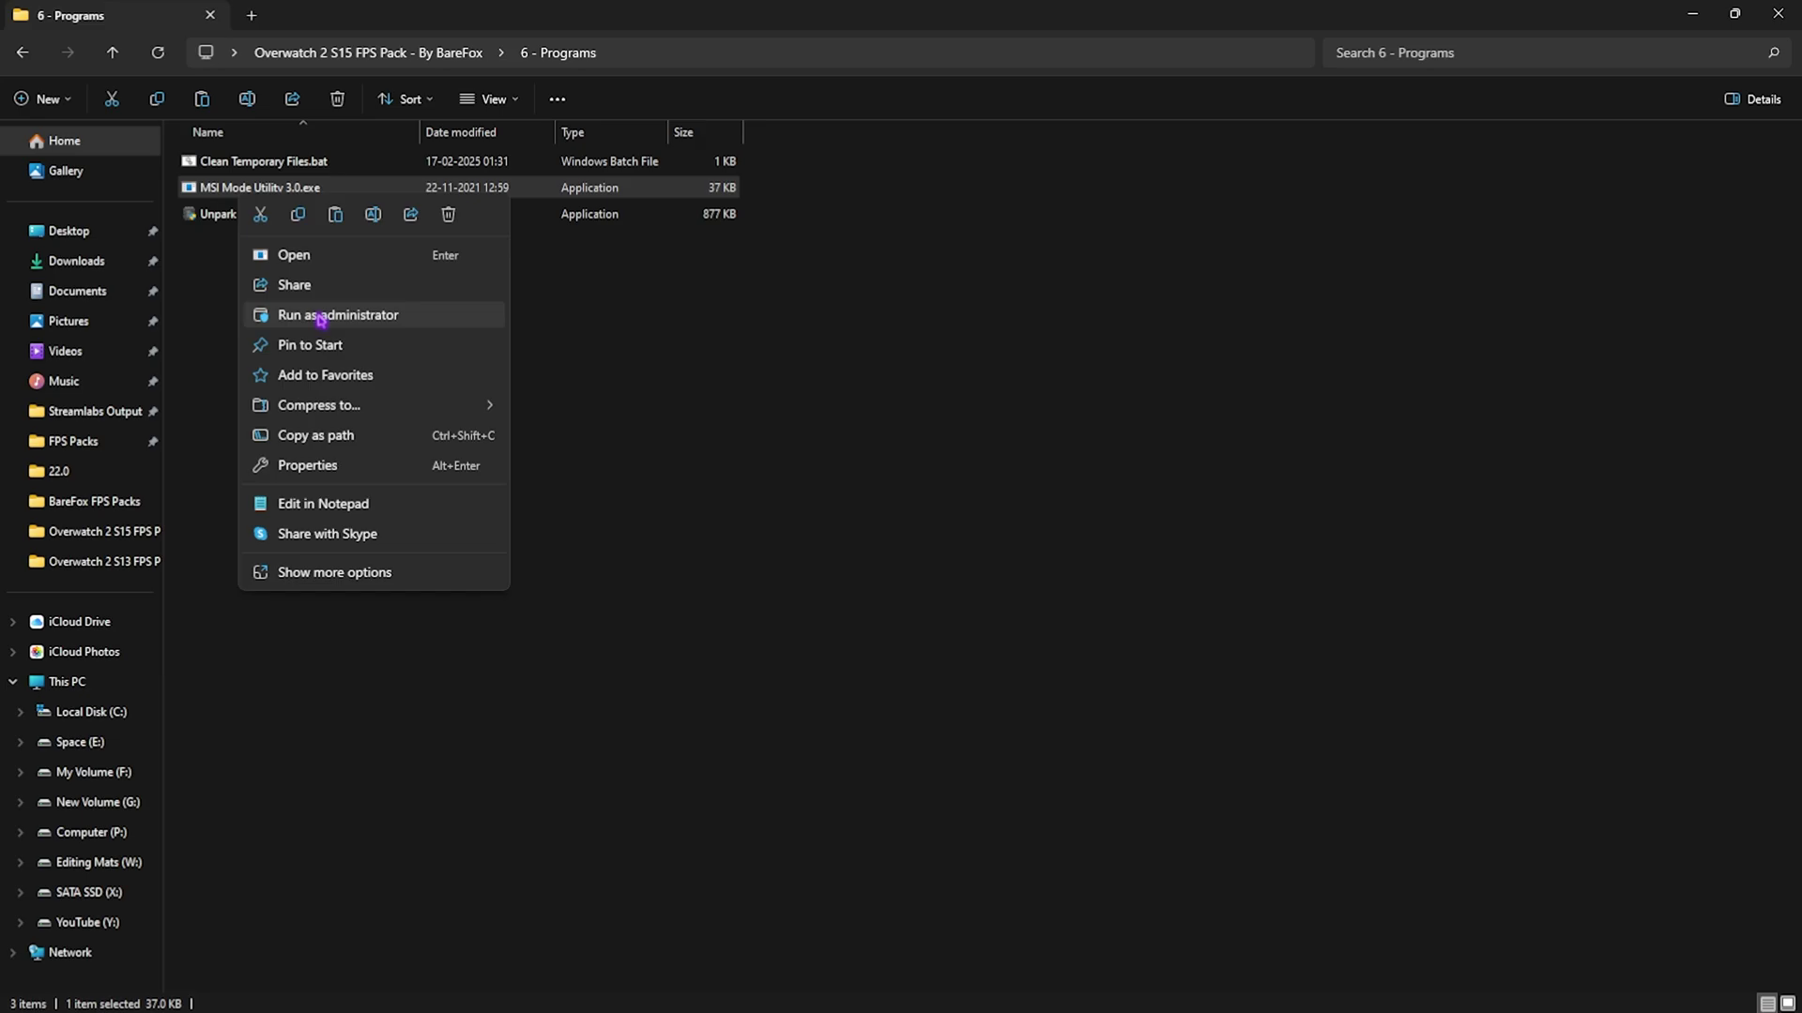
click(320, 315)
click(312, 471)
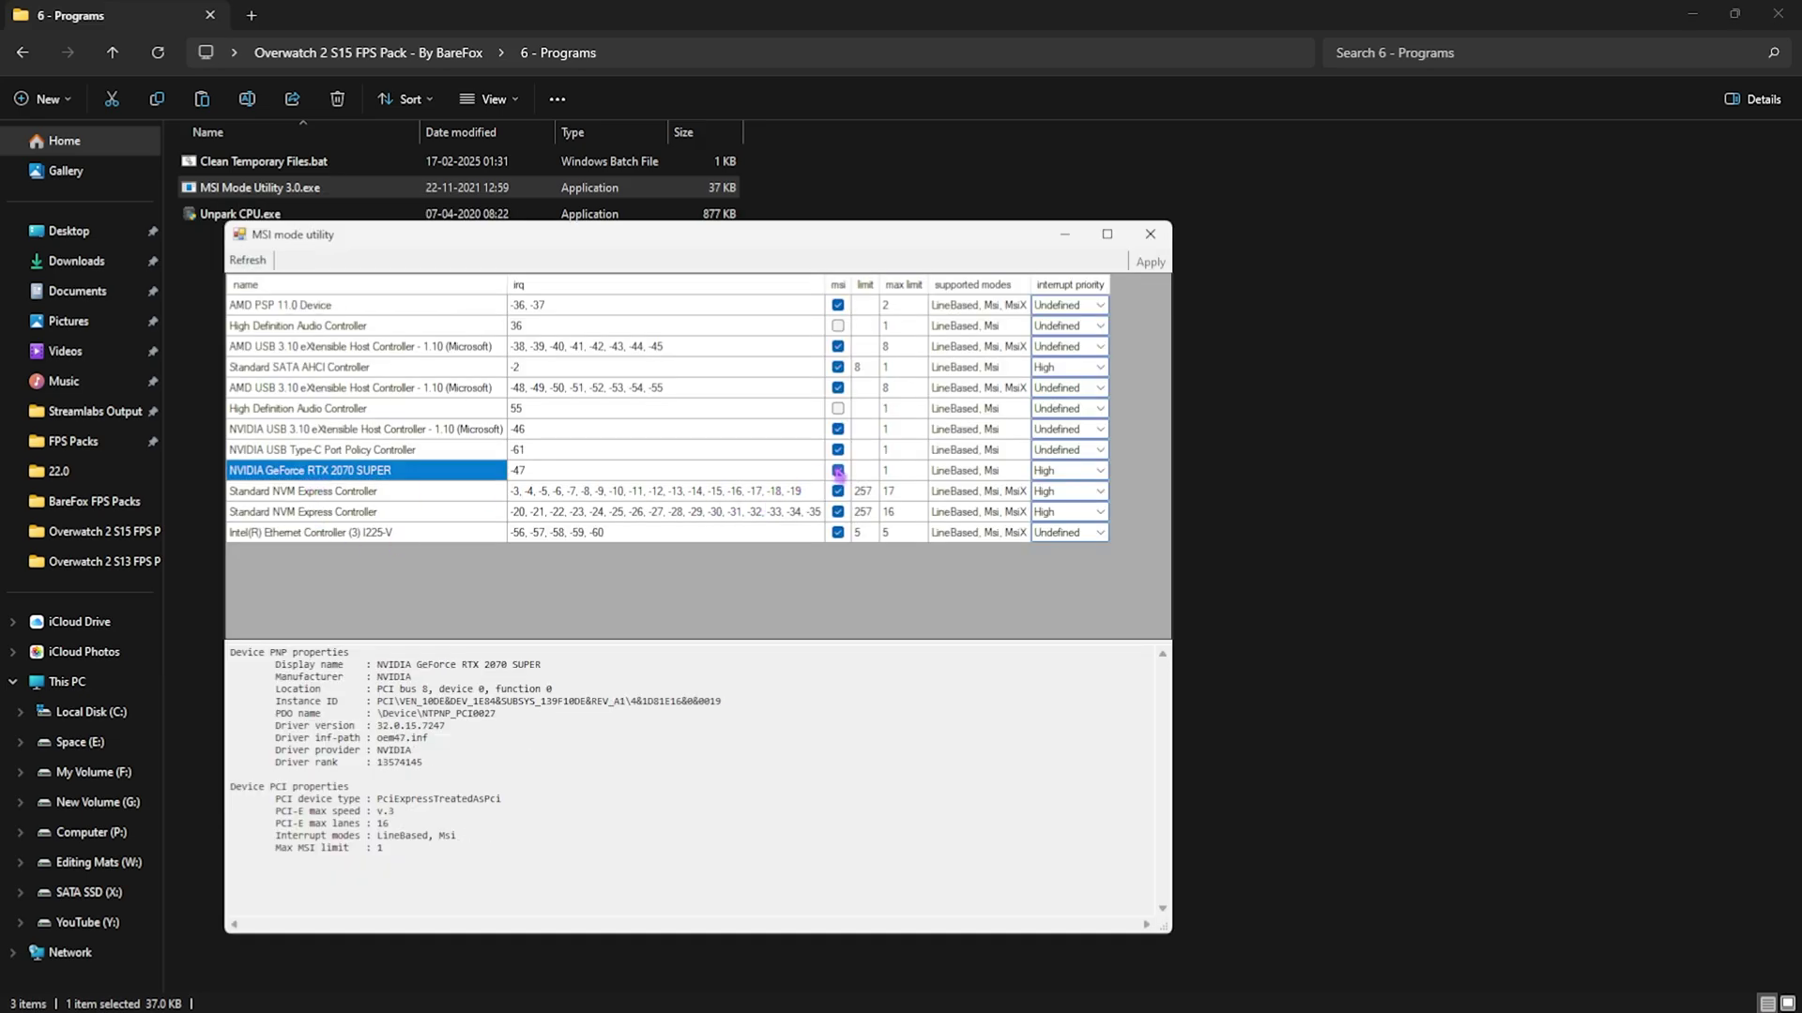
click(1088, 470)
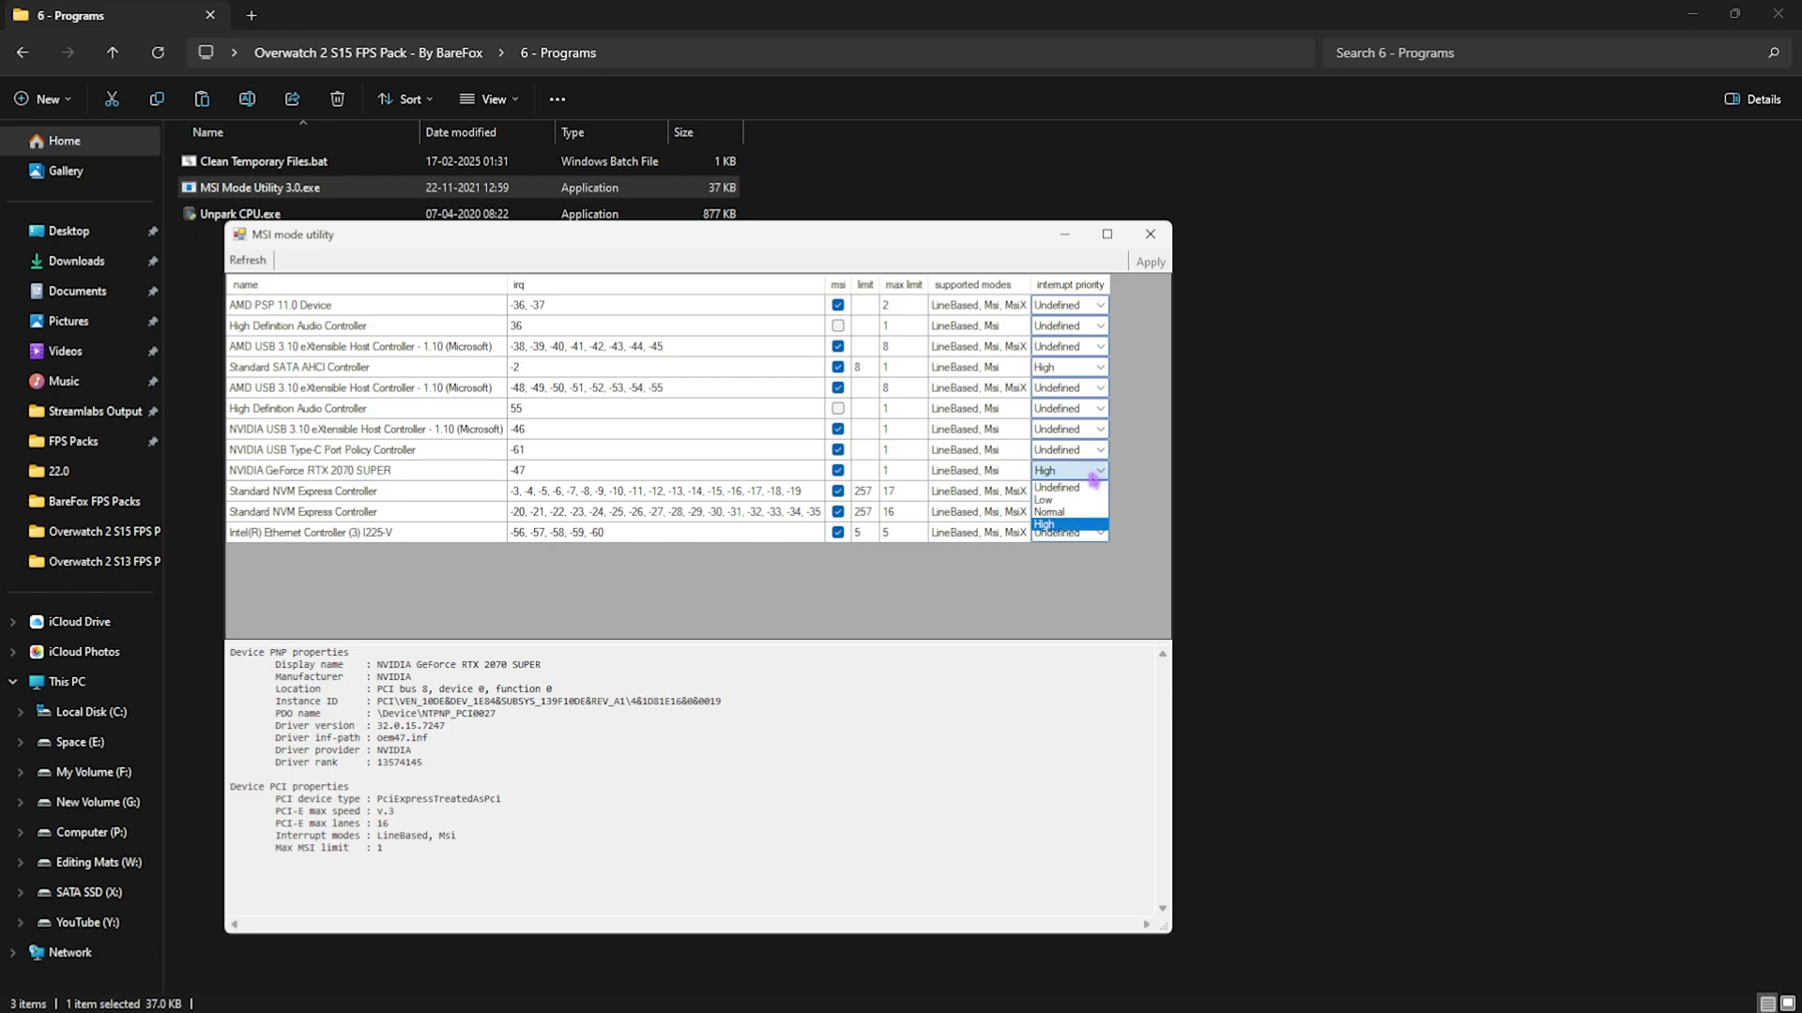
click(1066, 522)
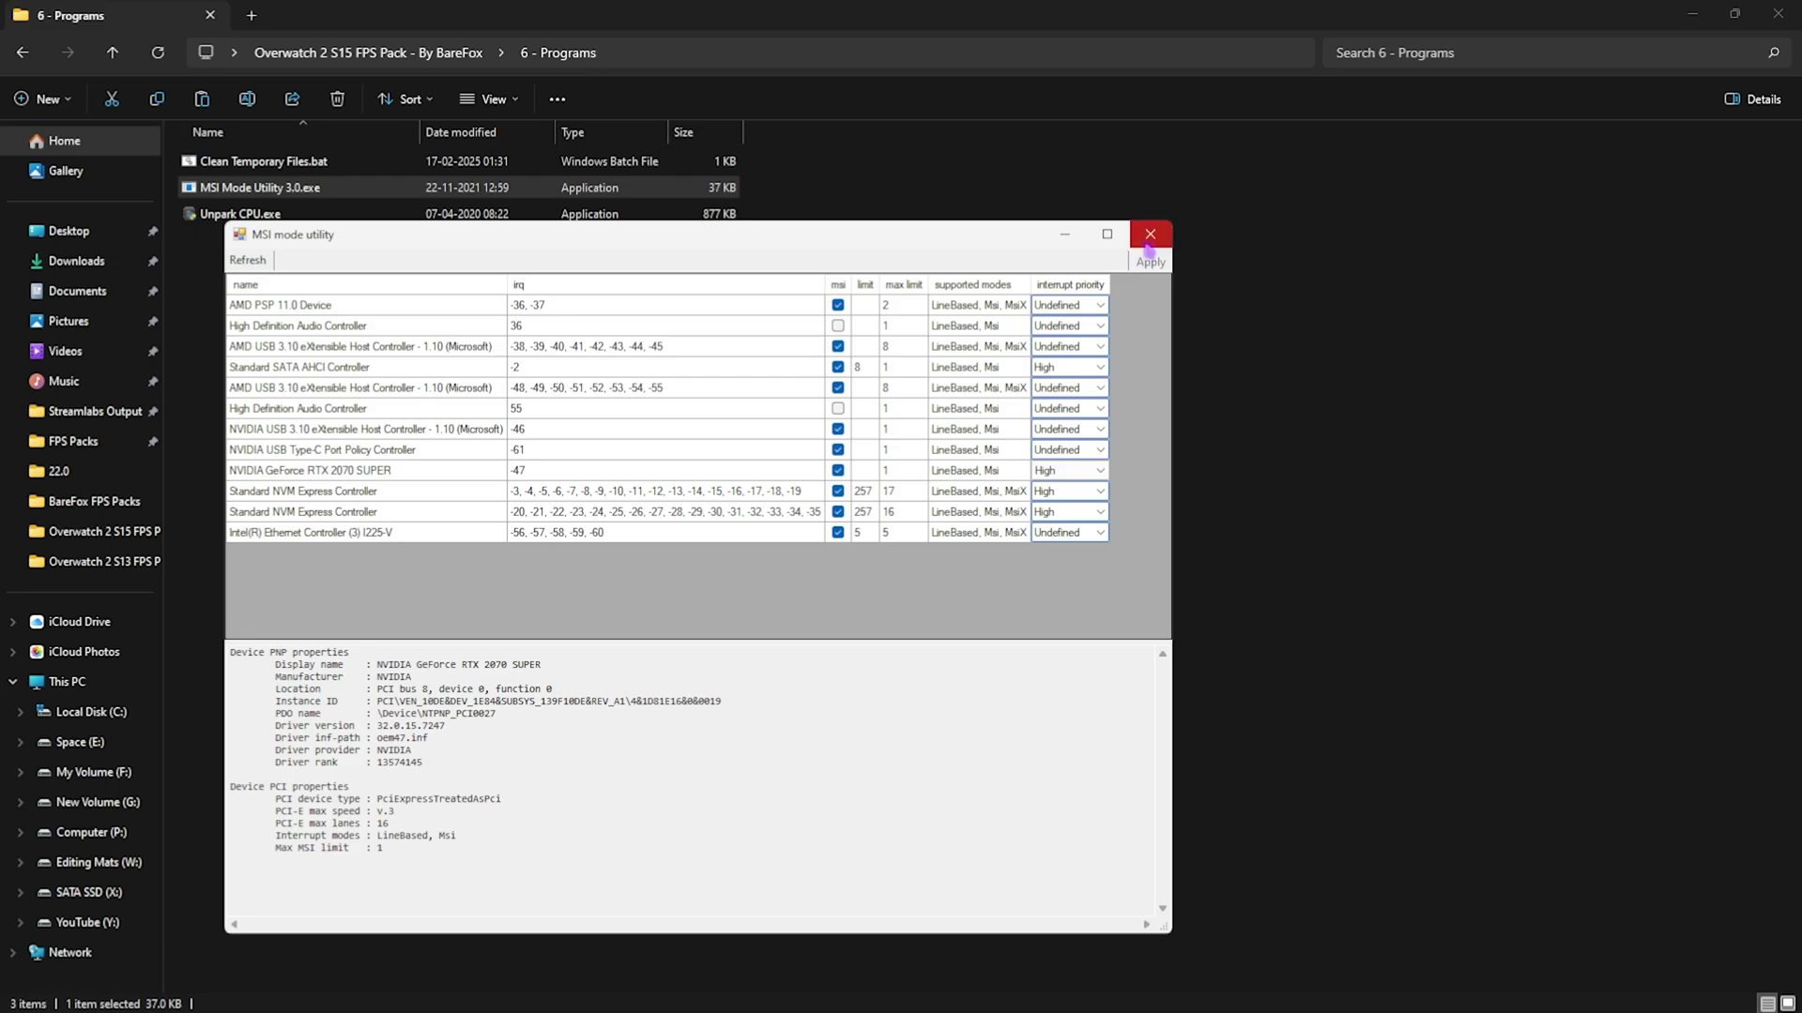
click(1151, 234)
Run Unpark CPU.exe, apply a core parking index of 100%, and close the program
click(340, 216)
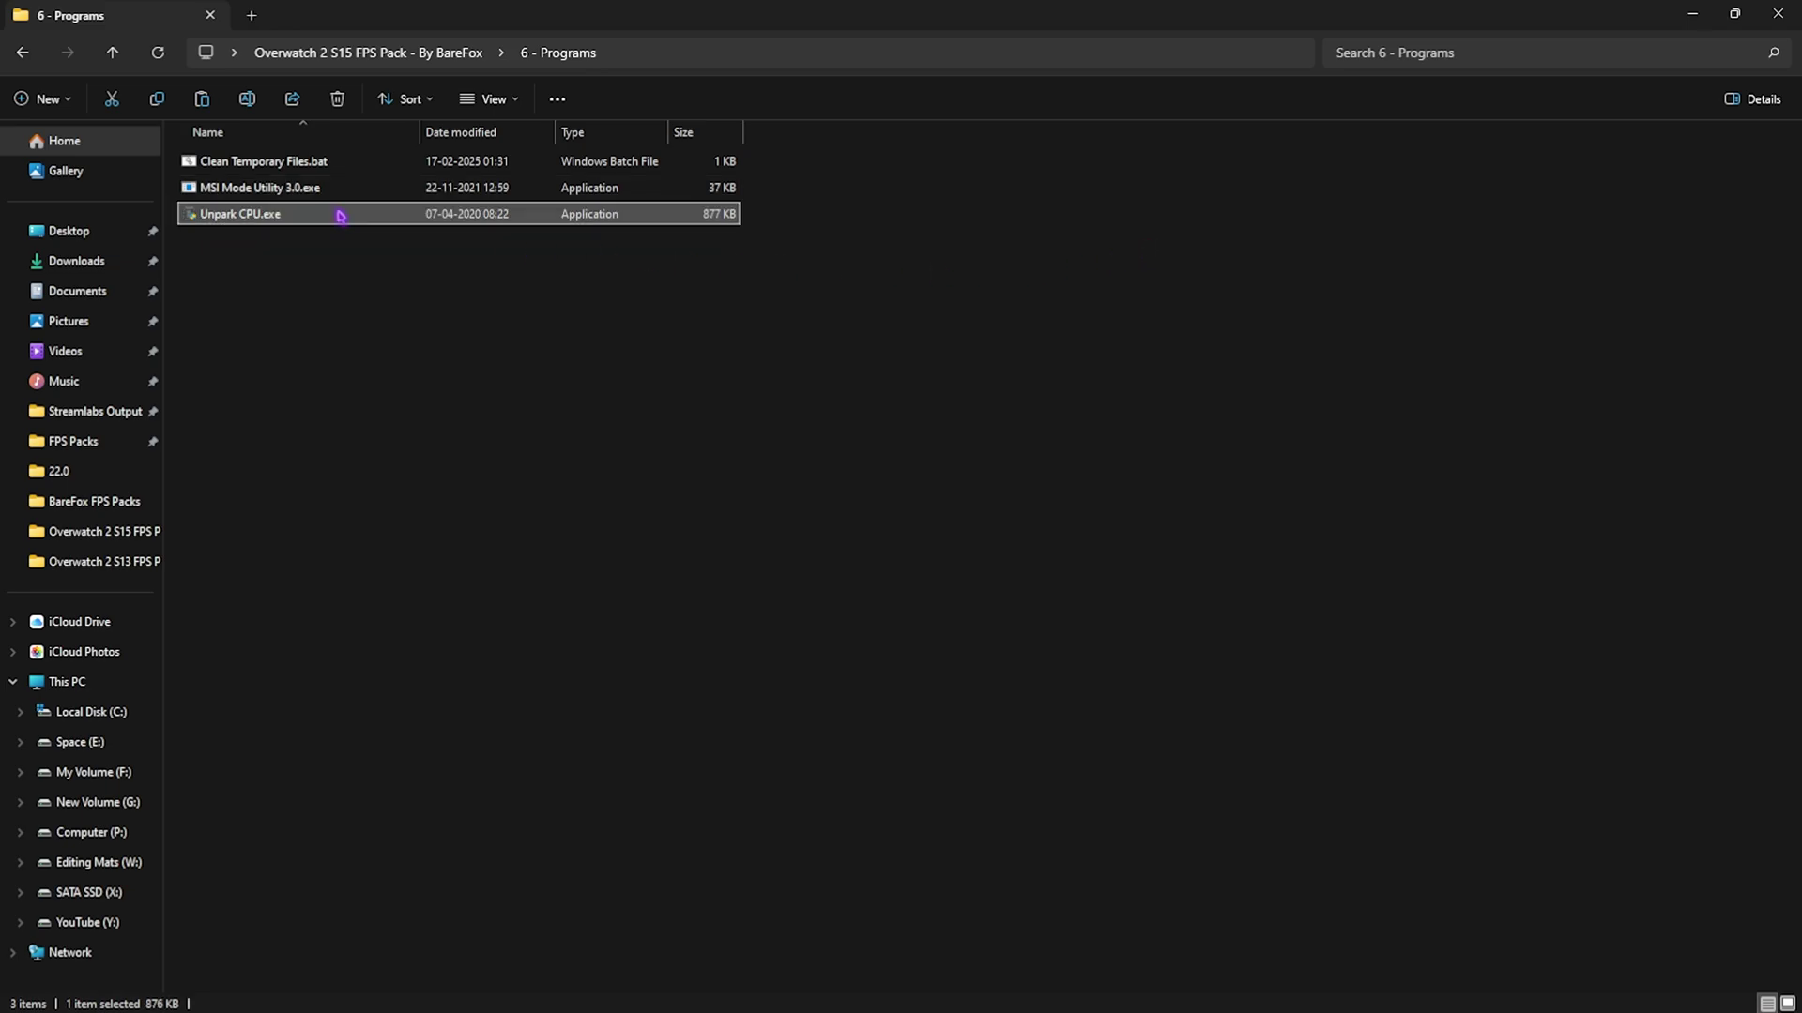
double_click(339, 216)
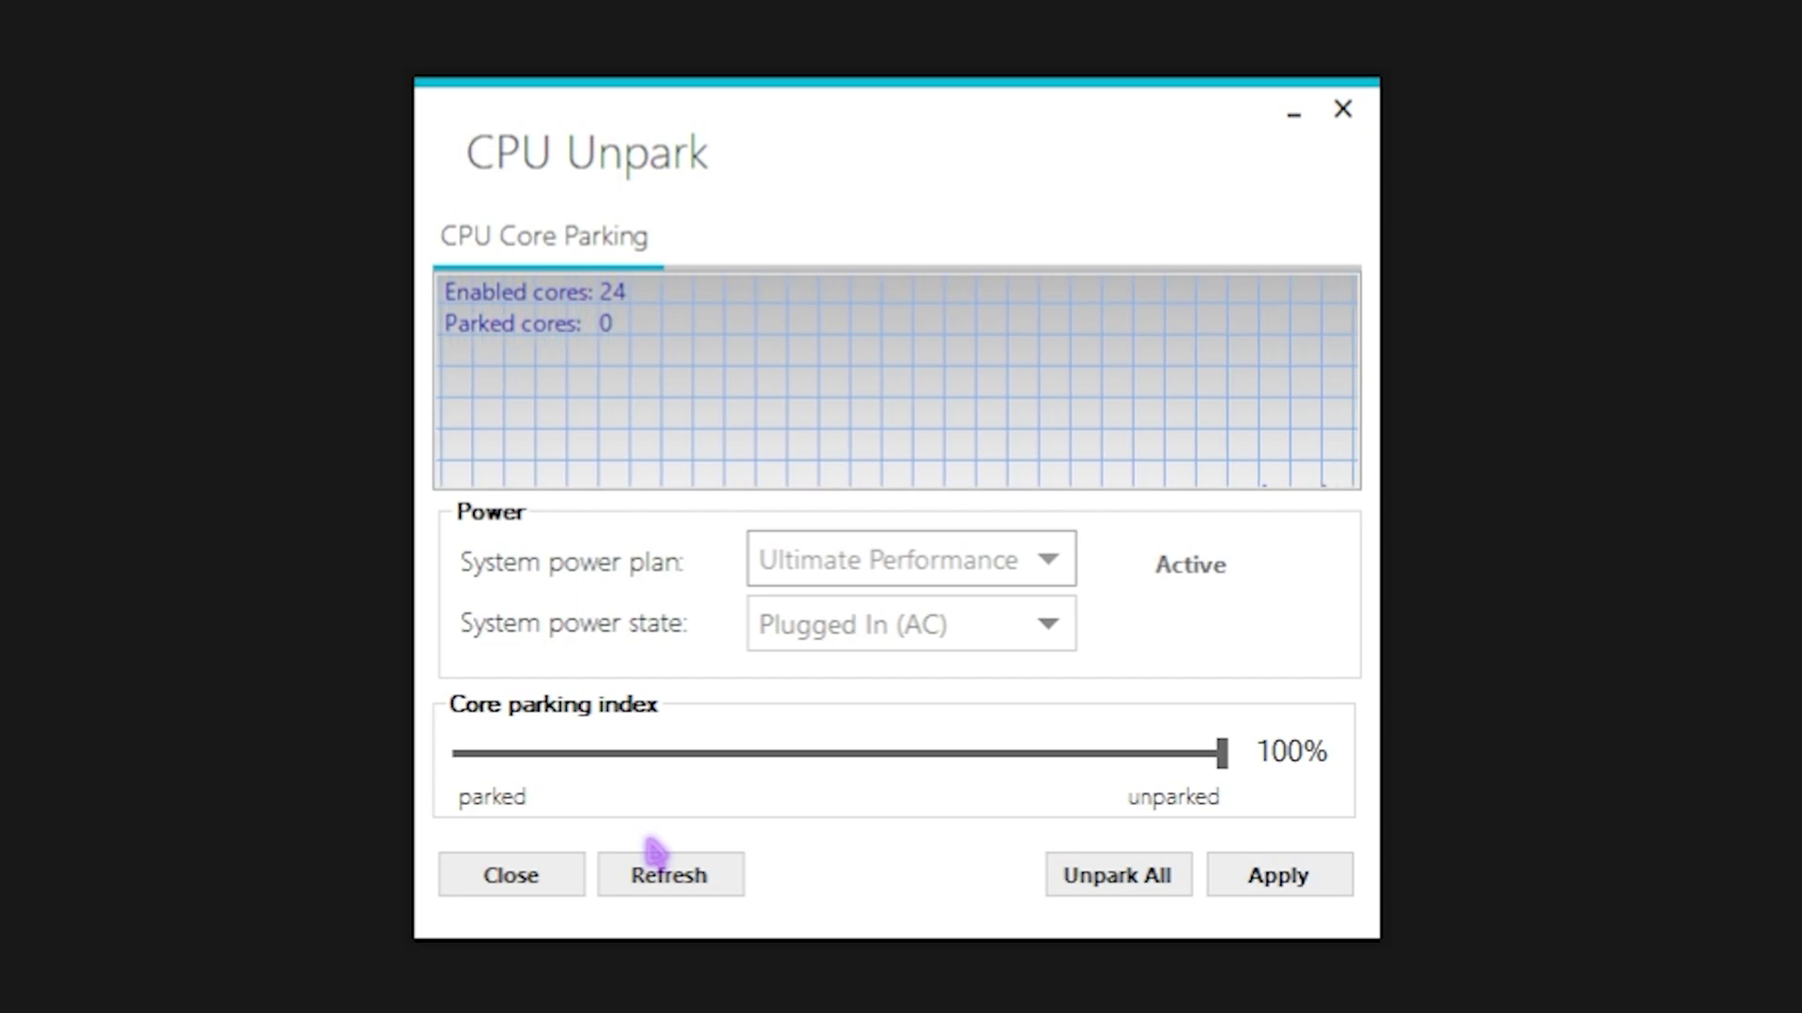
drag(1223, 762, 1271, 774)
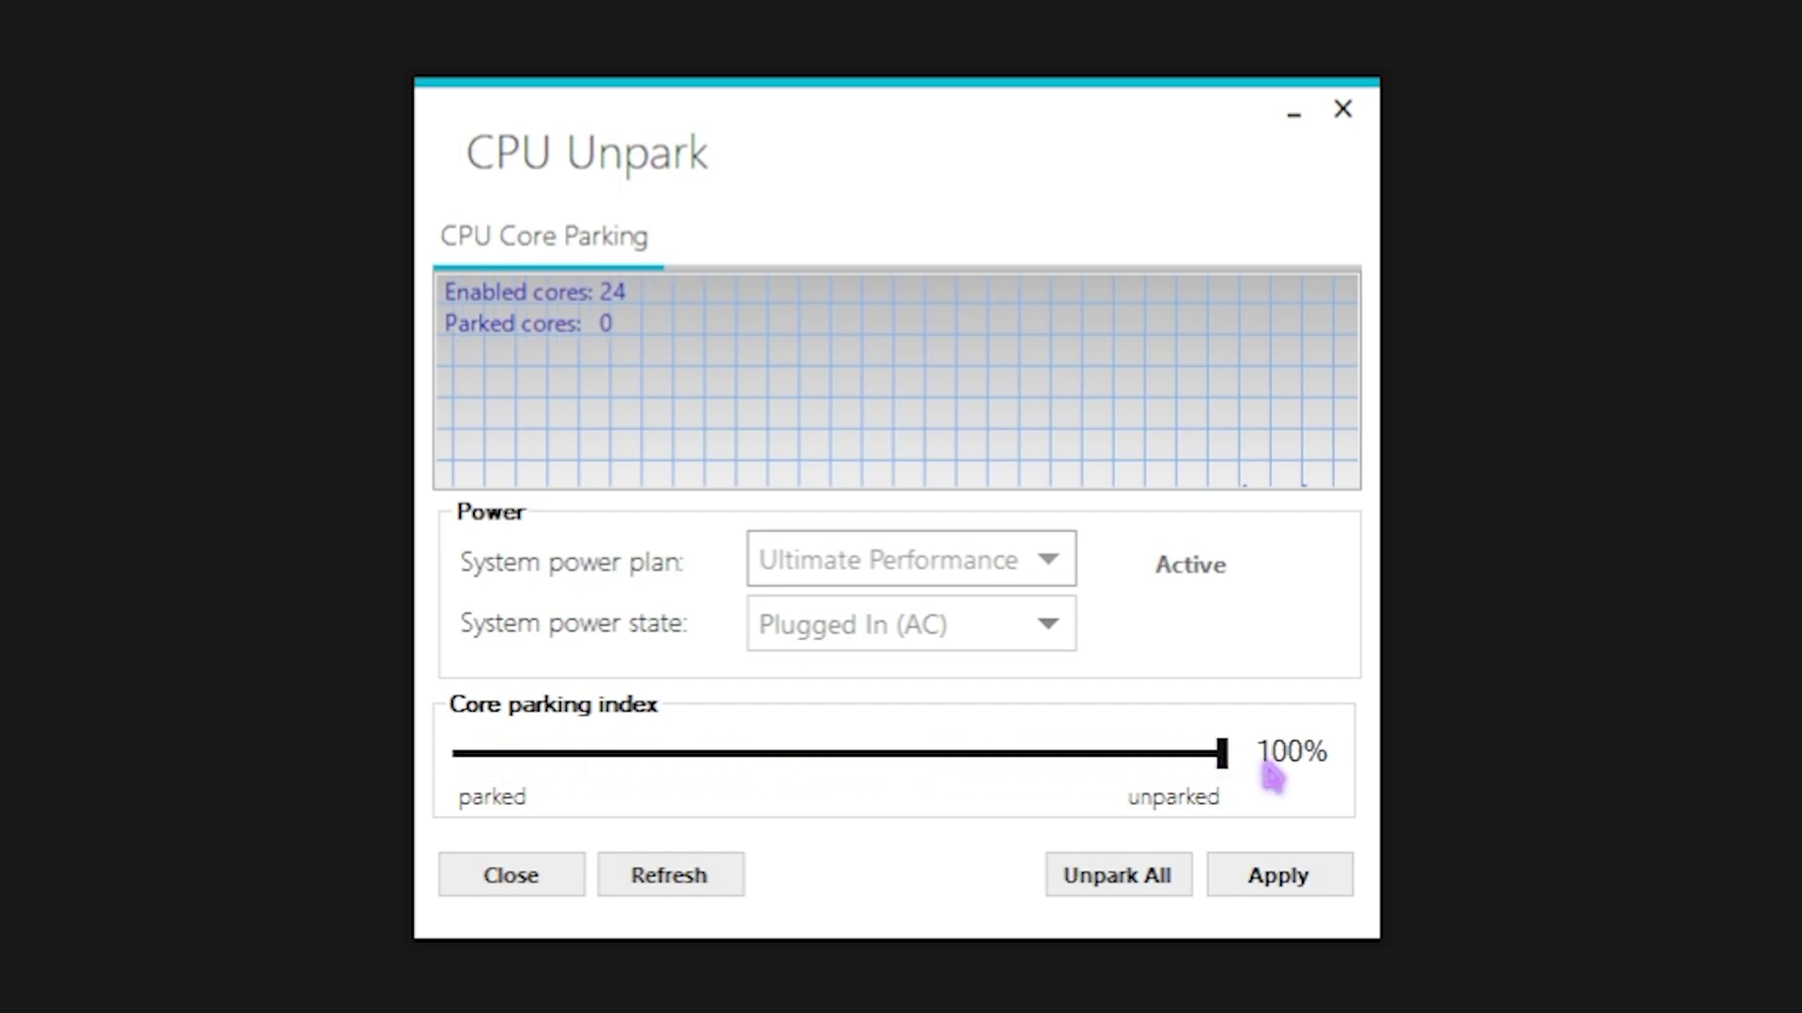
click(1287, 873)
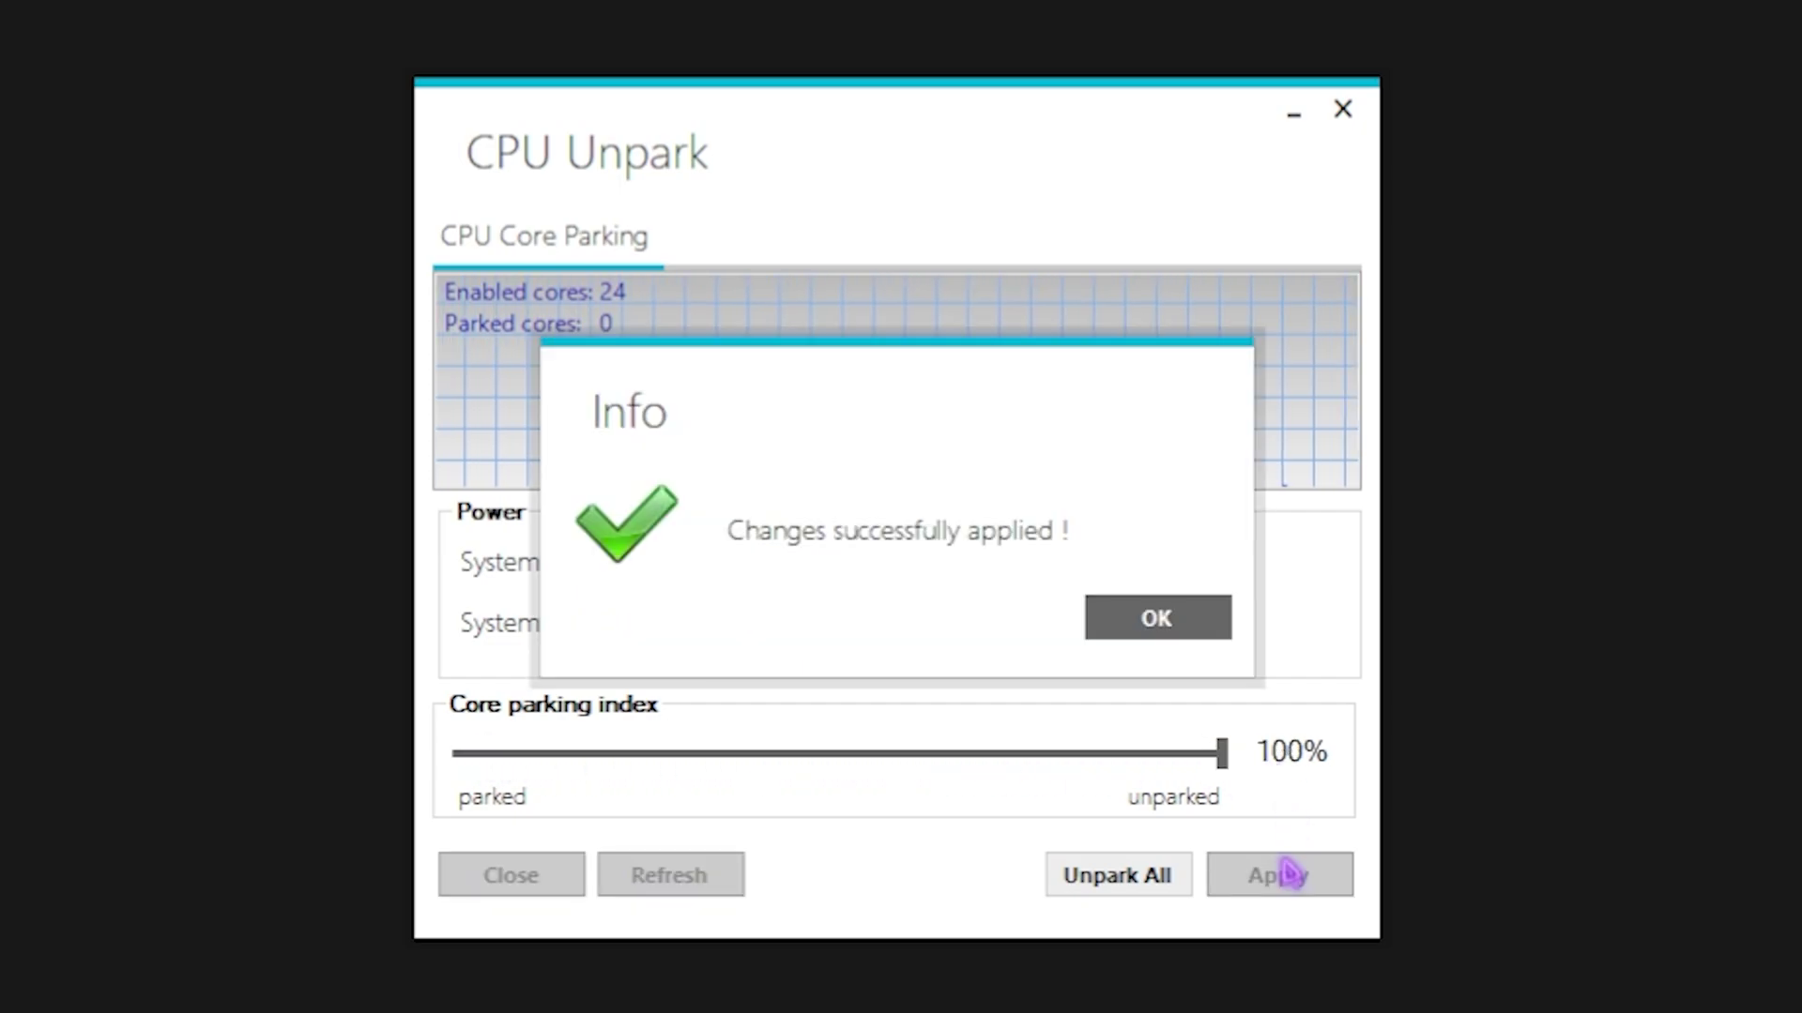
click(1223, 622)
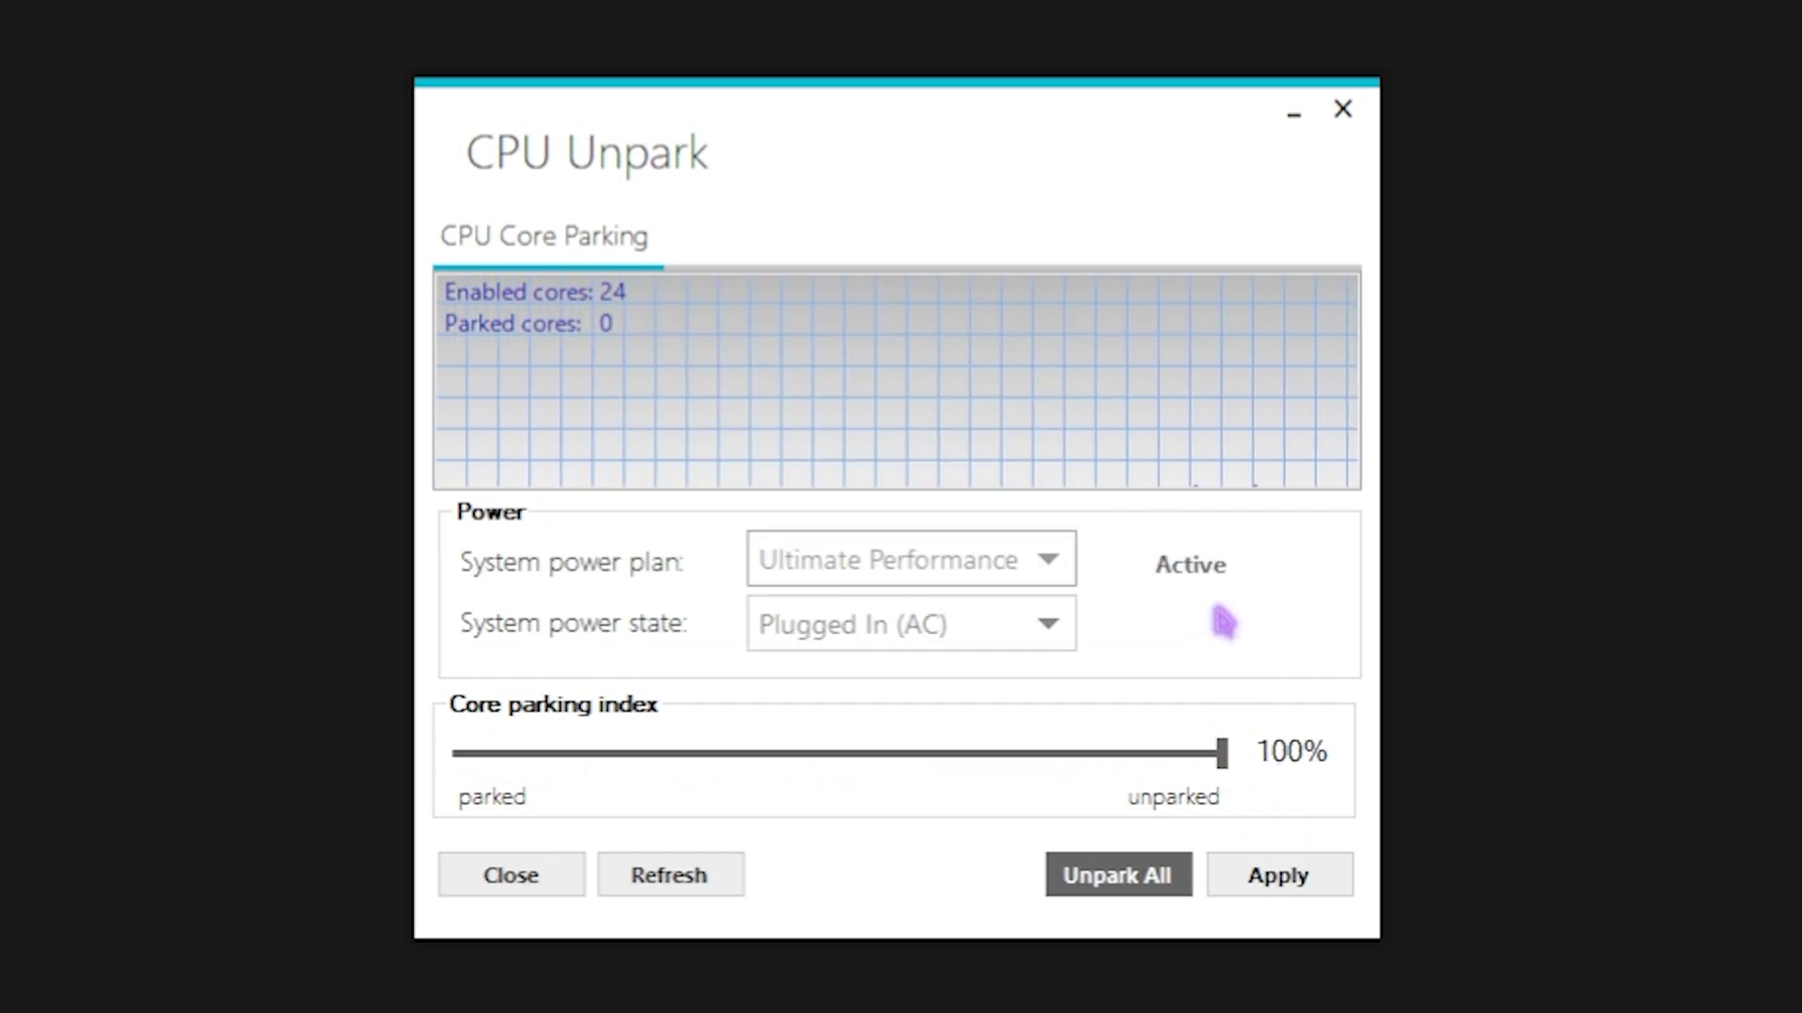
click(1343, 111)
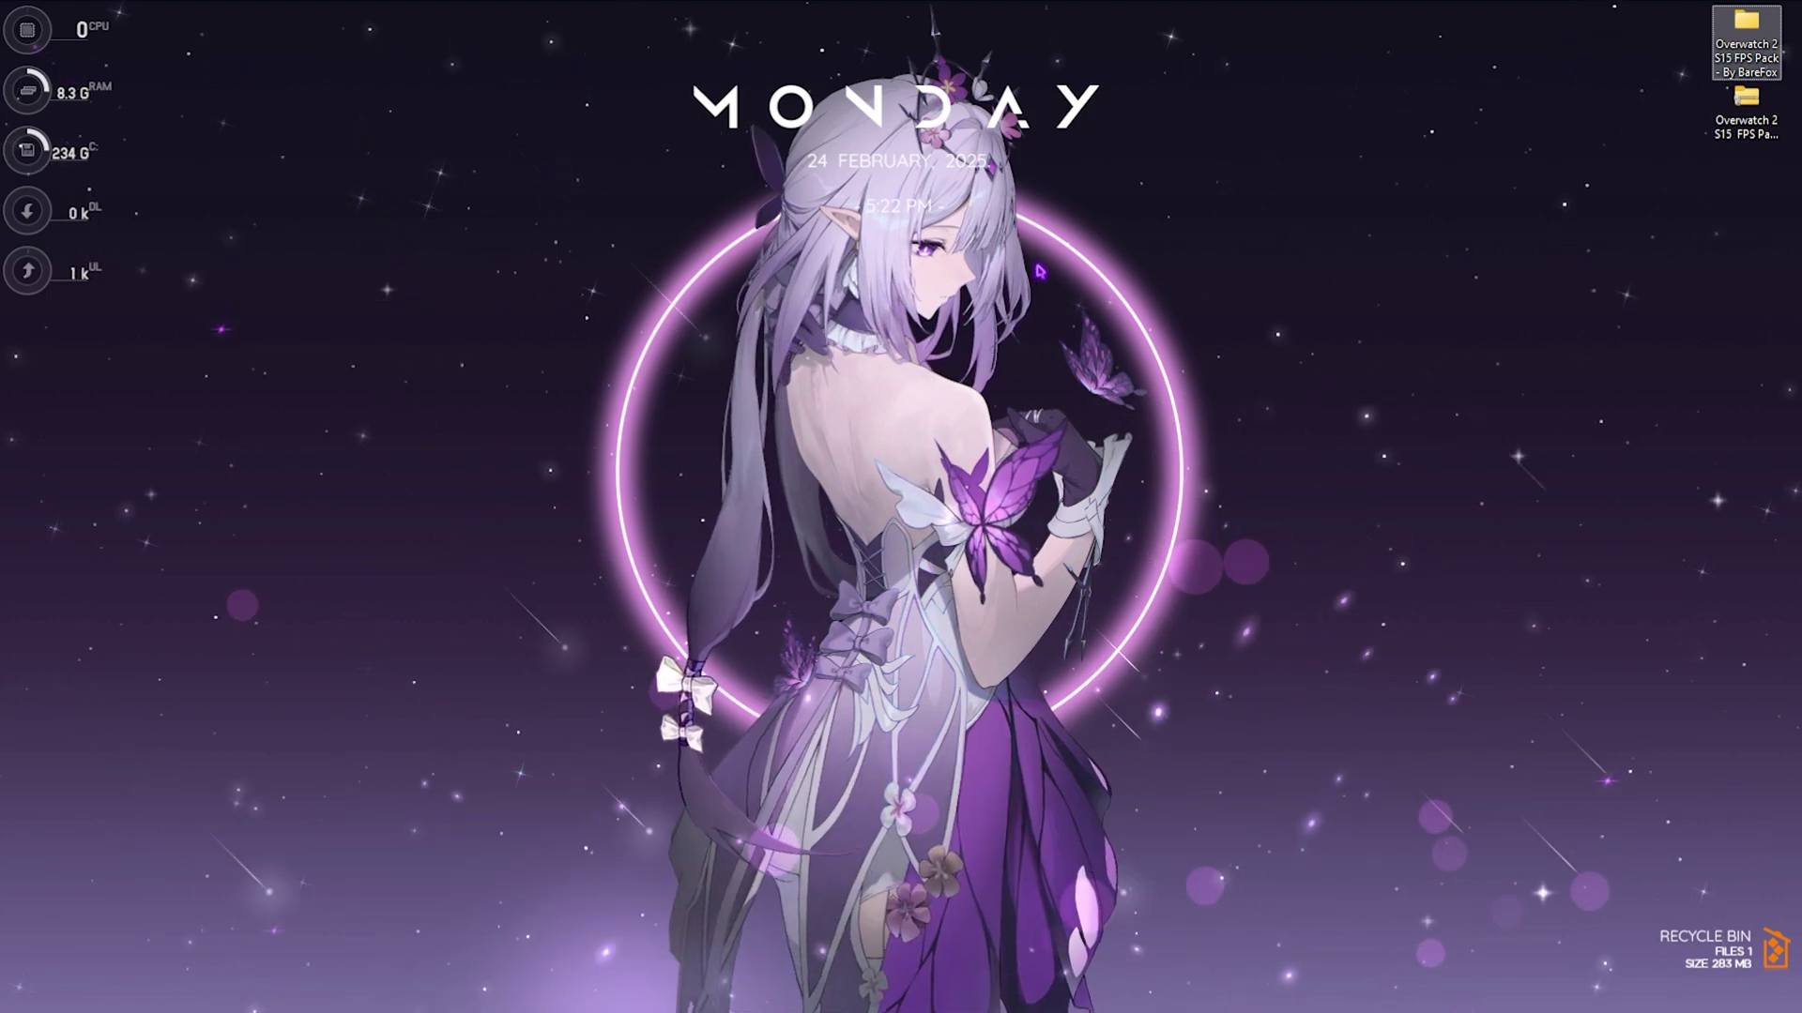
Open Task Manager maximized, review the startup apps, and bring up the options for the XMouseButtonControl.exe entry
key(ctrl+shift+Escape)
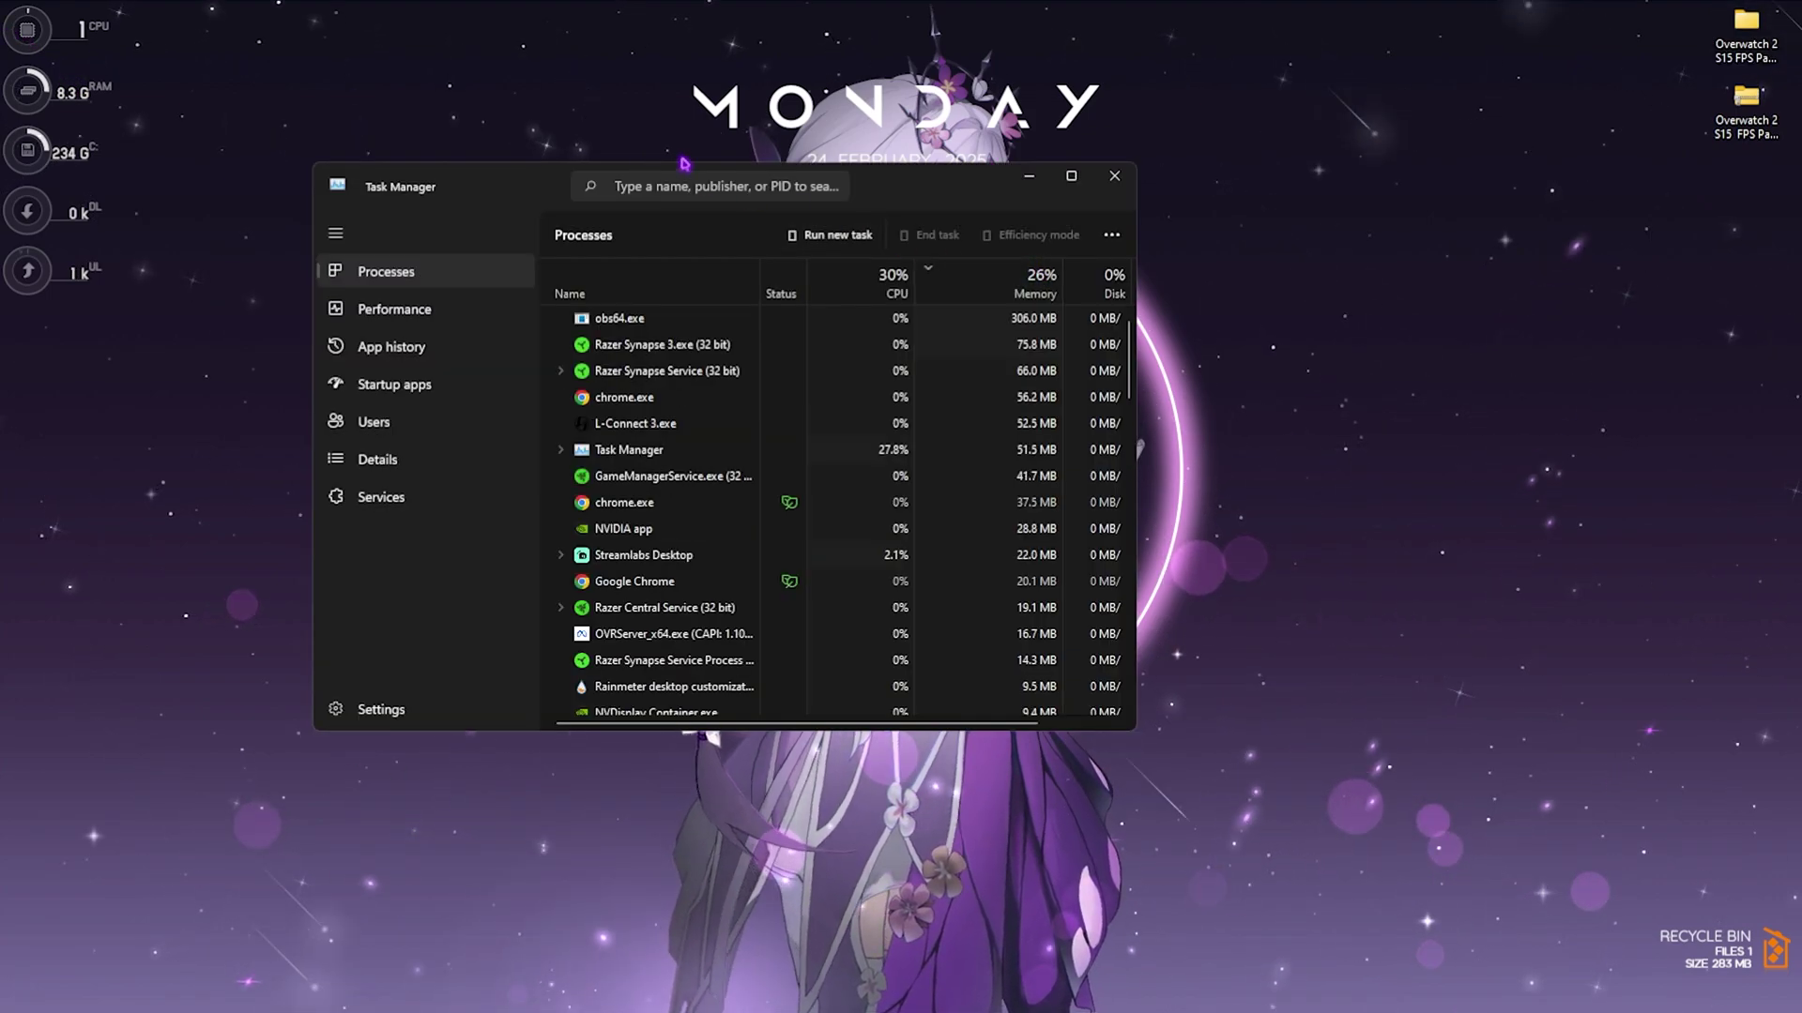
click(1076, 179)
click(122, 222)
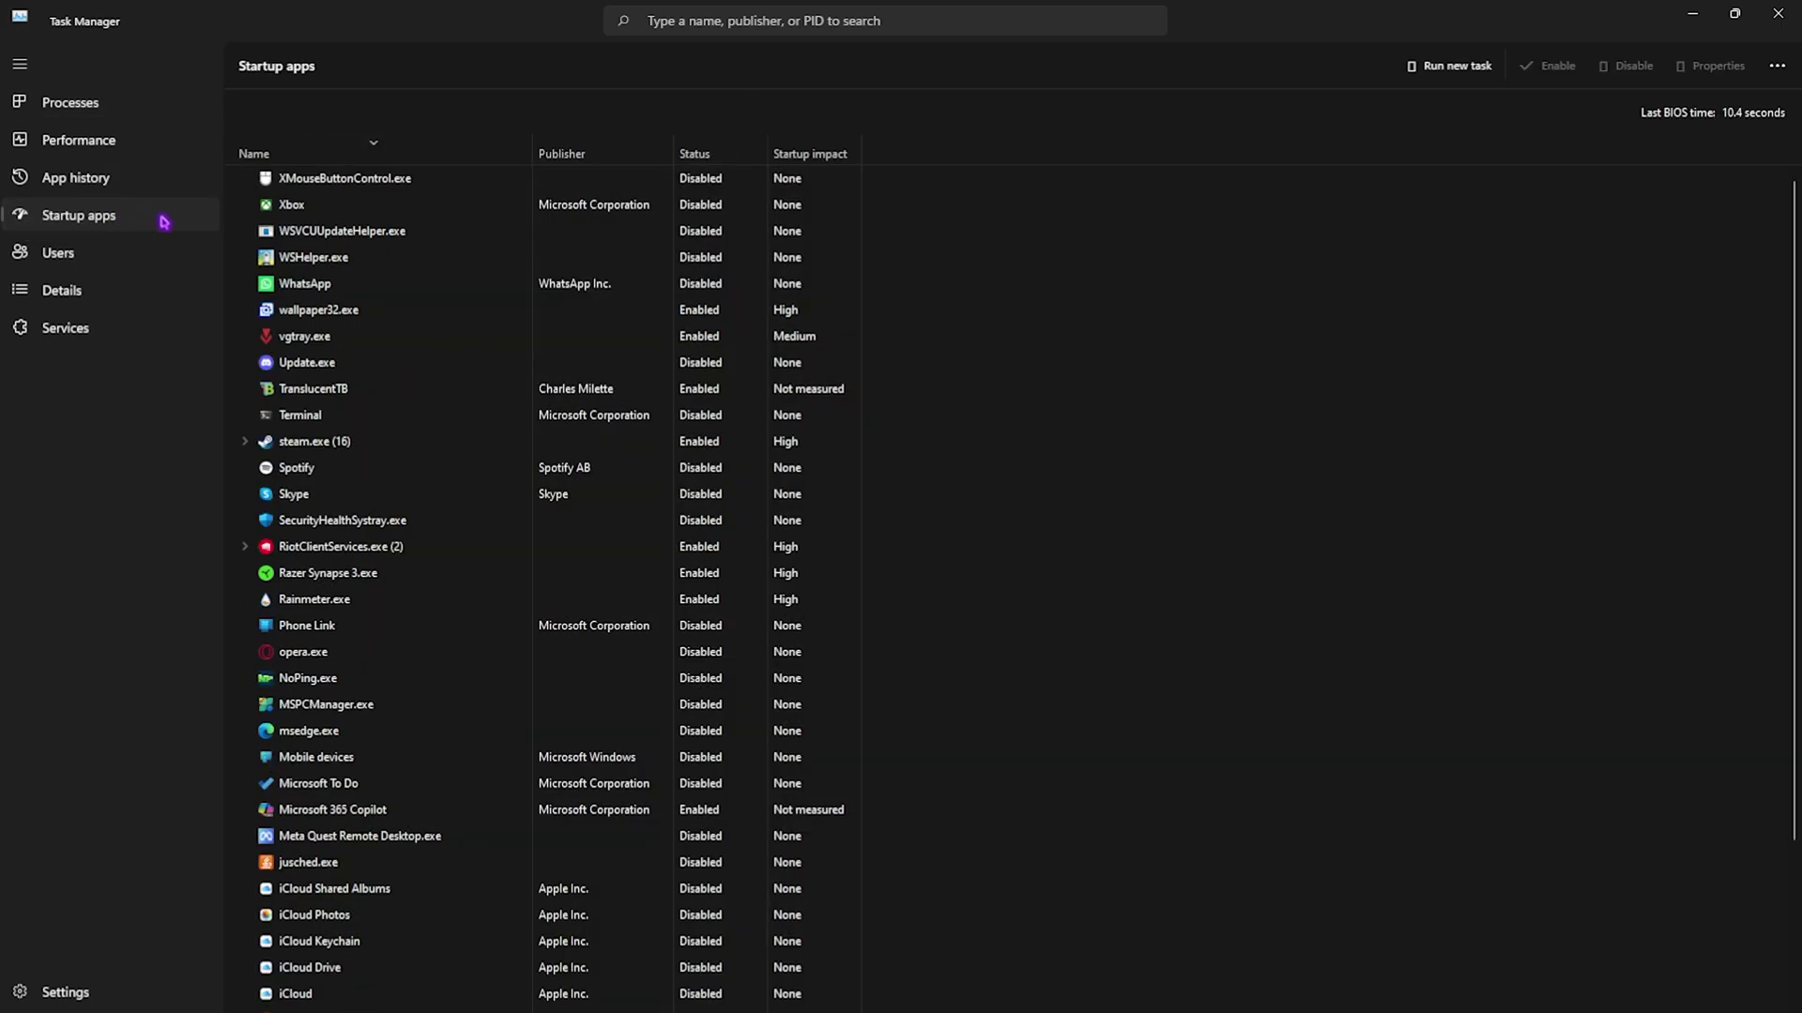
scroll(647, 413, down, 3)
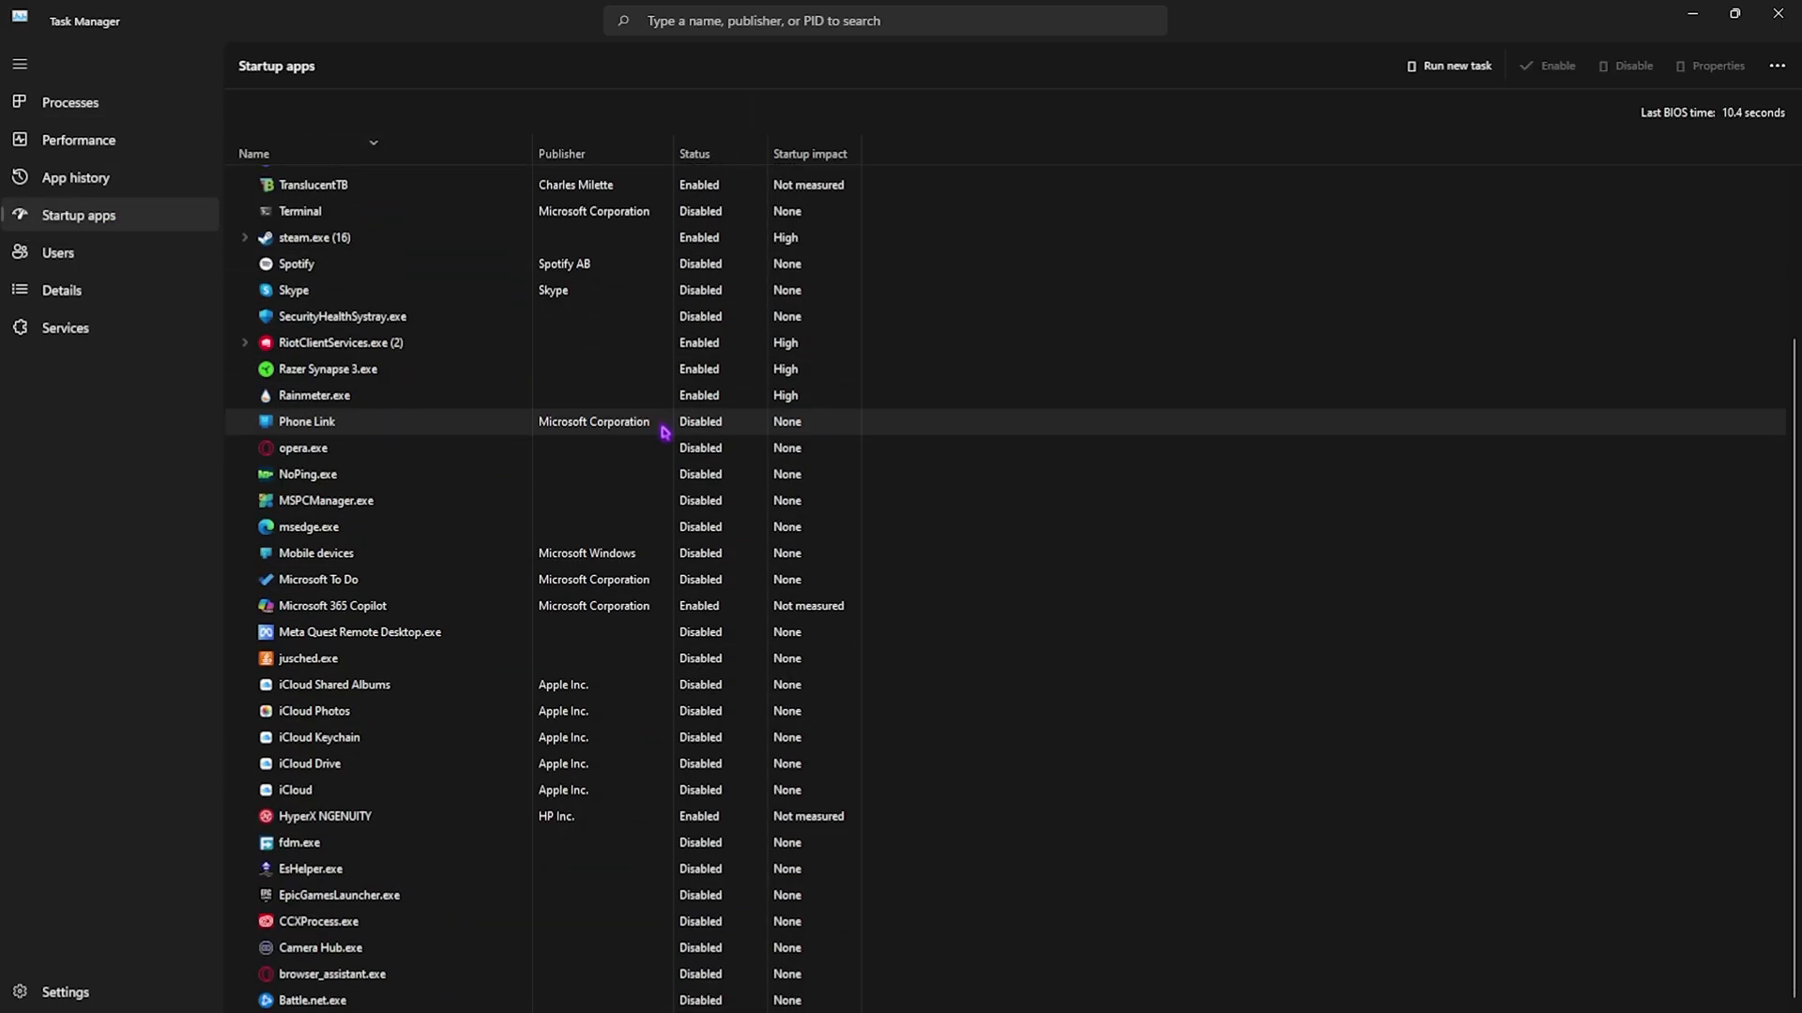
scroll(664, 432, up, 3)
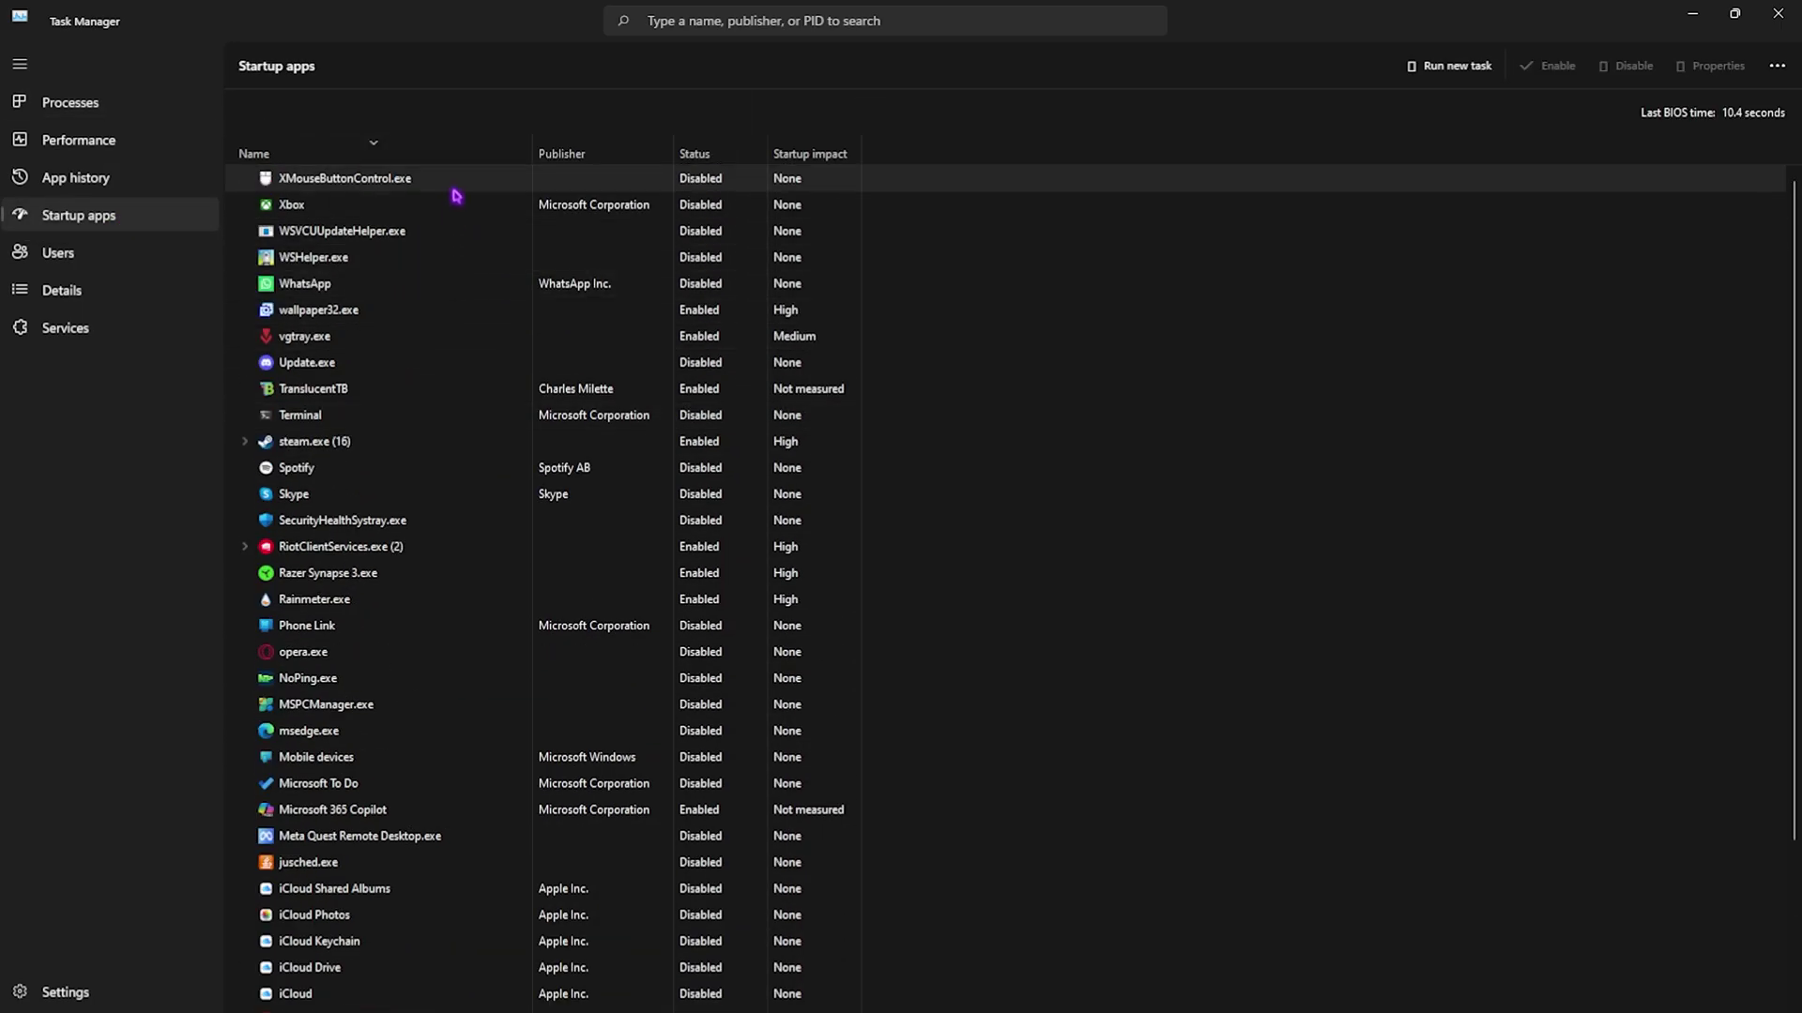
click(456, 193)
right_click(452, 191)
click(385, 298)
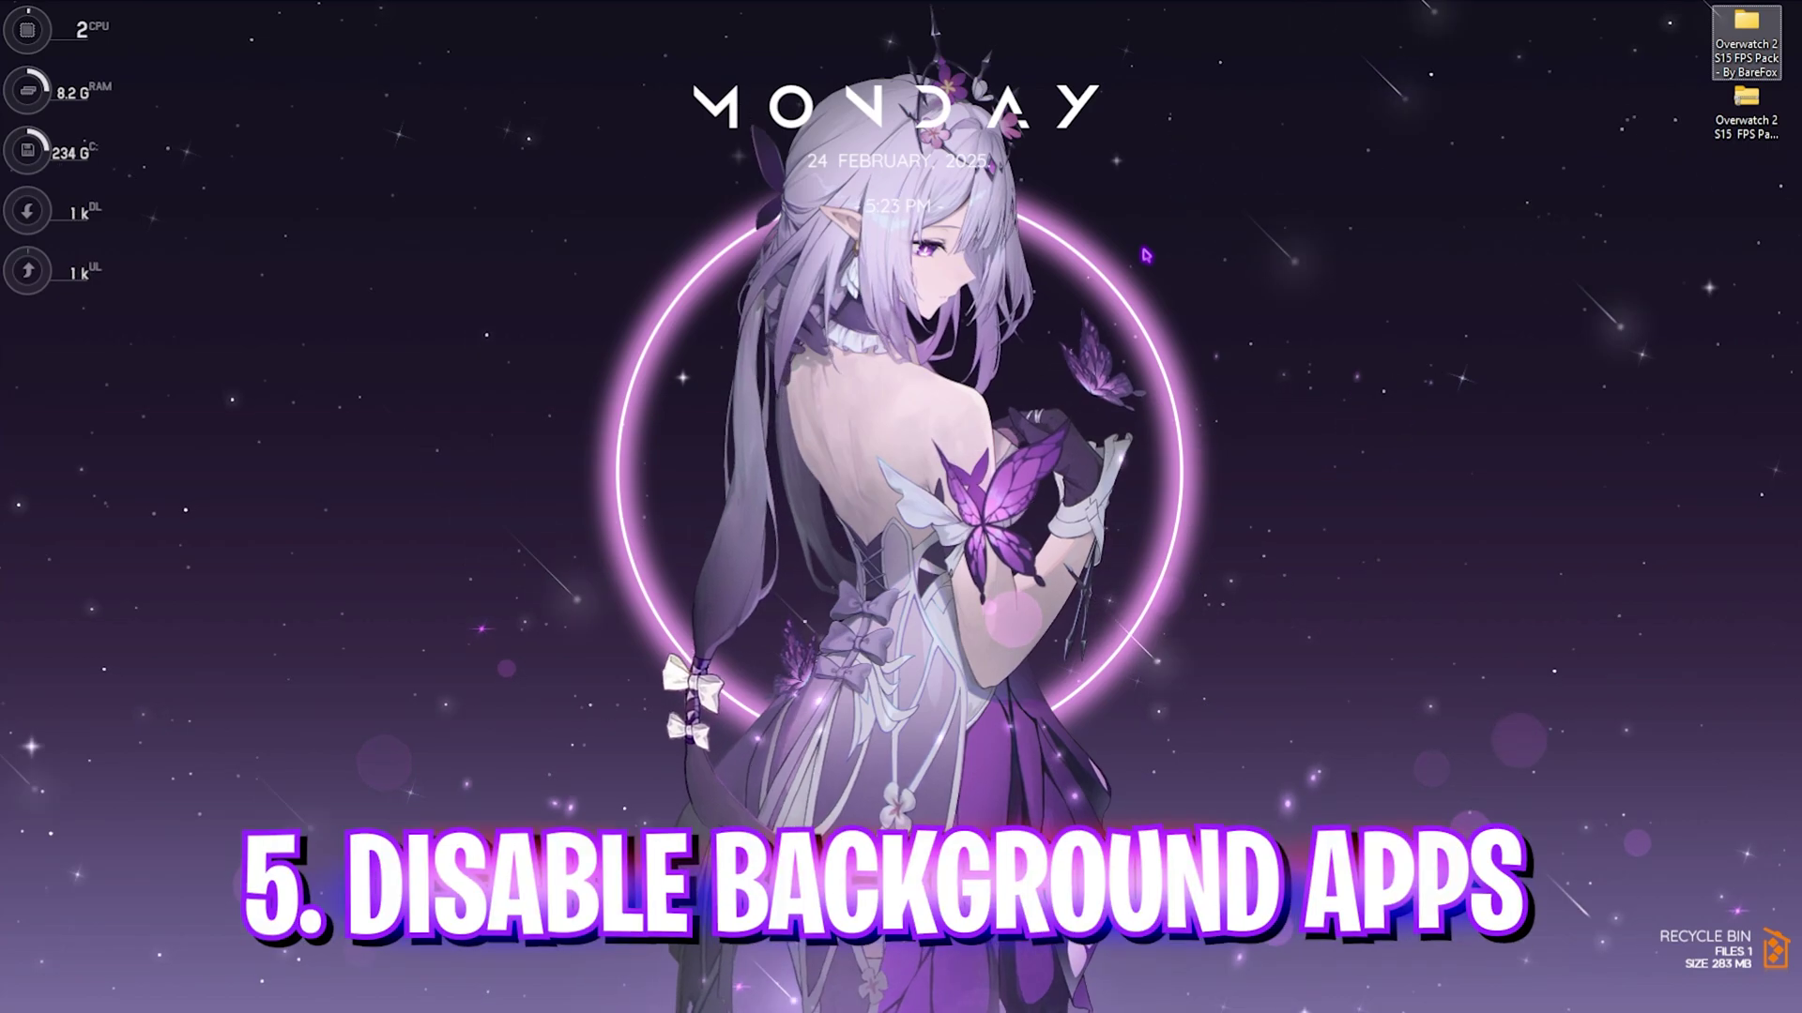
Search Windows for "edit" to find Edit group policy, then open the Local Group Policy Editor in a maximized window
click(1146, 255)
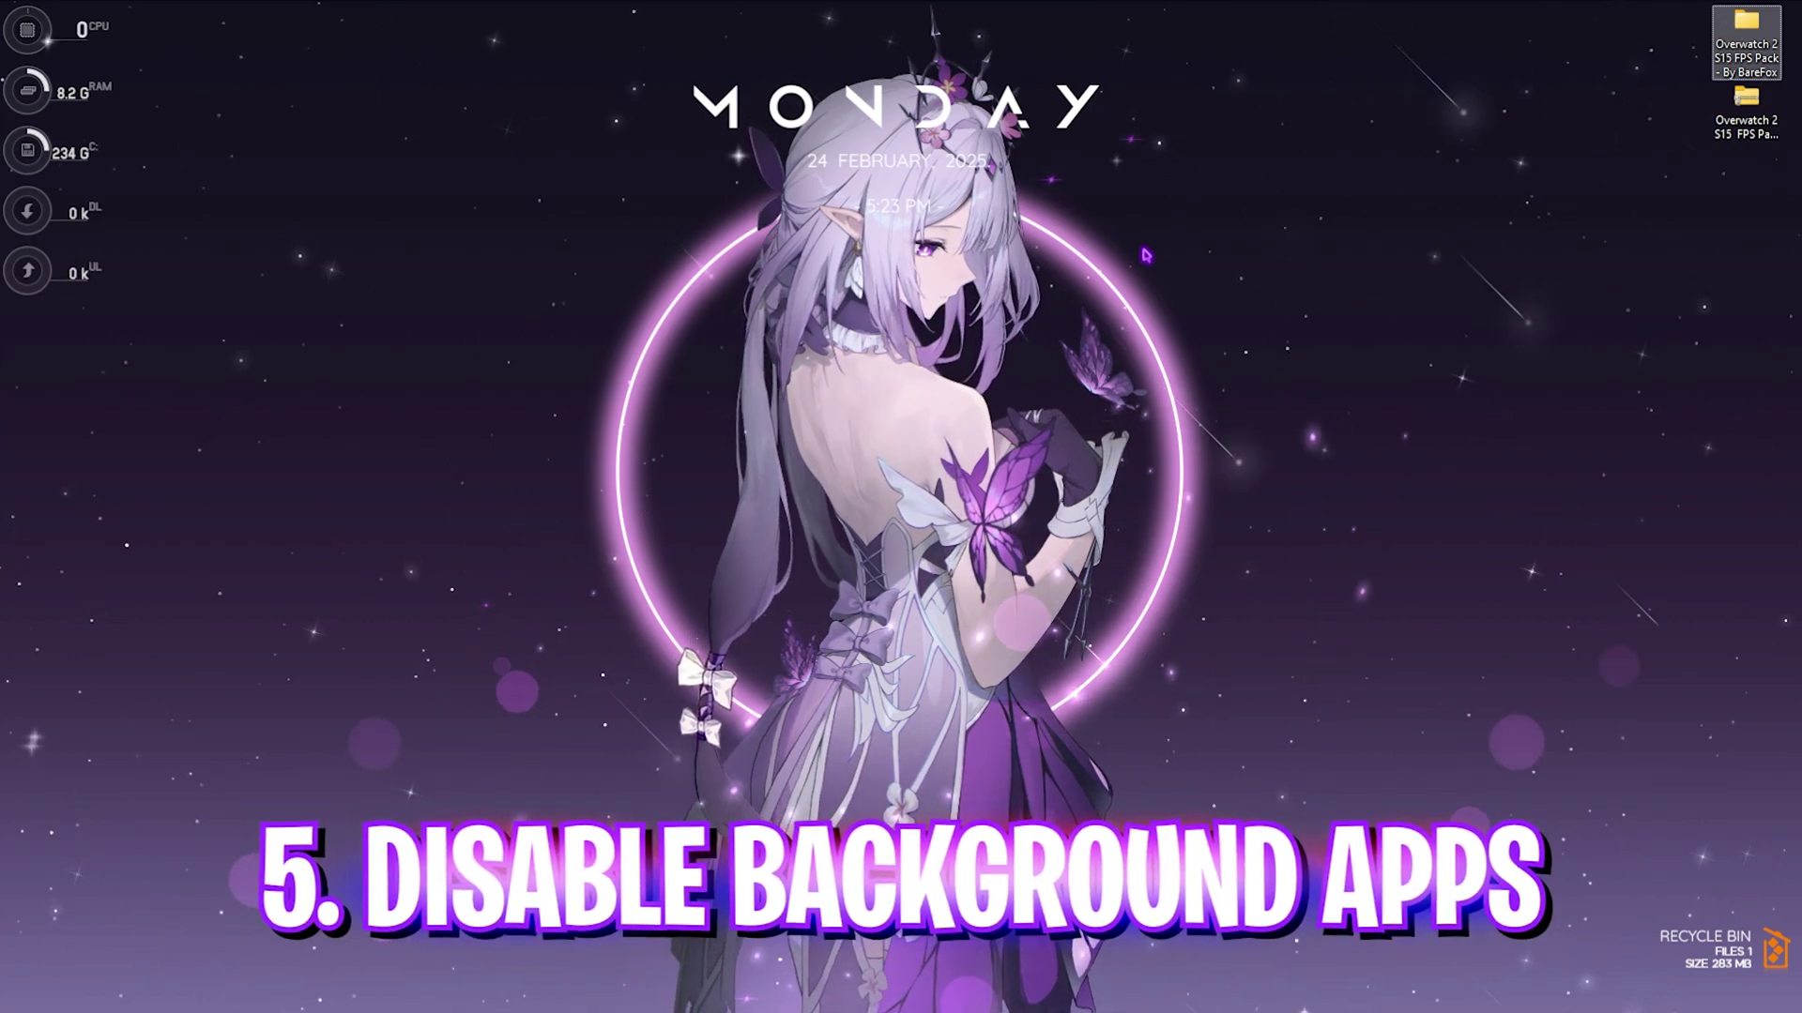
key(super)
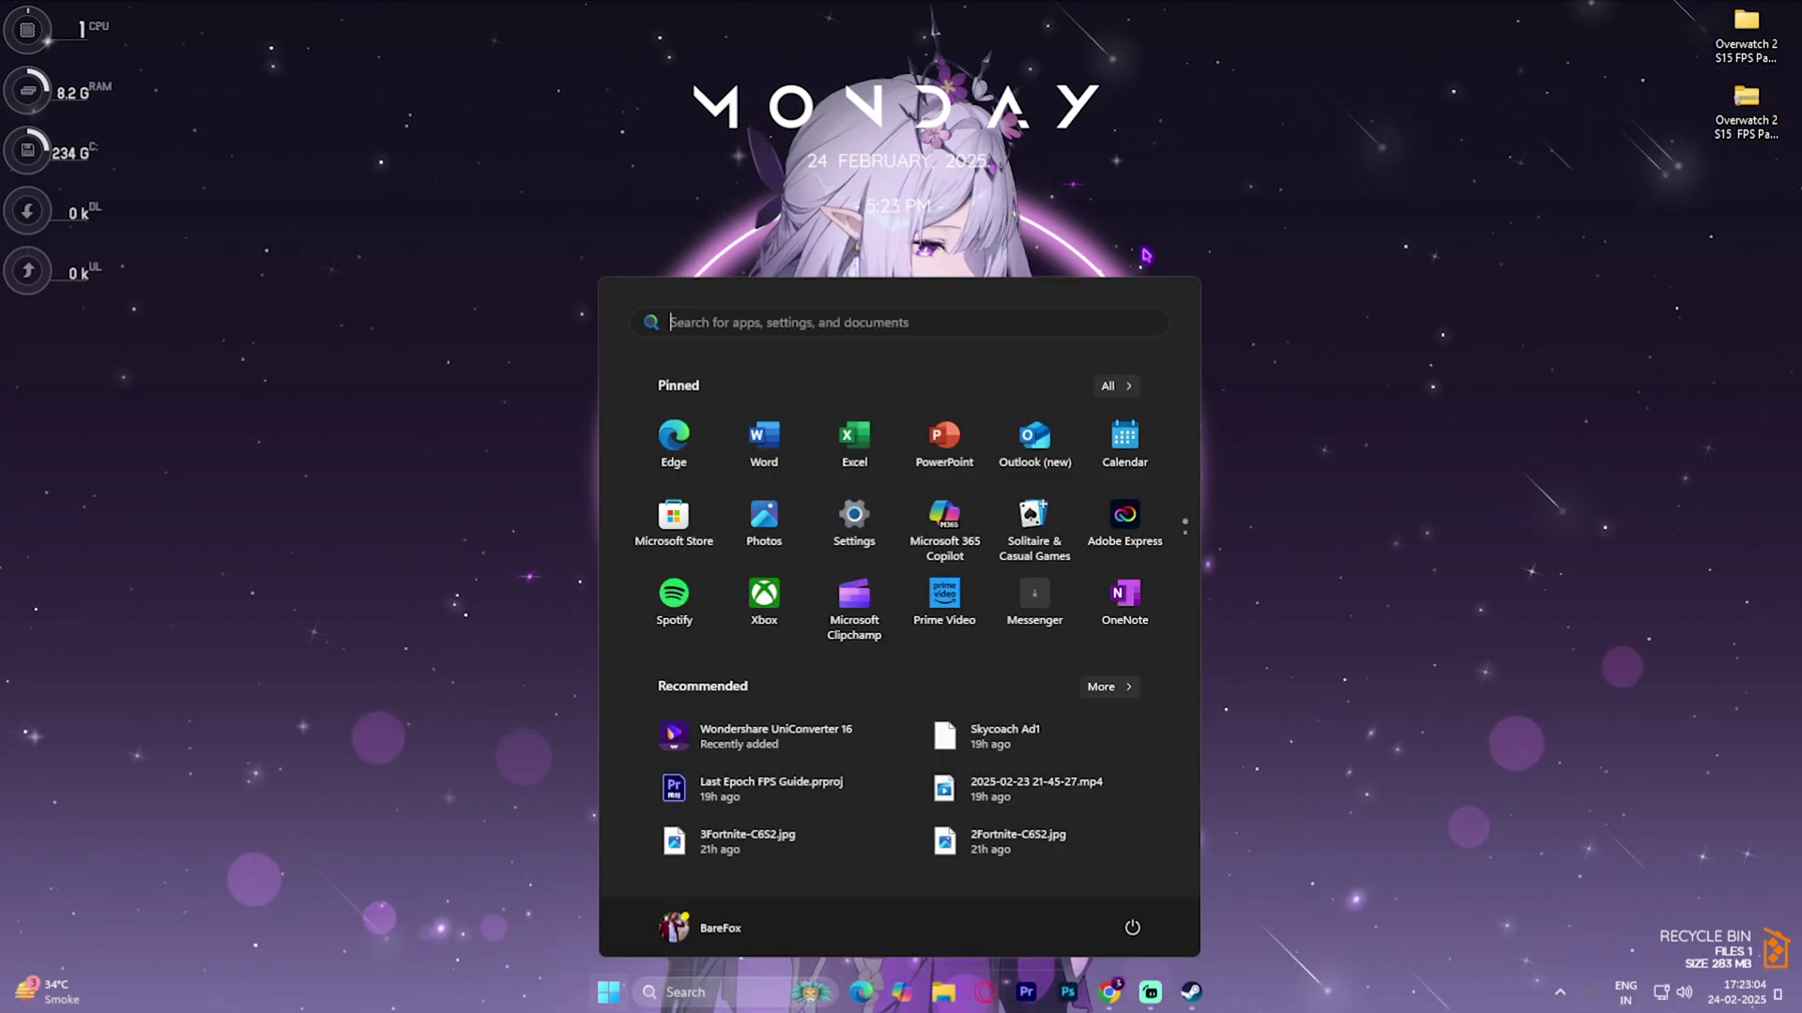
text(edit)
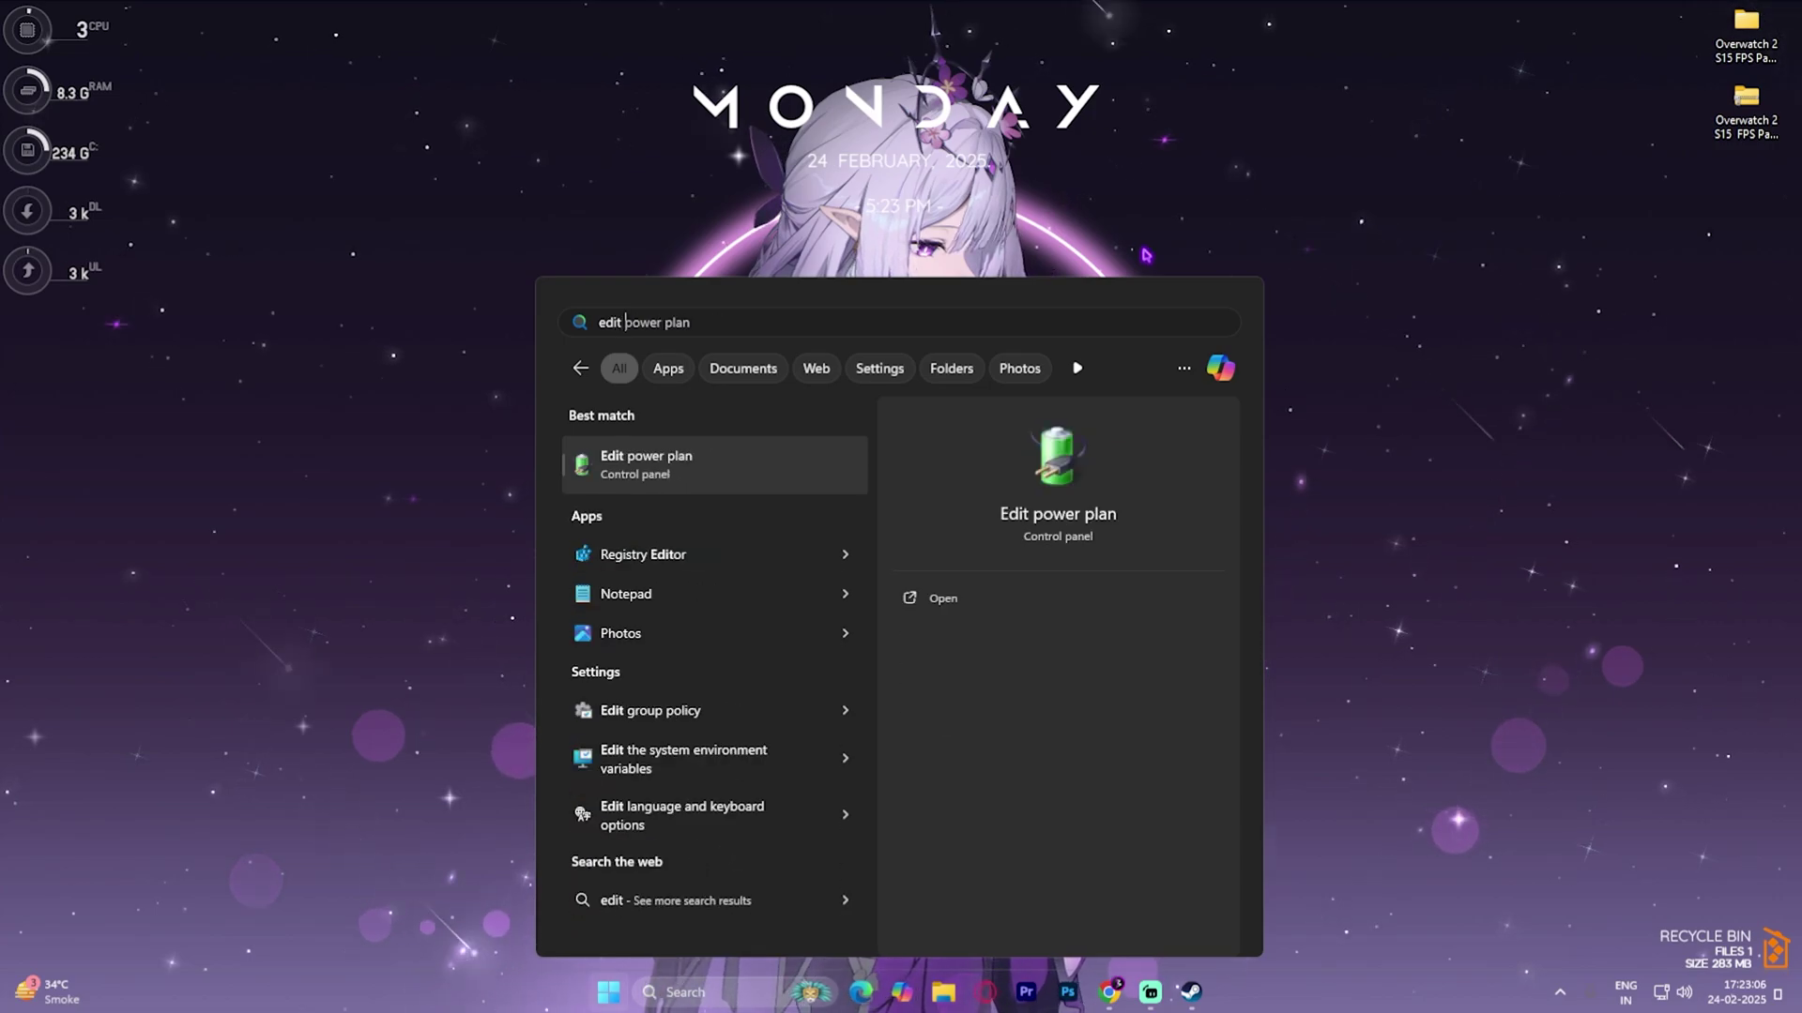
key(Return)
double_click(780, 167)
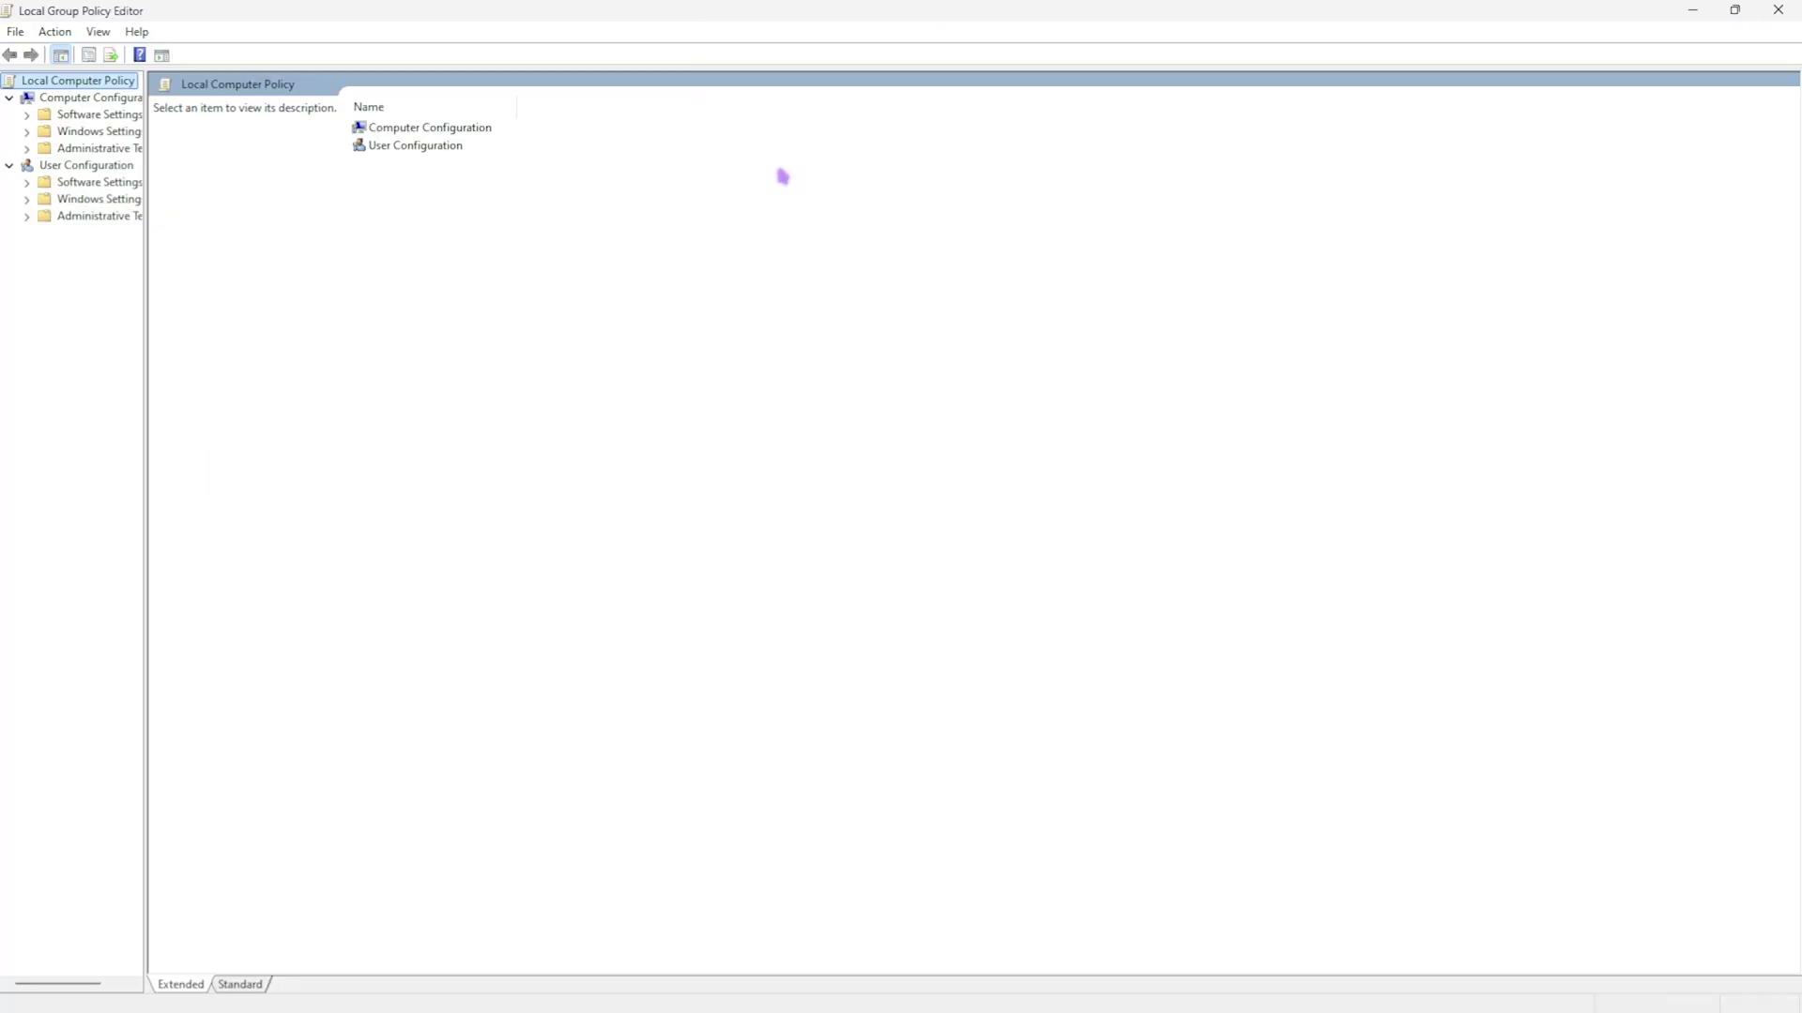
Widen the policy tree and open the App Privacy settings under Computer Configuration, Administrative Templates, Windows Components
drag(144, 249, 200, 261)
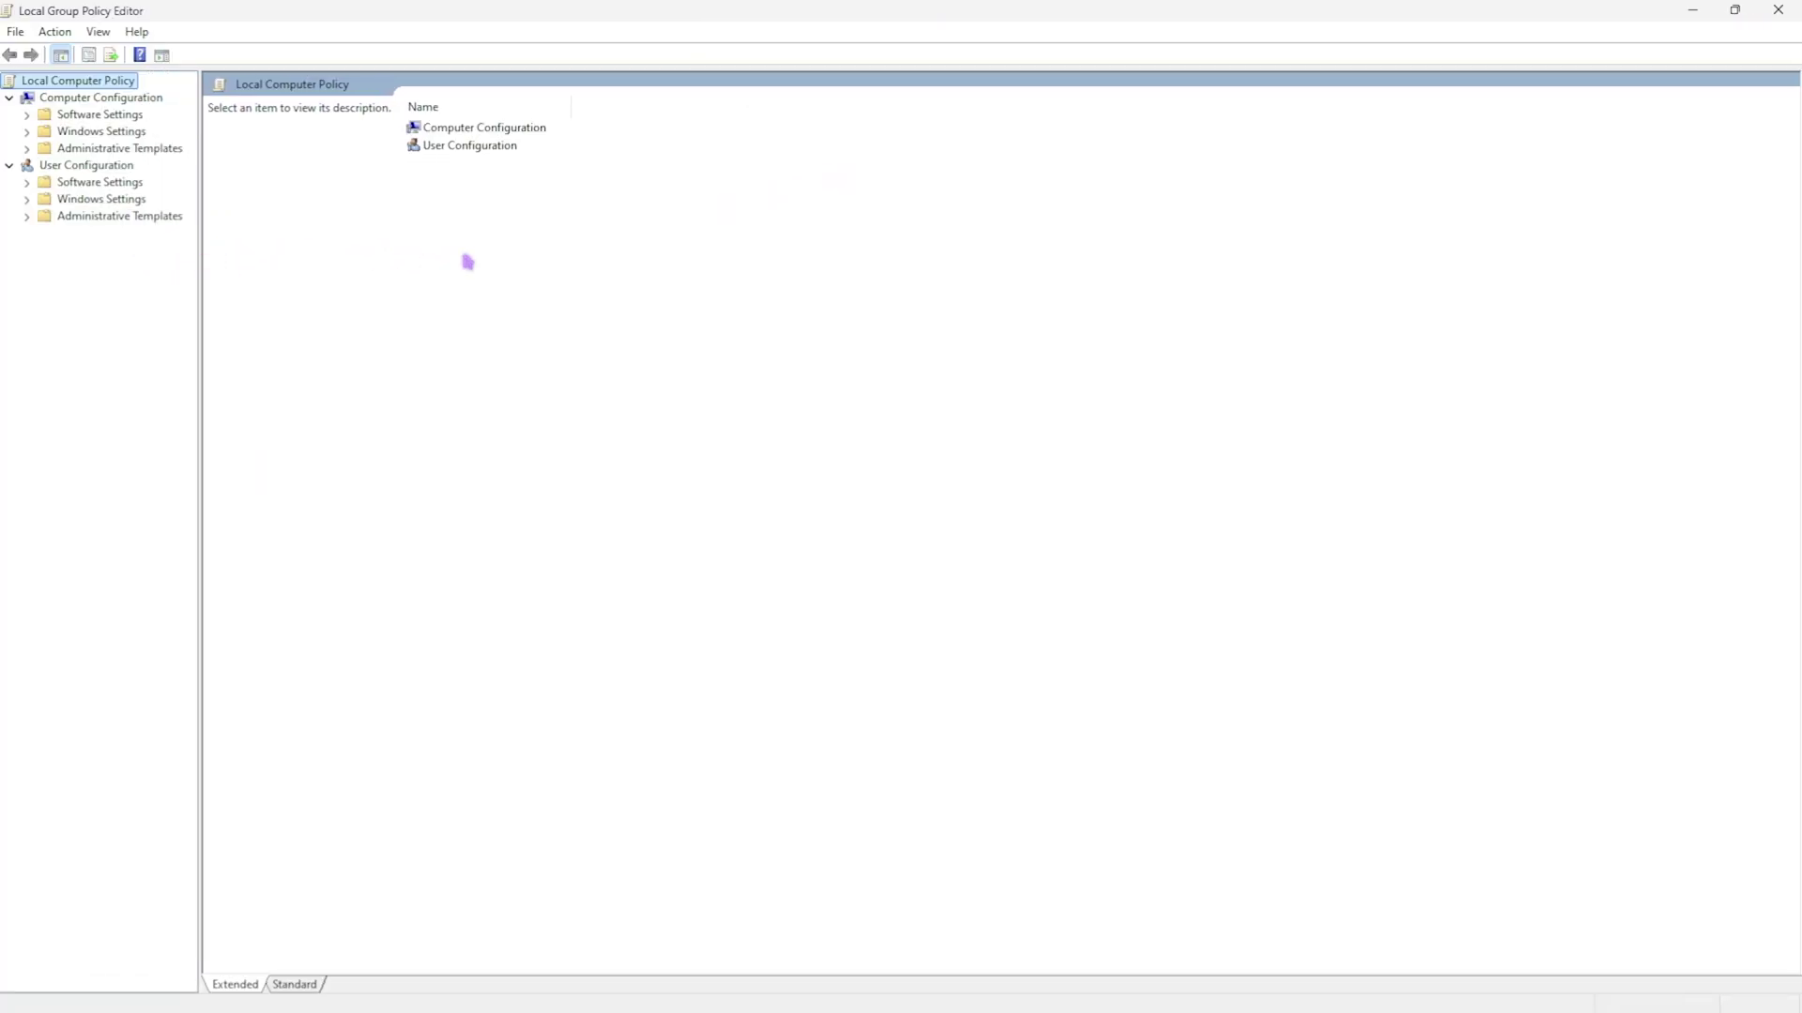
double_click(481, 131)
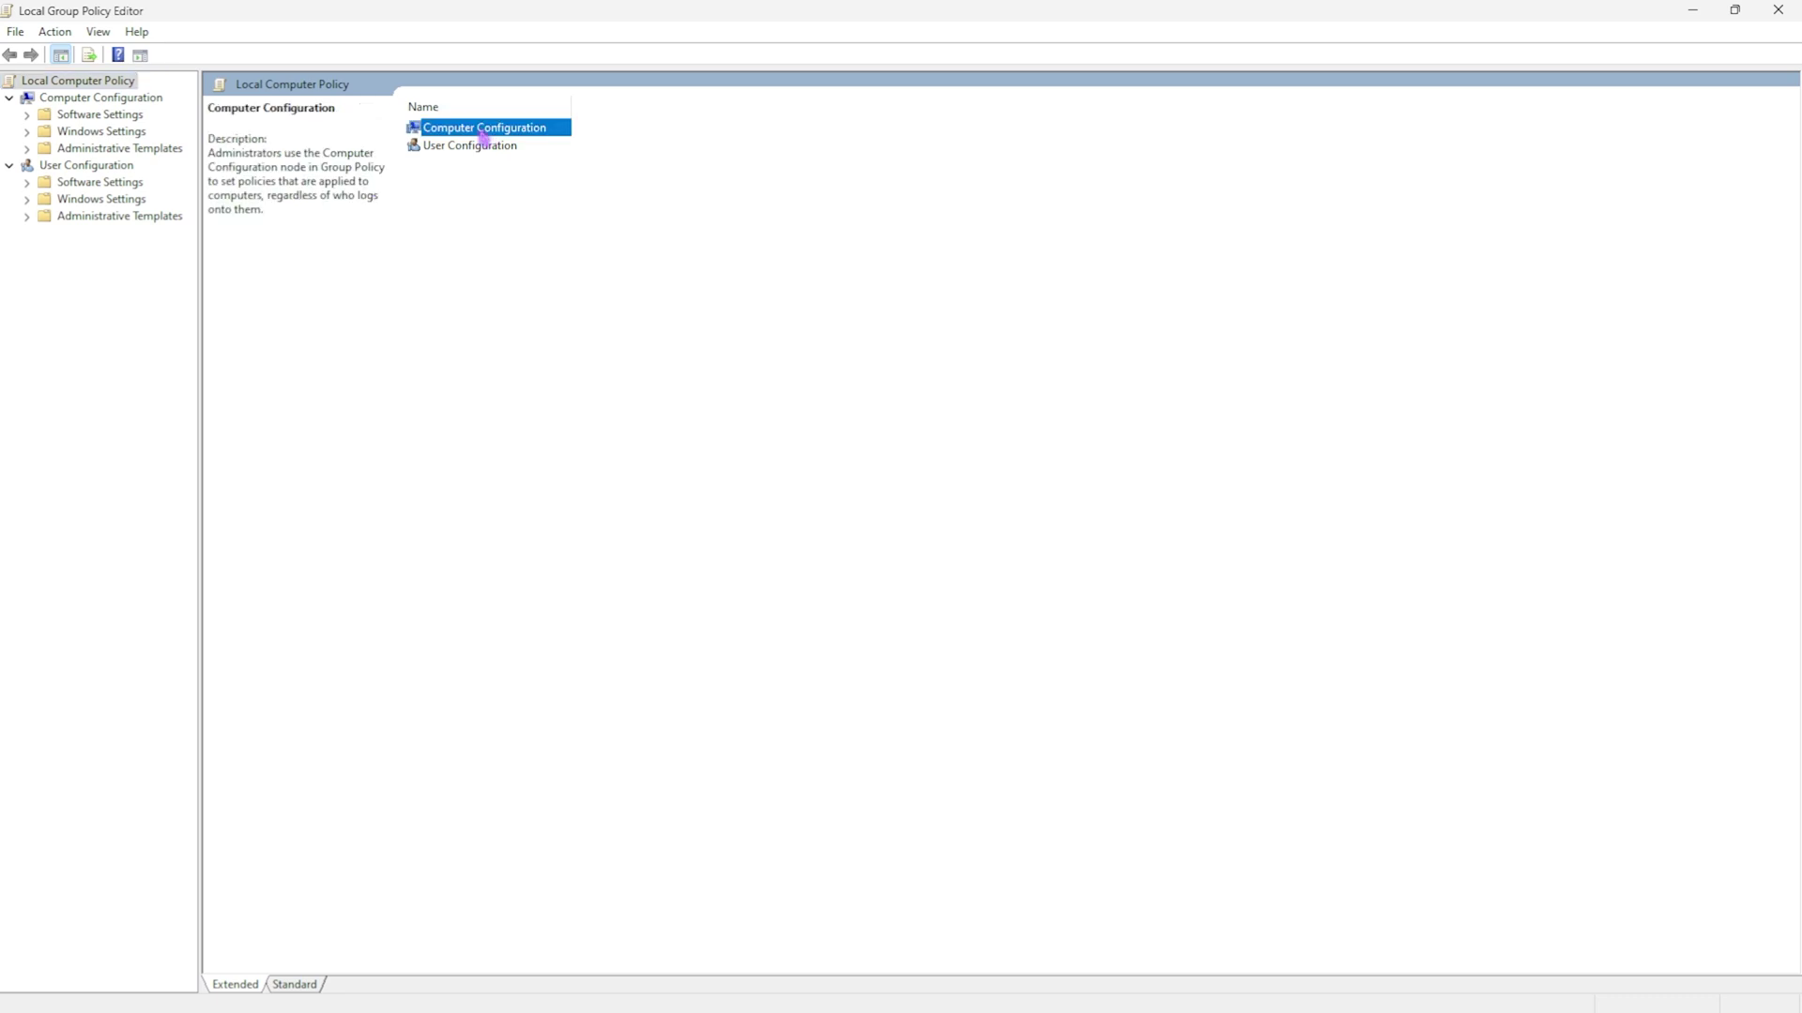
double_click(479, 163)
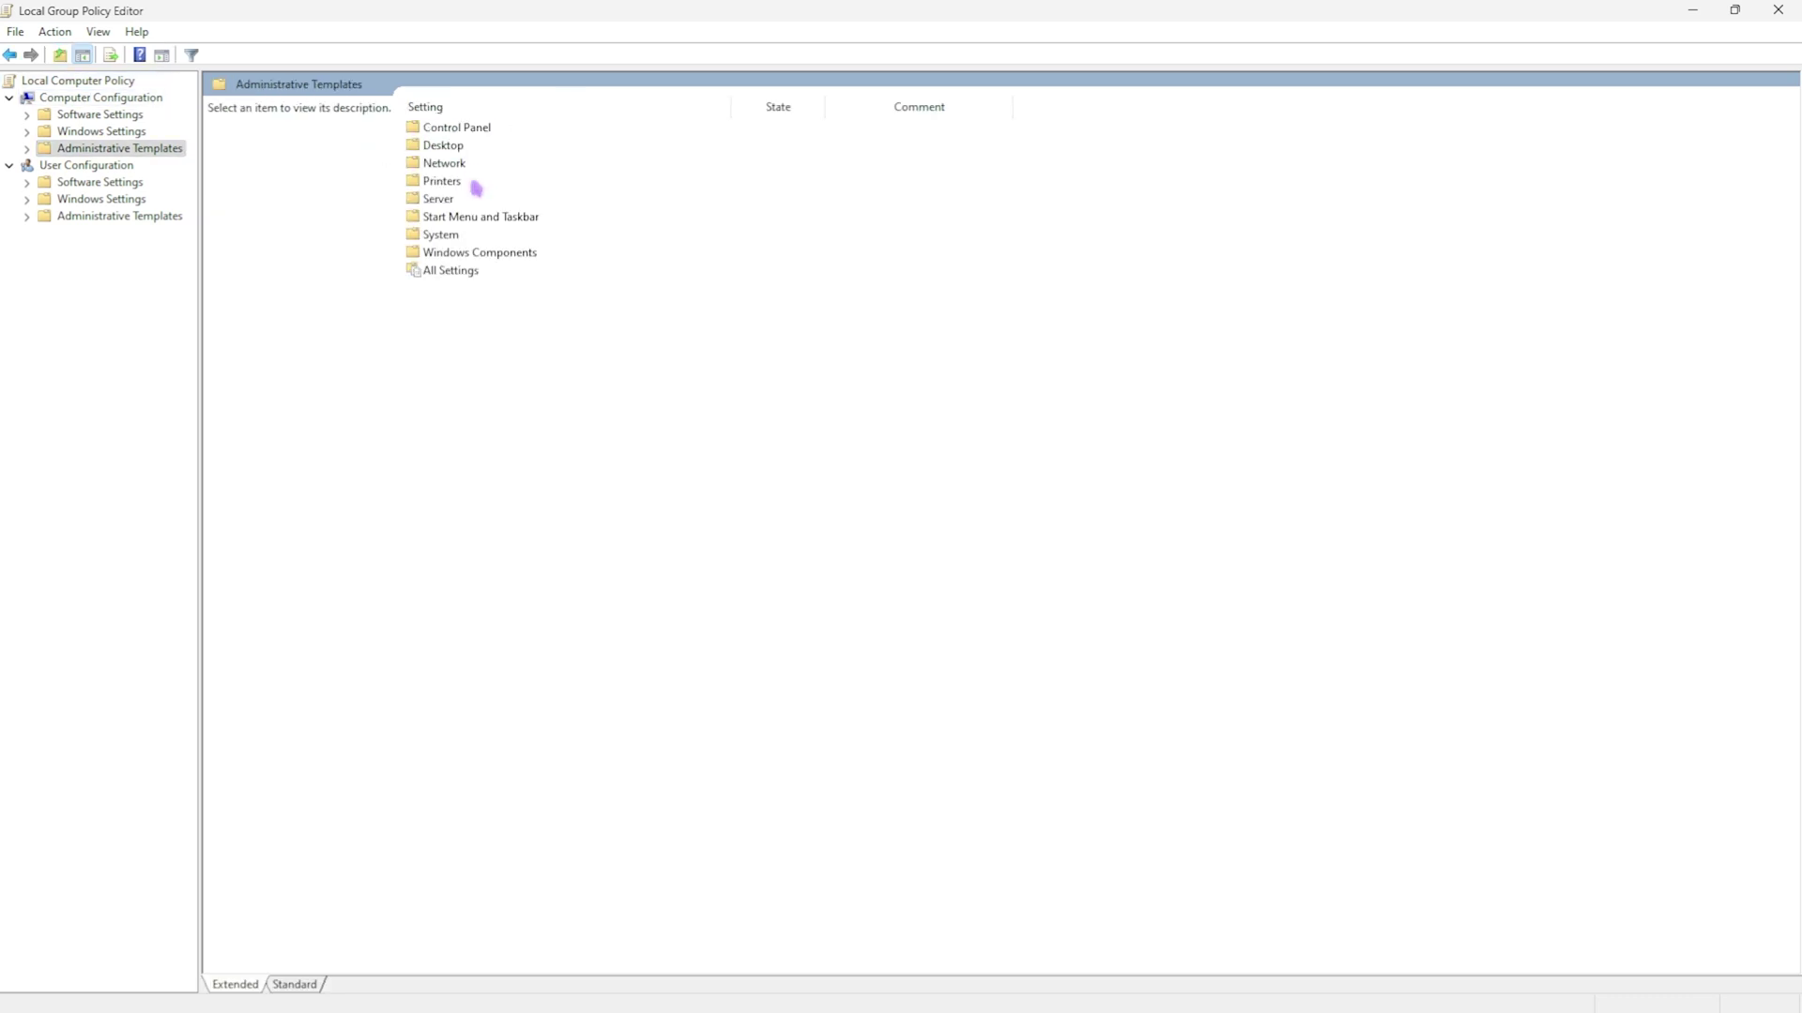
double_click(455, 253)
click(457, 184)
double_click(457, 186)
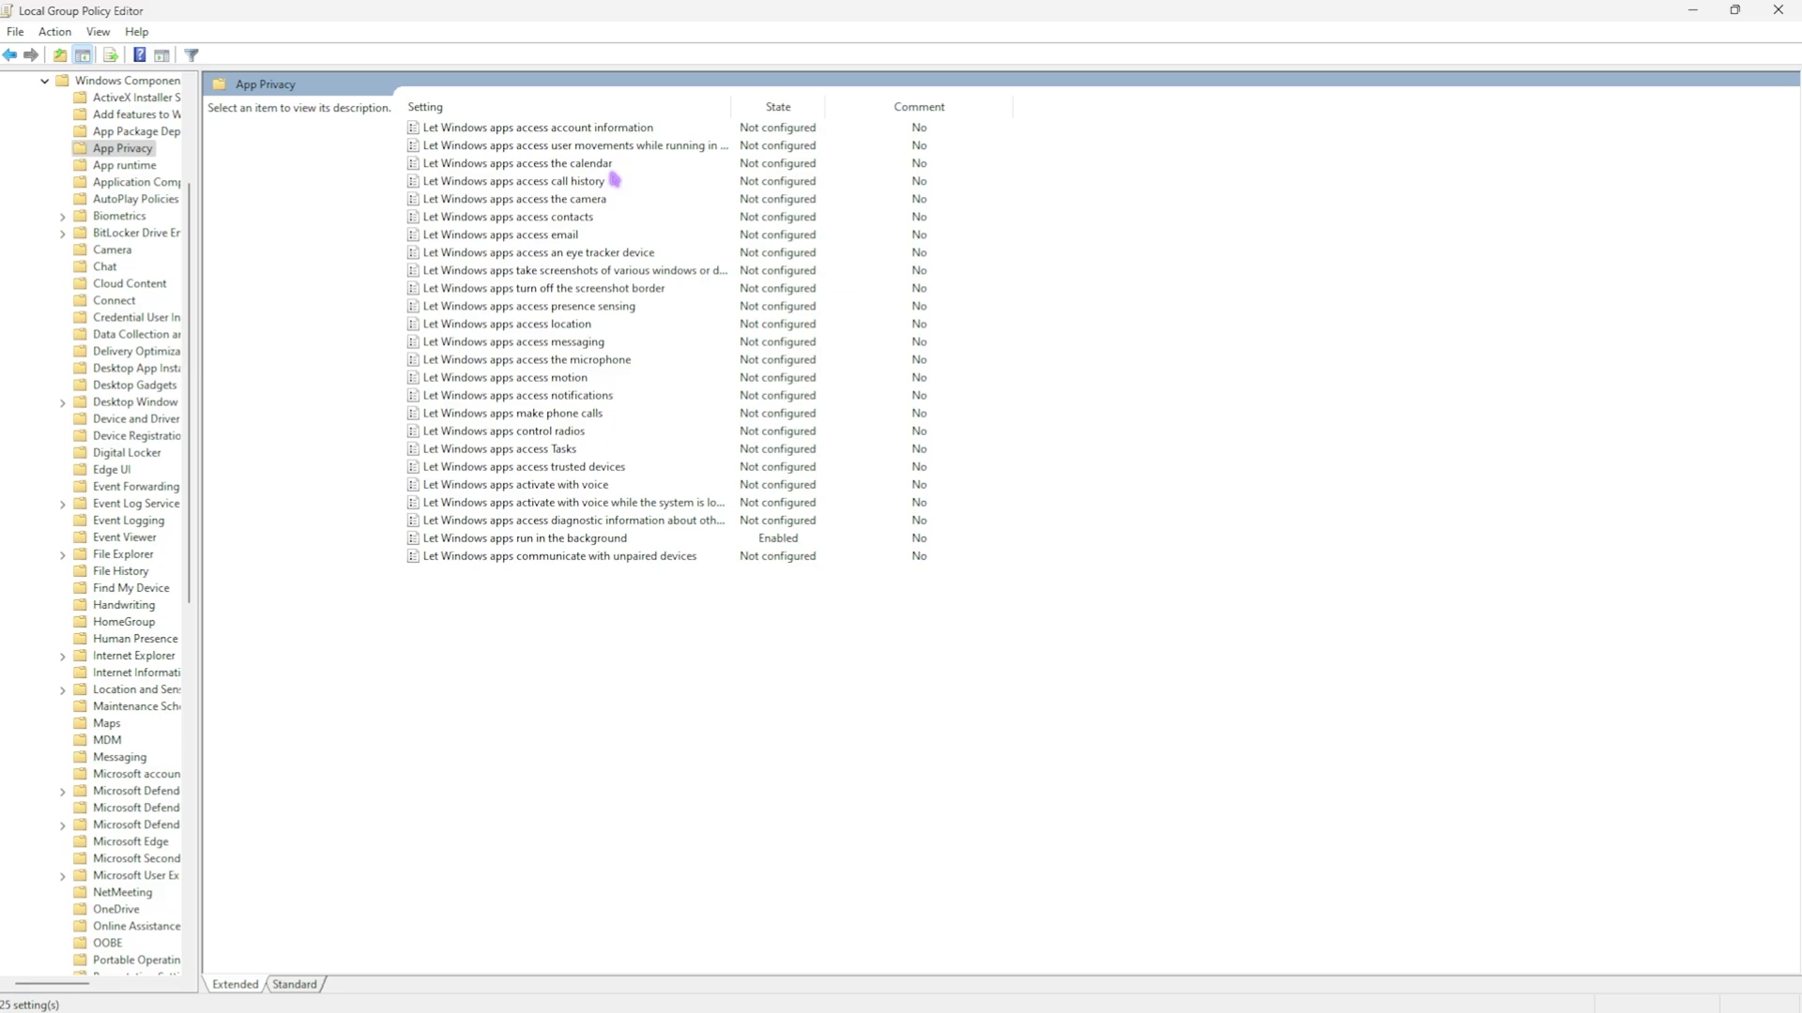
Set the enabled policy "Let Windows apps run in the background" to Force Deny for all apps, apply it, and close the editor
click(523, 540)
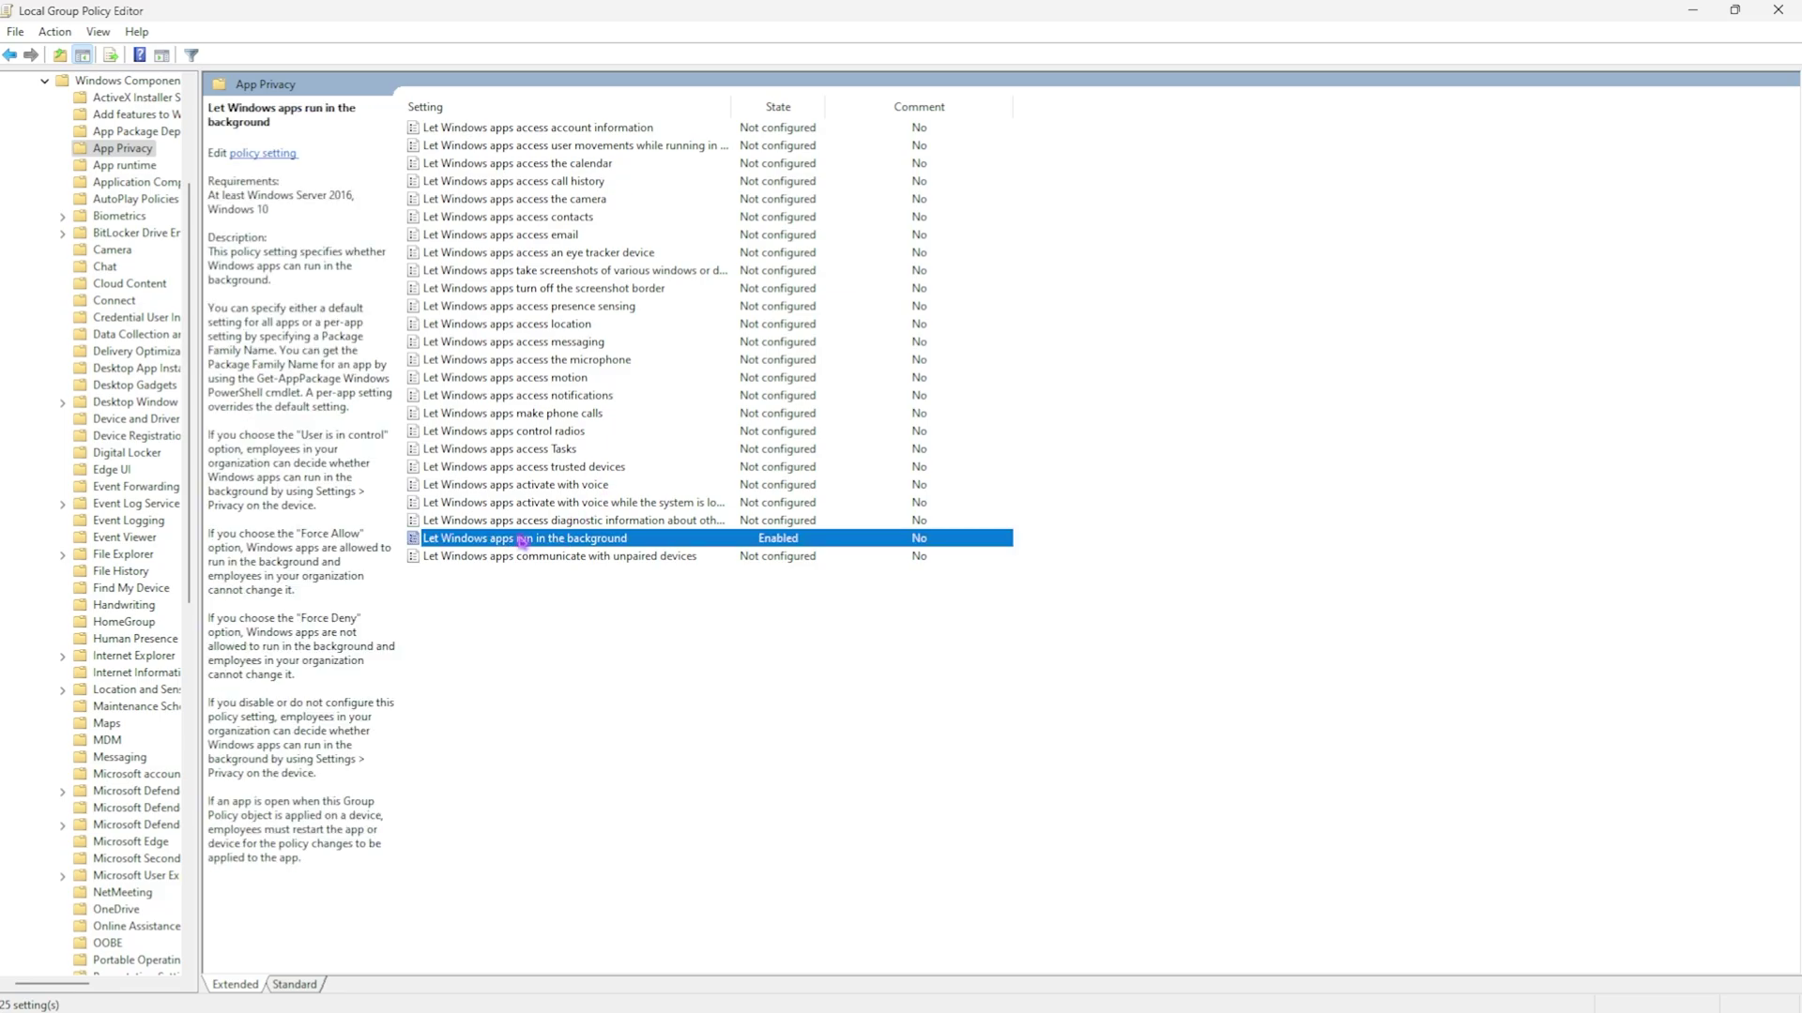
double_click(523, 540)
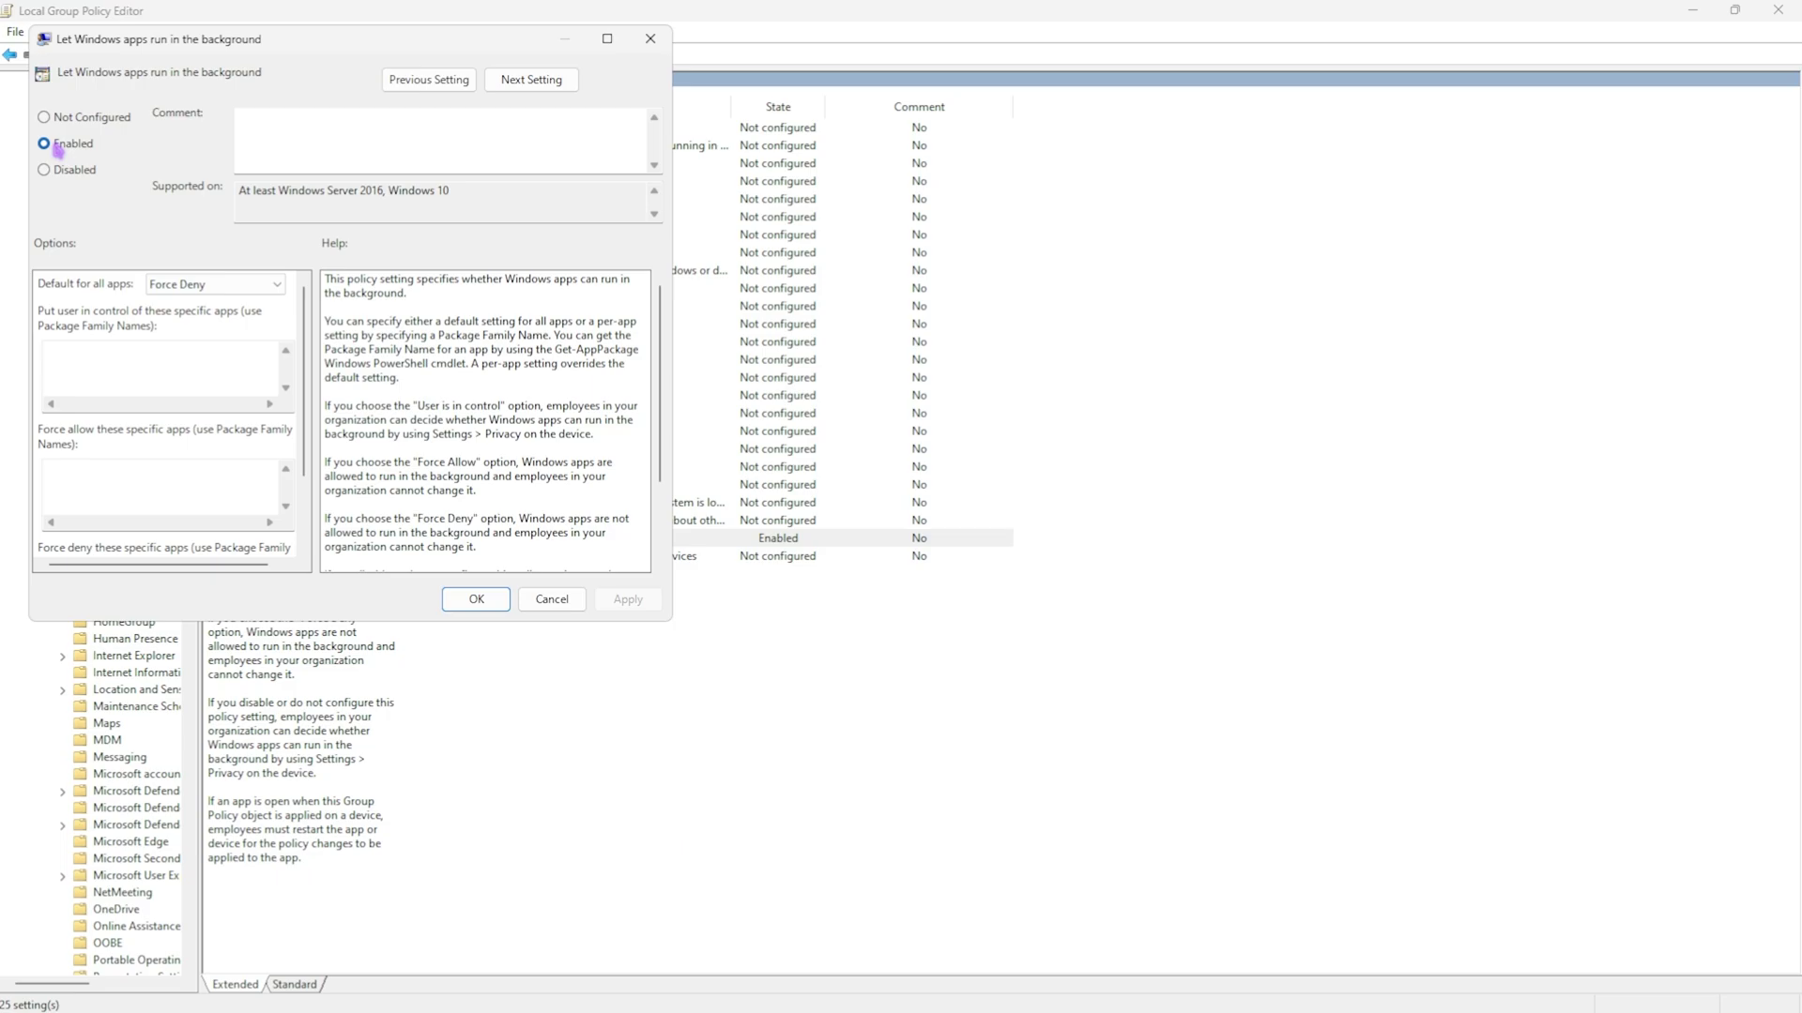
click(214, 285)
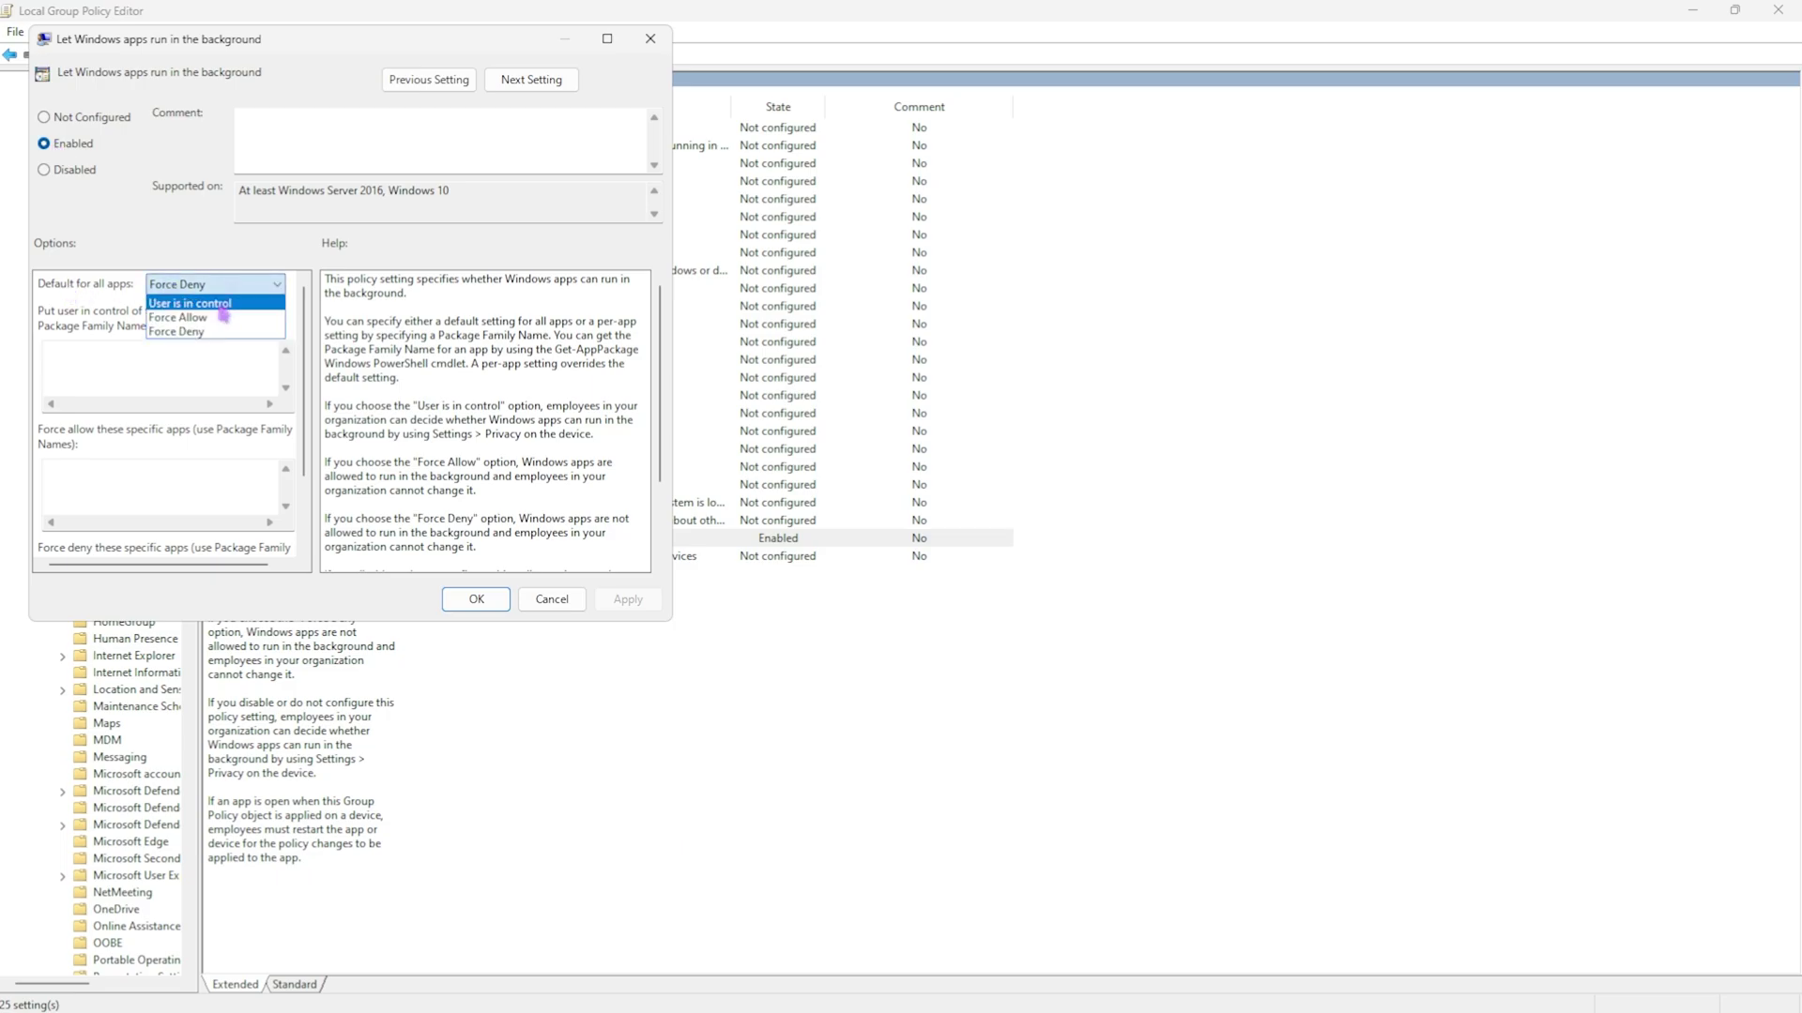
click(222, 333)
click(625, 600)
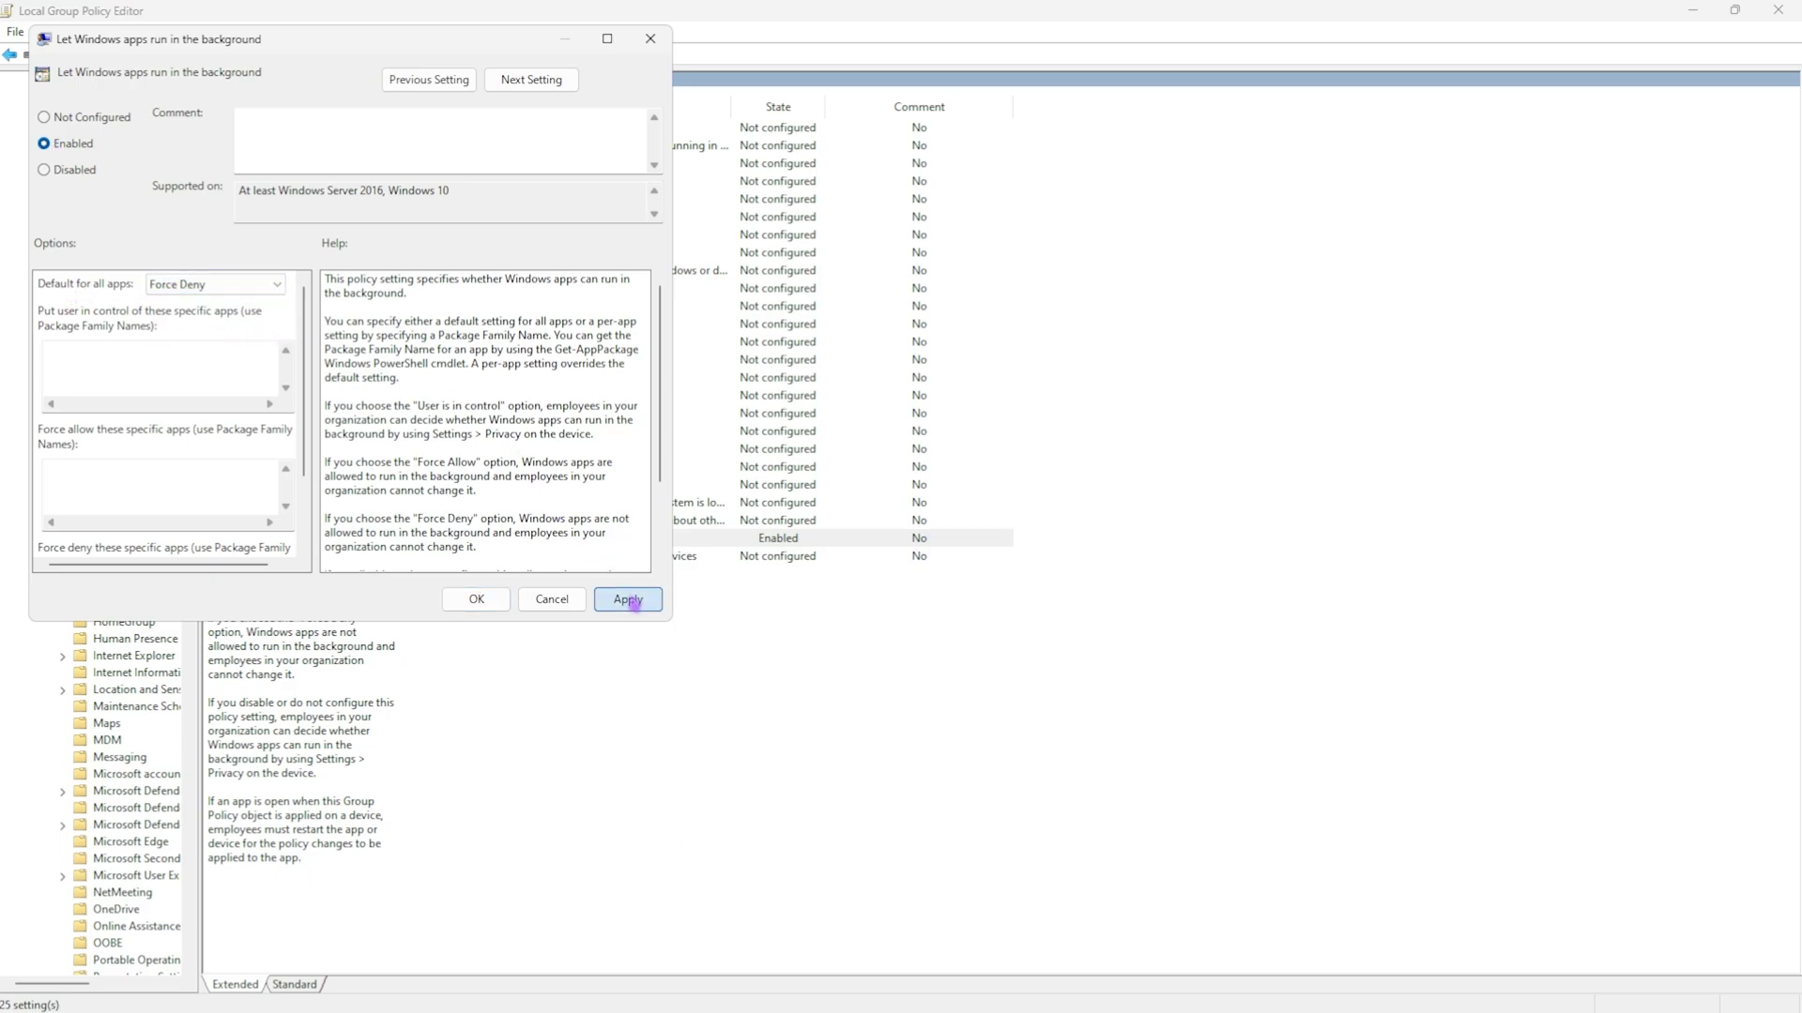
click(475, 600)
click(612, 636)
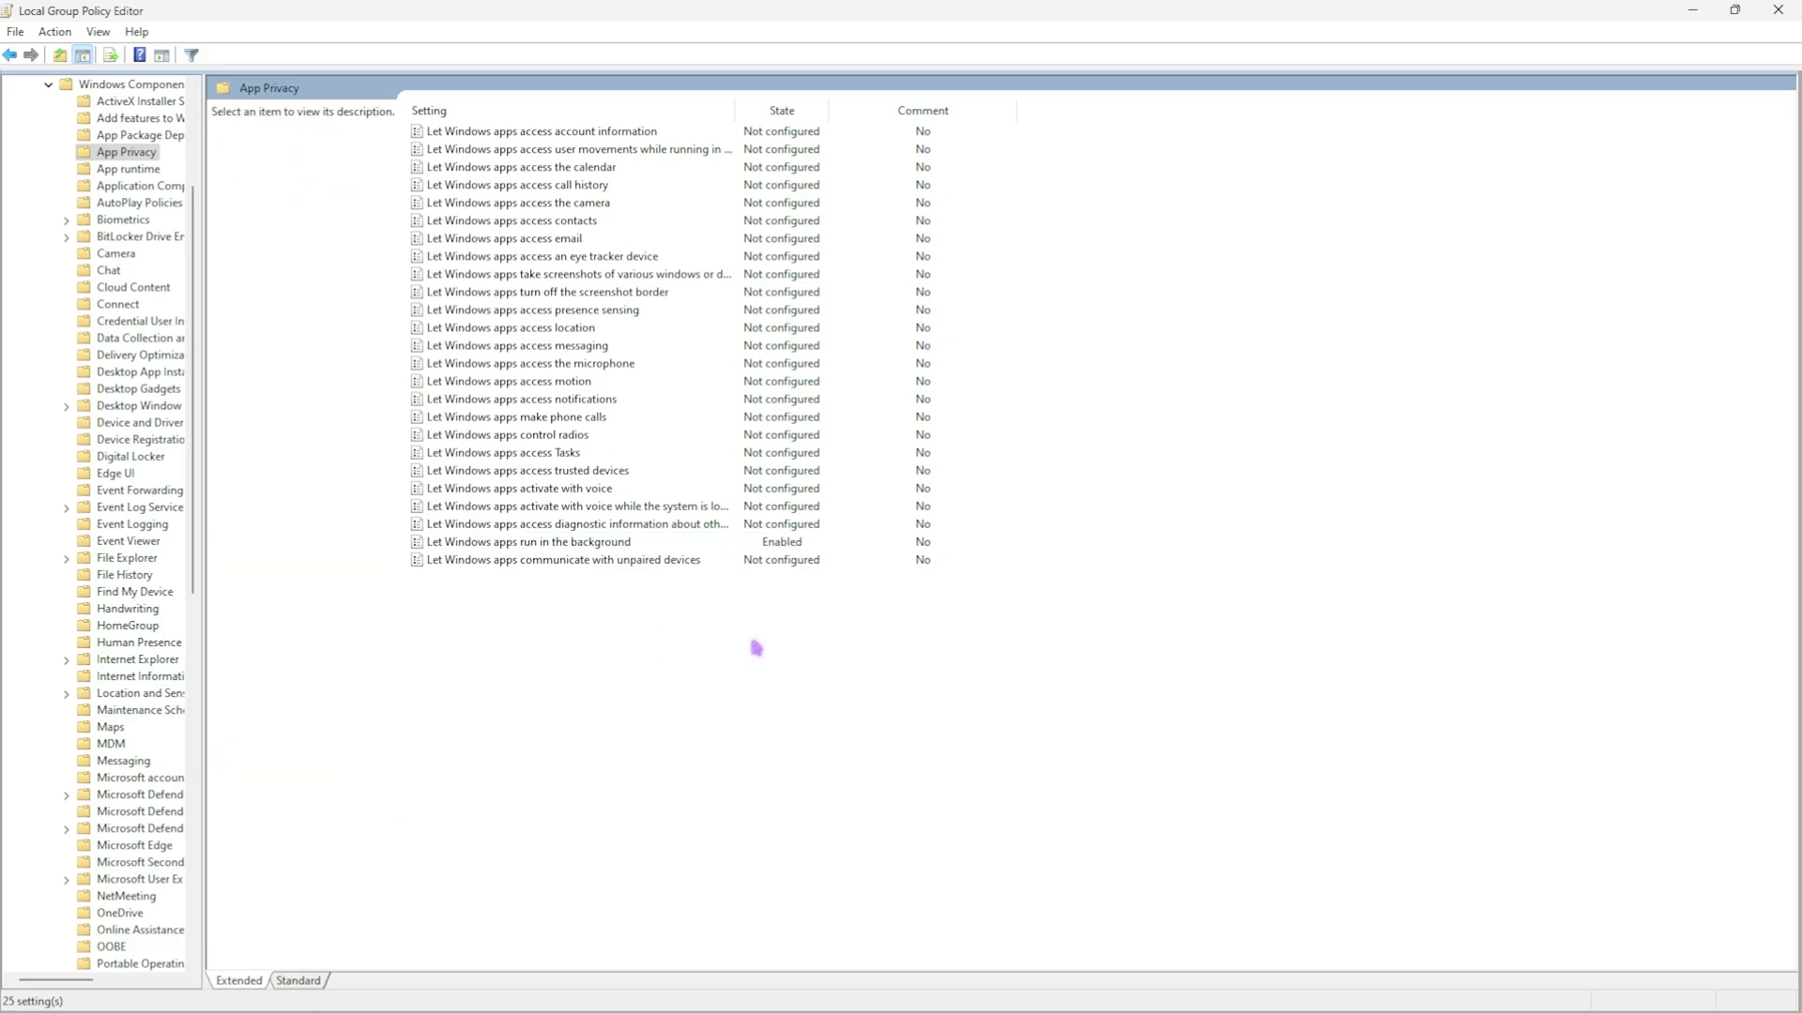
click(1778, 9)
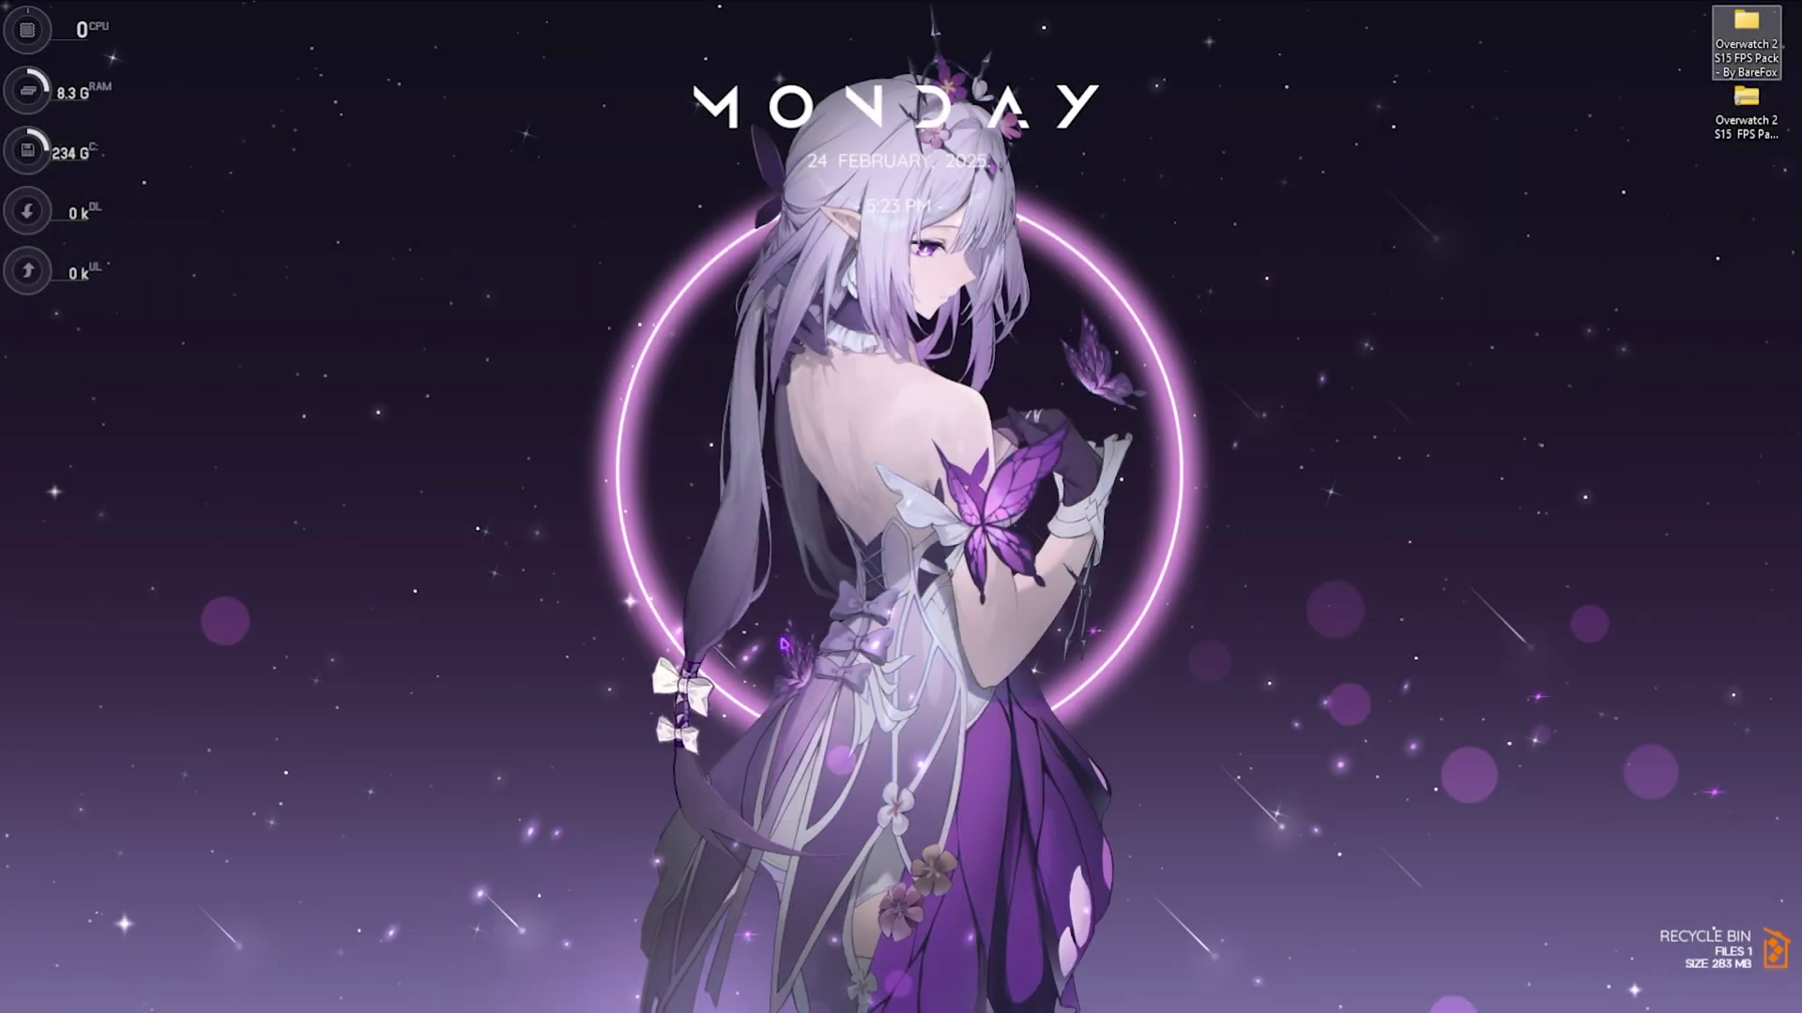
Search Windows for "adjus" and open the Performance Options for Windows appearance and performance
key(super)
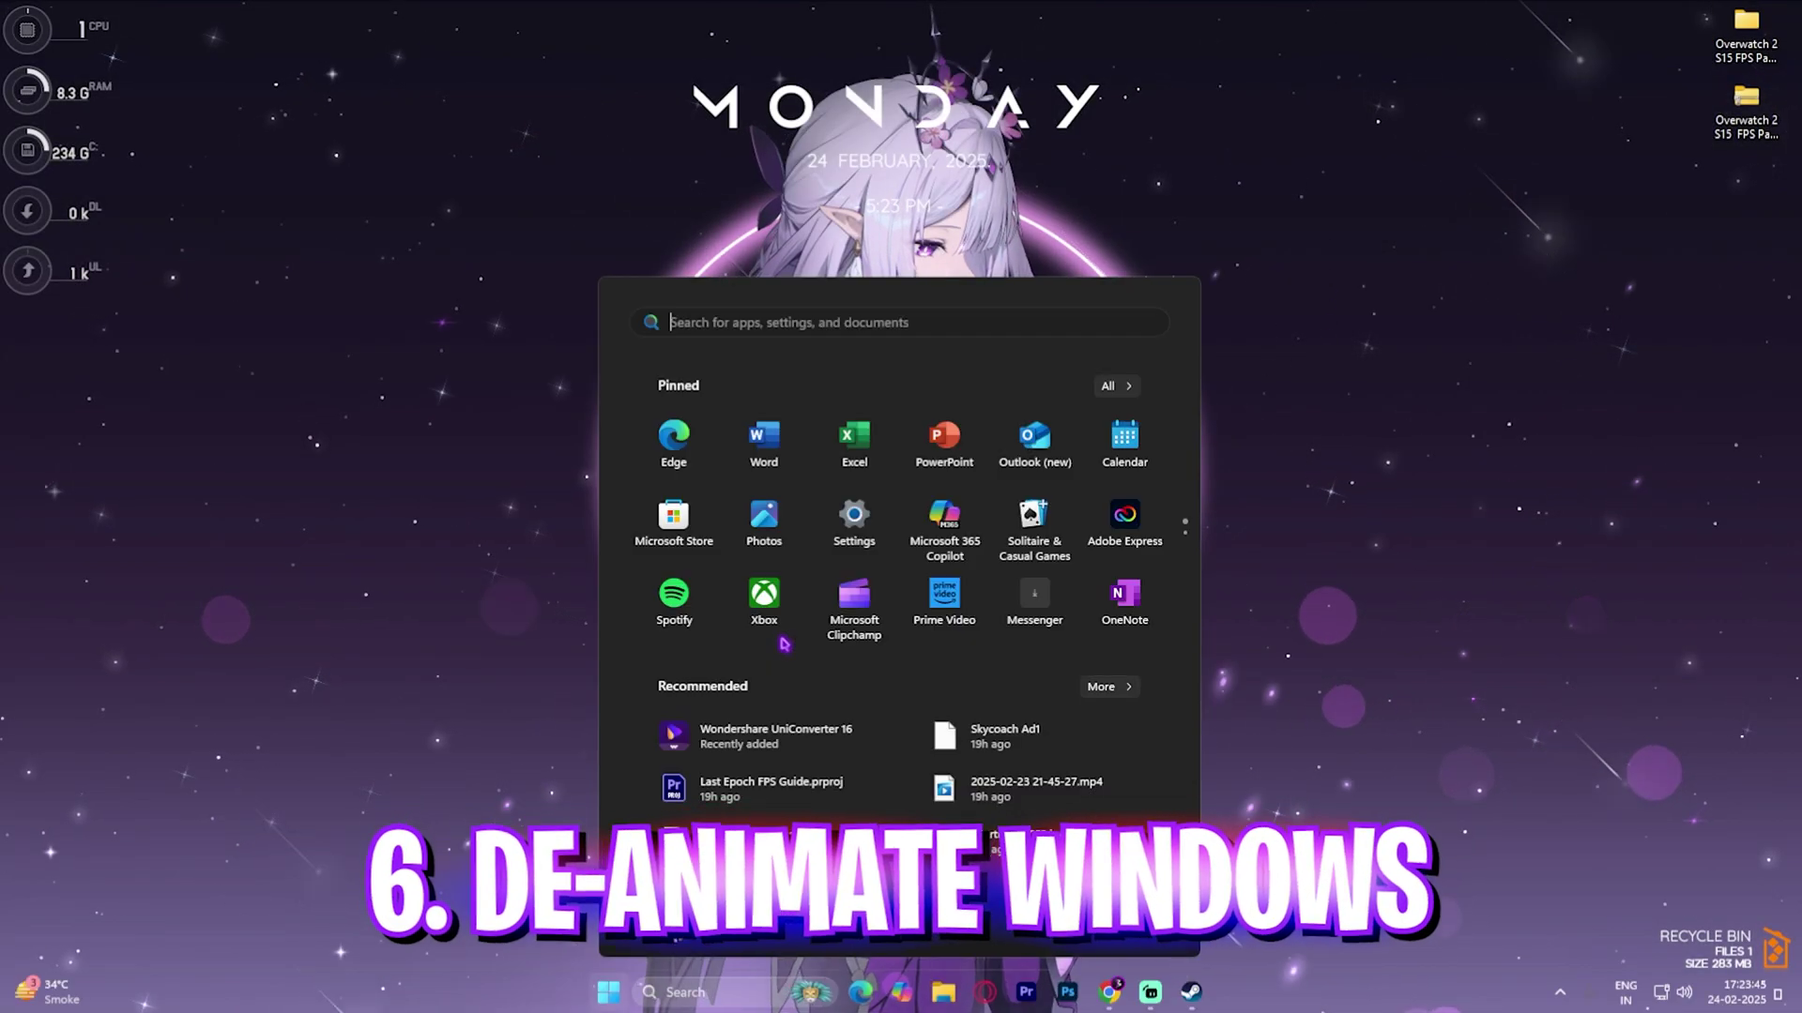
text(adj)
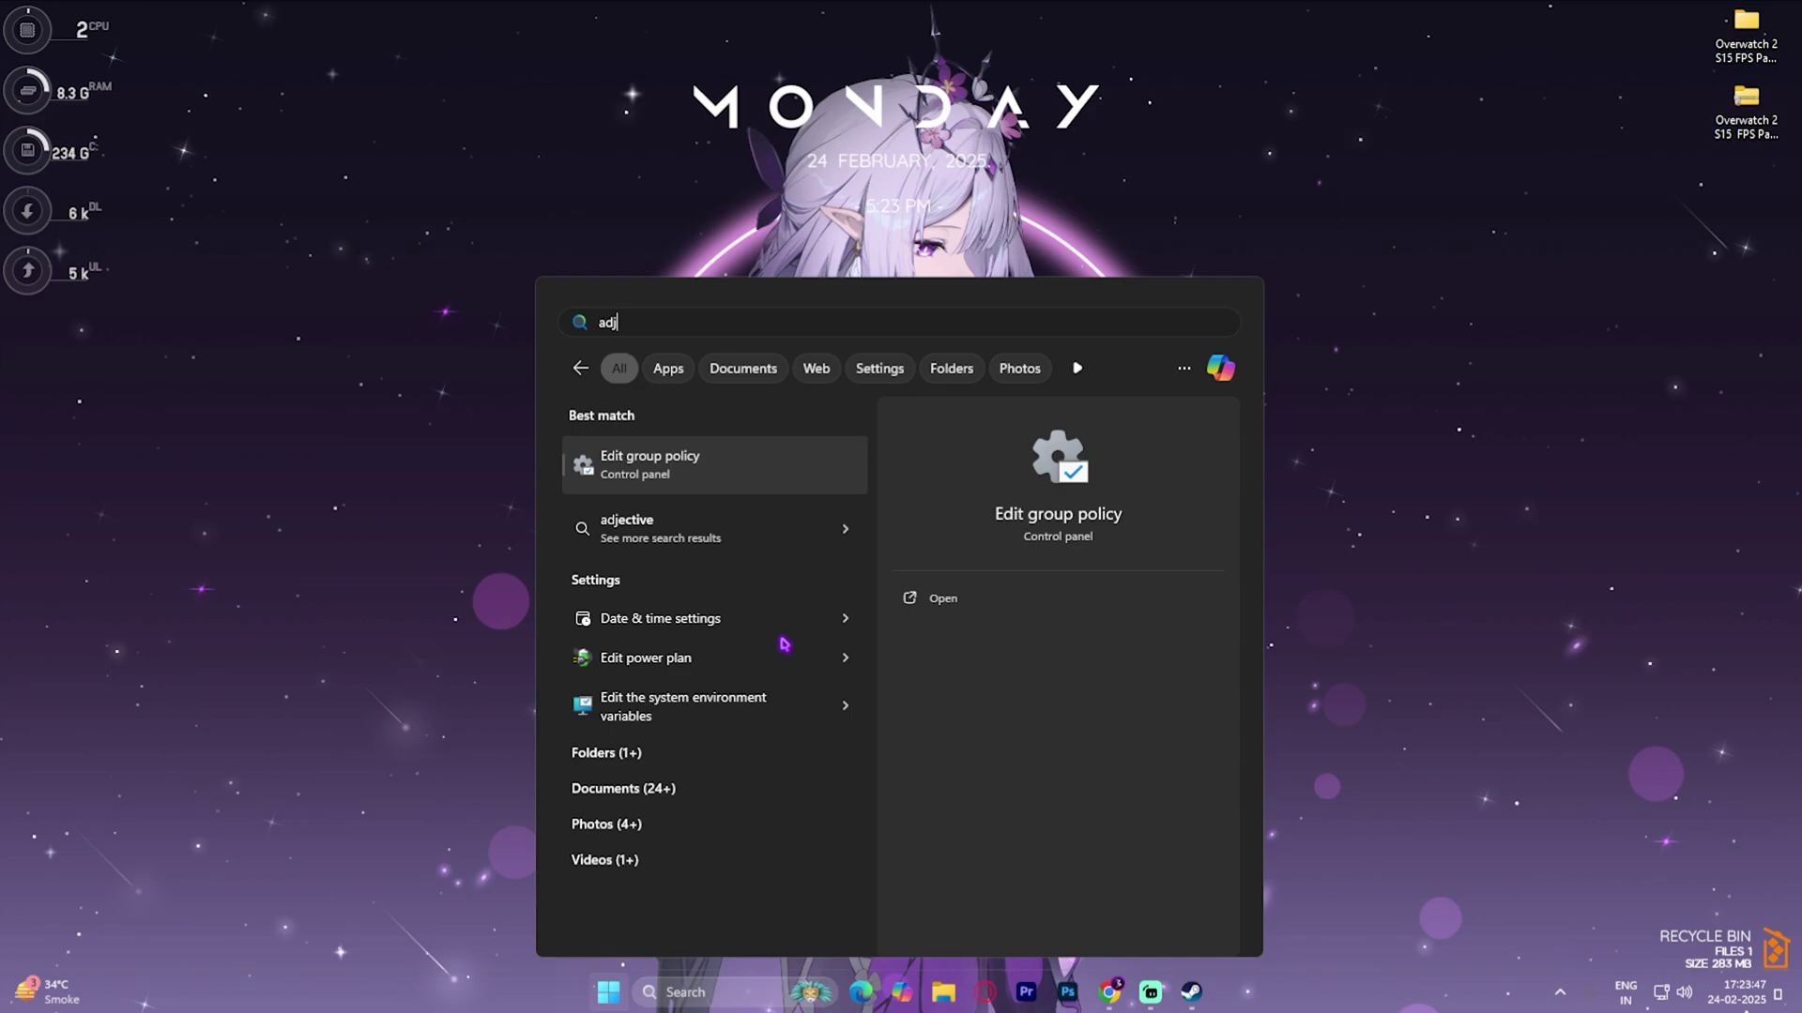
text(us)
key(Return)
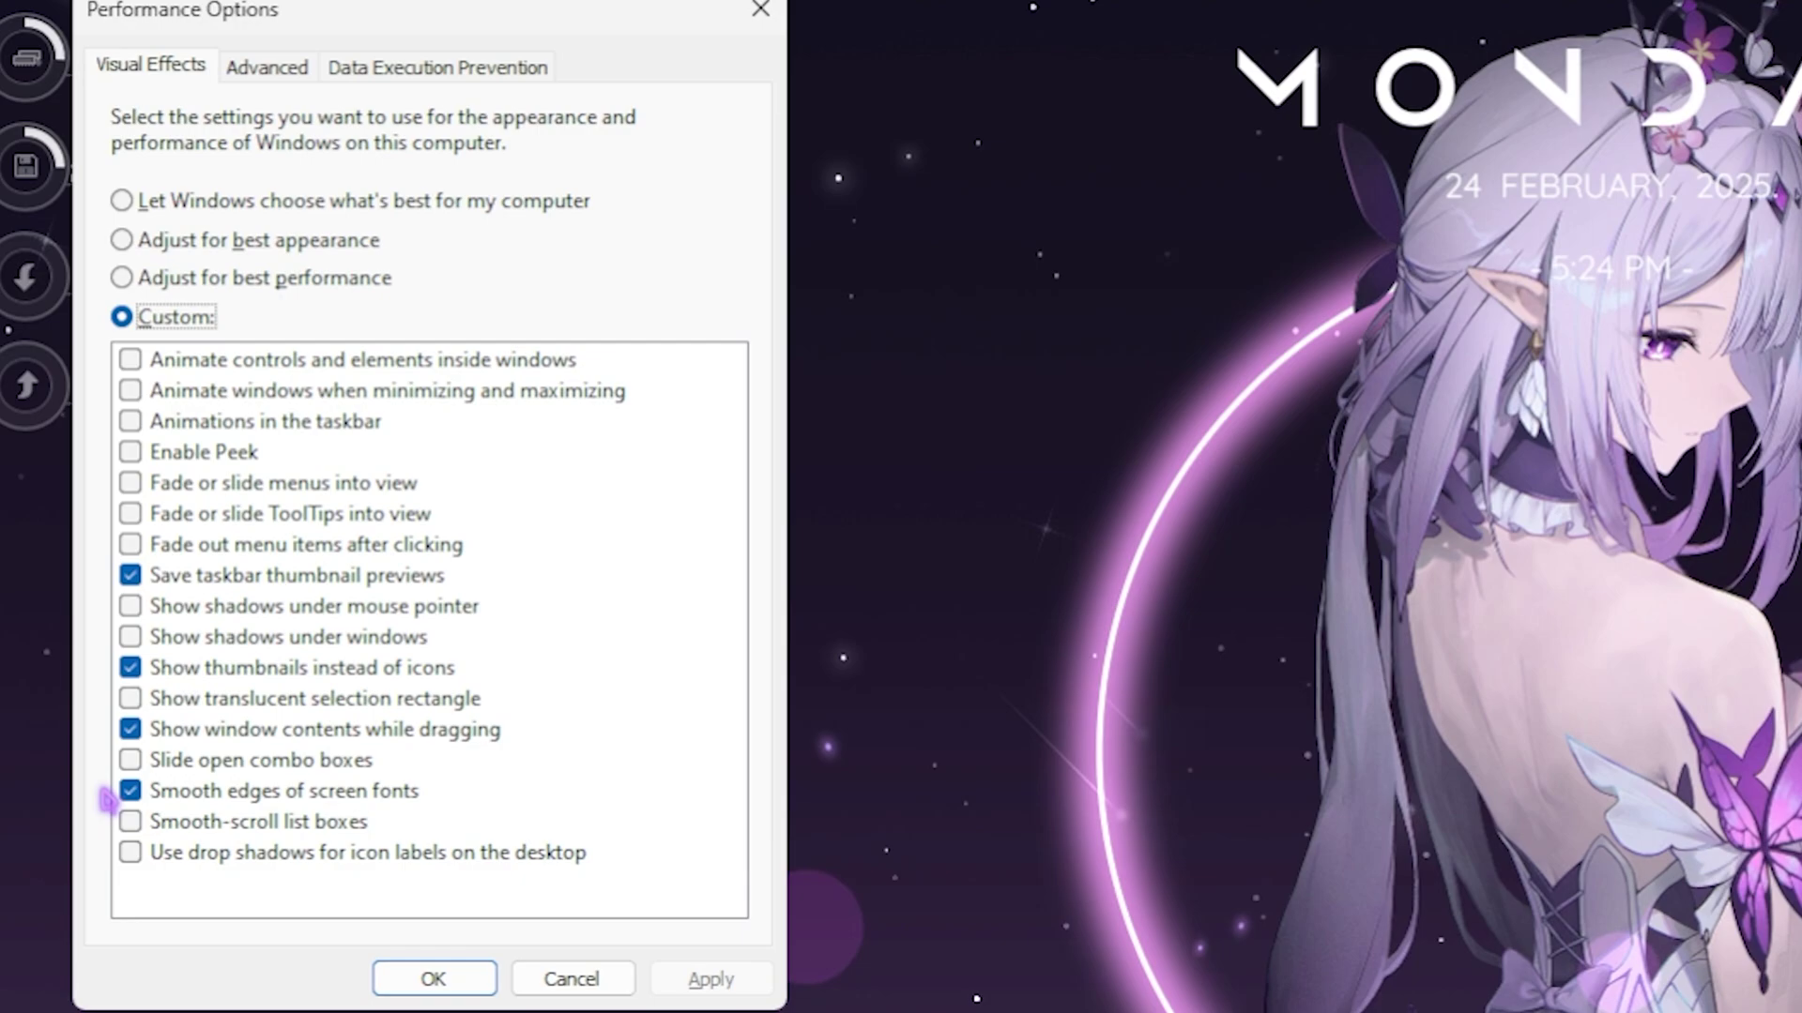
Open the virtual memory settings and, with automatic paging file management off, set the C: drive's custom initial size to 1361 MB
click(286, 76)
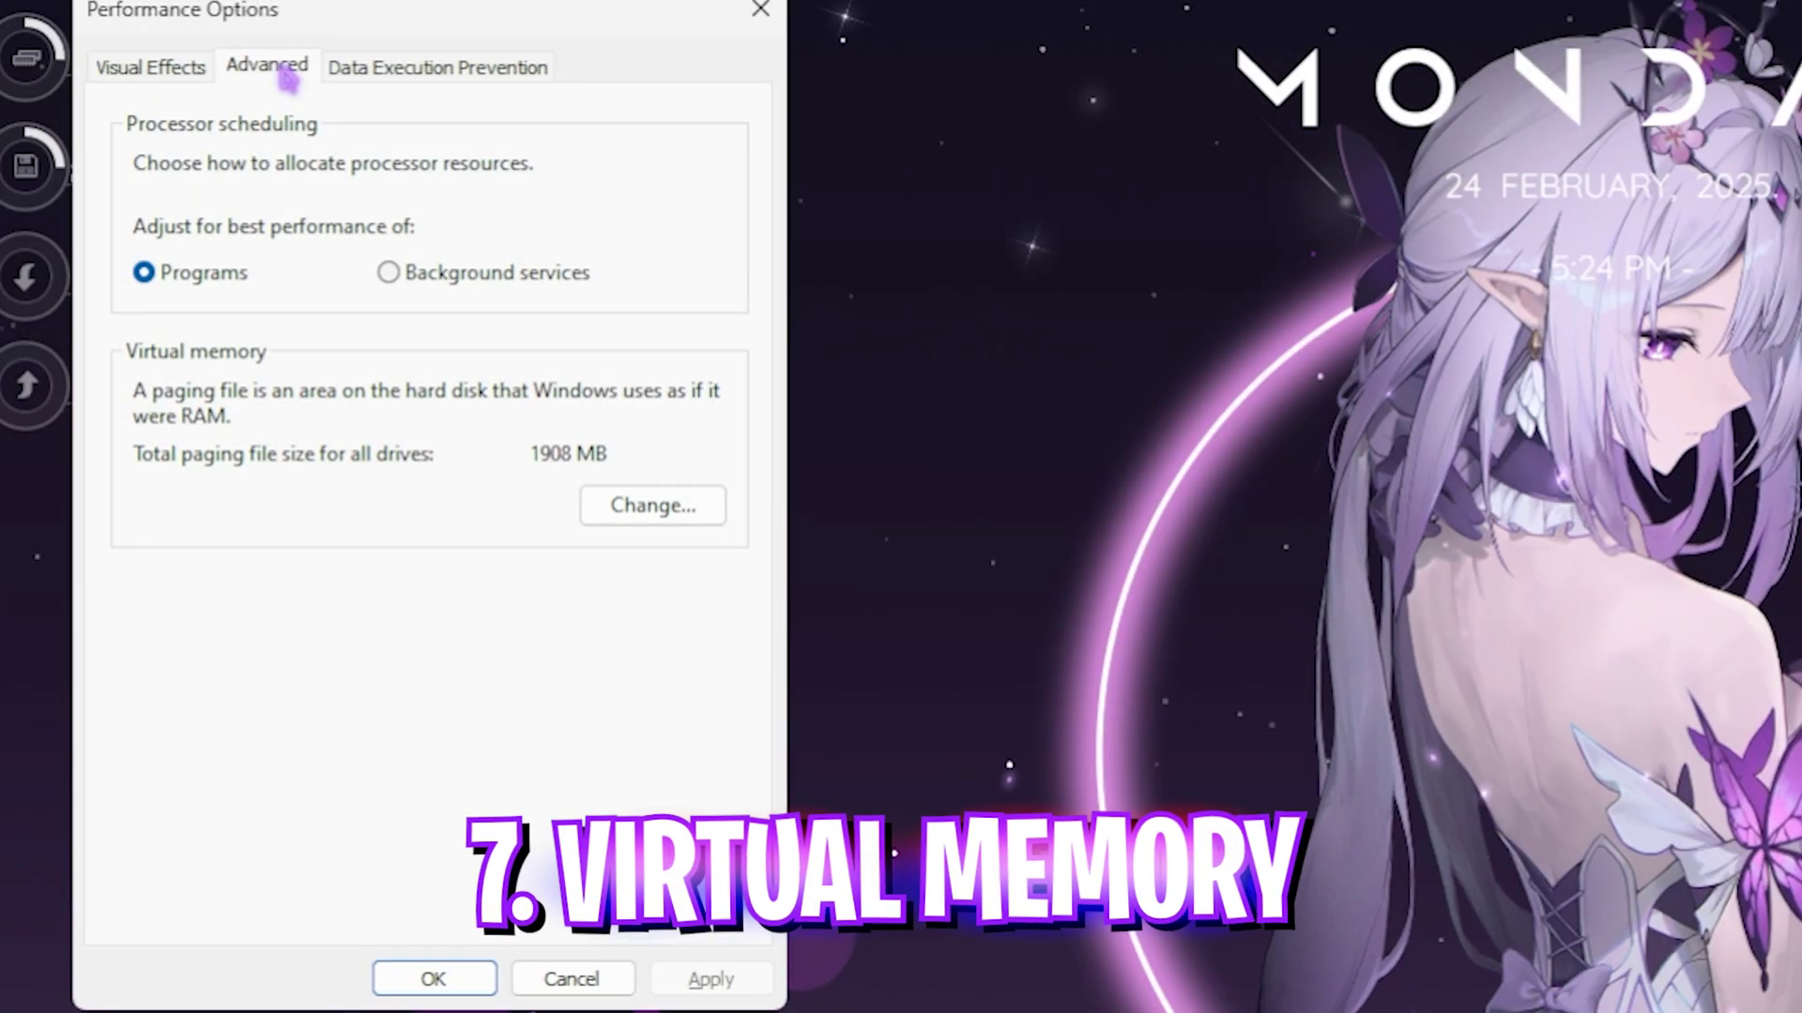
click(657, 512)
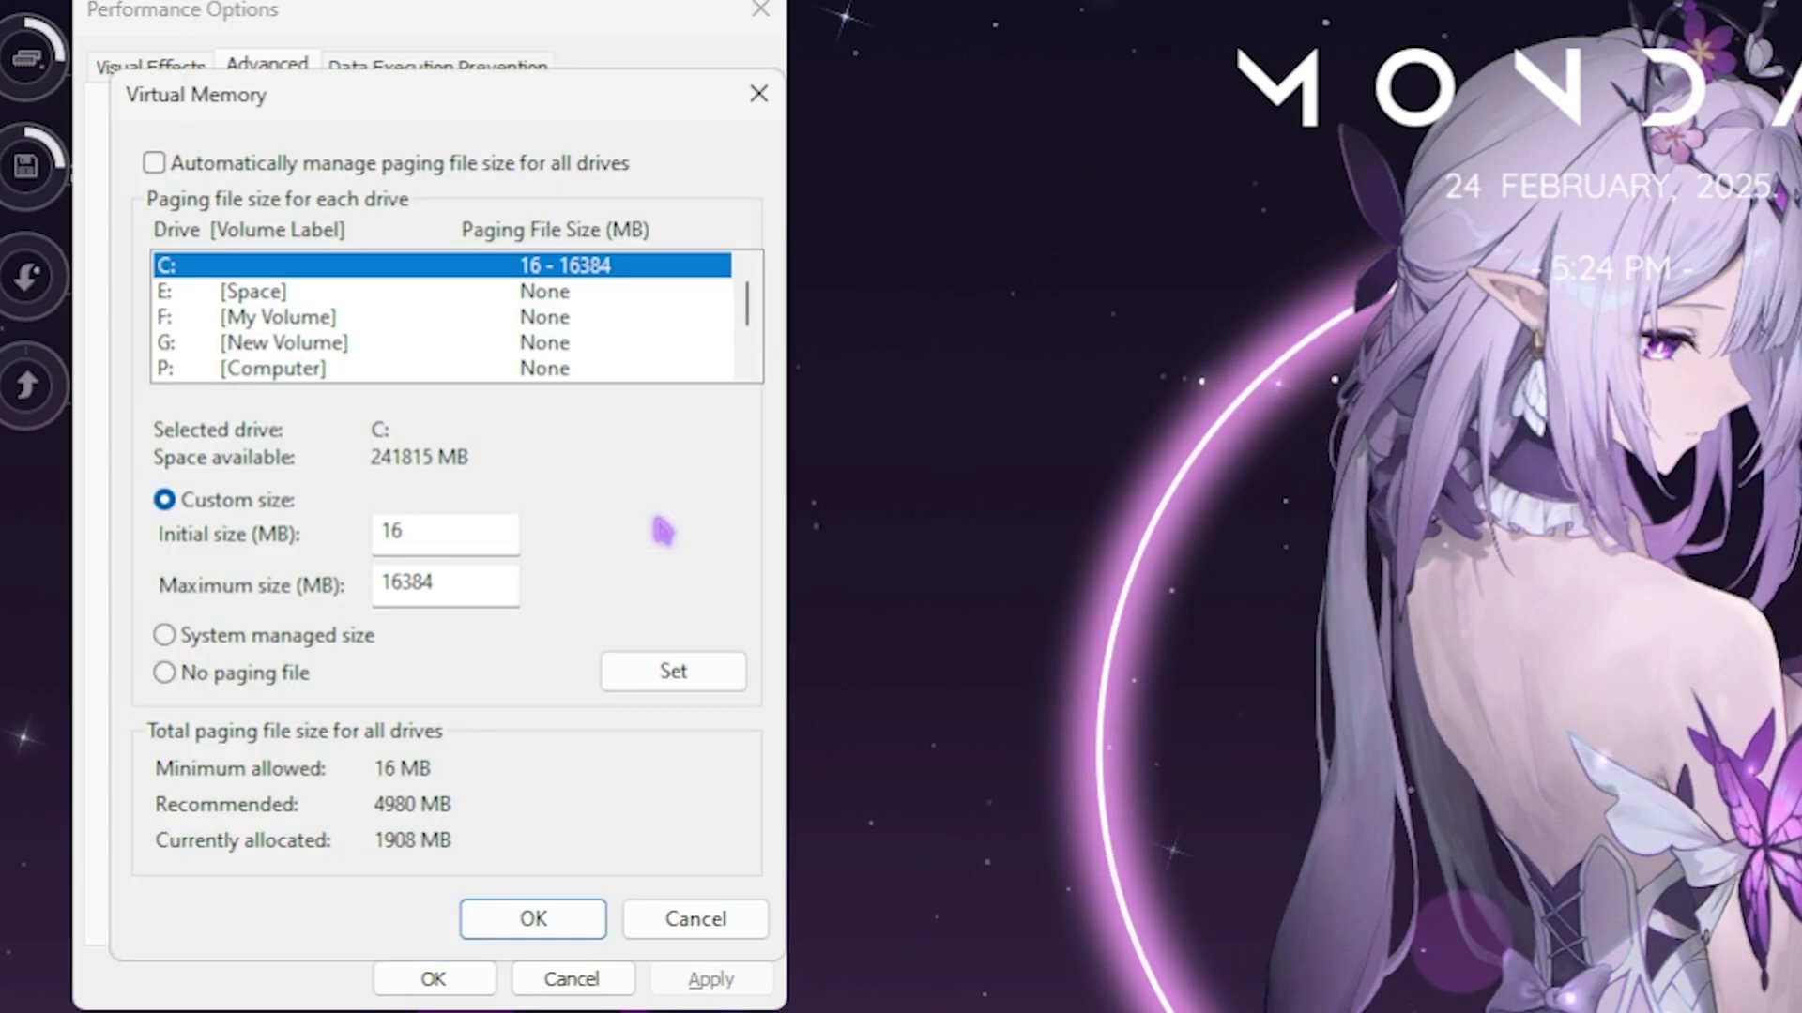
click(154, 163)
click(154, 164)
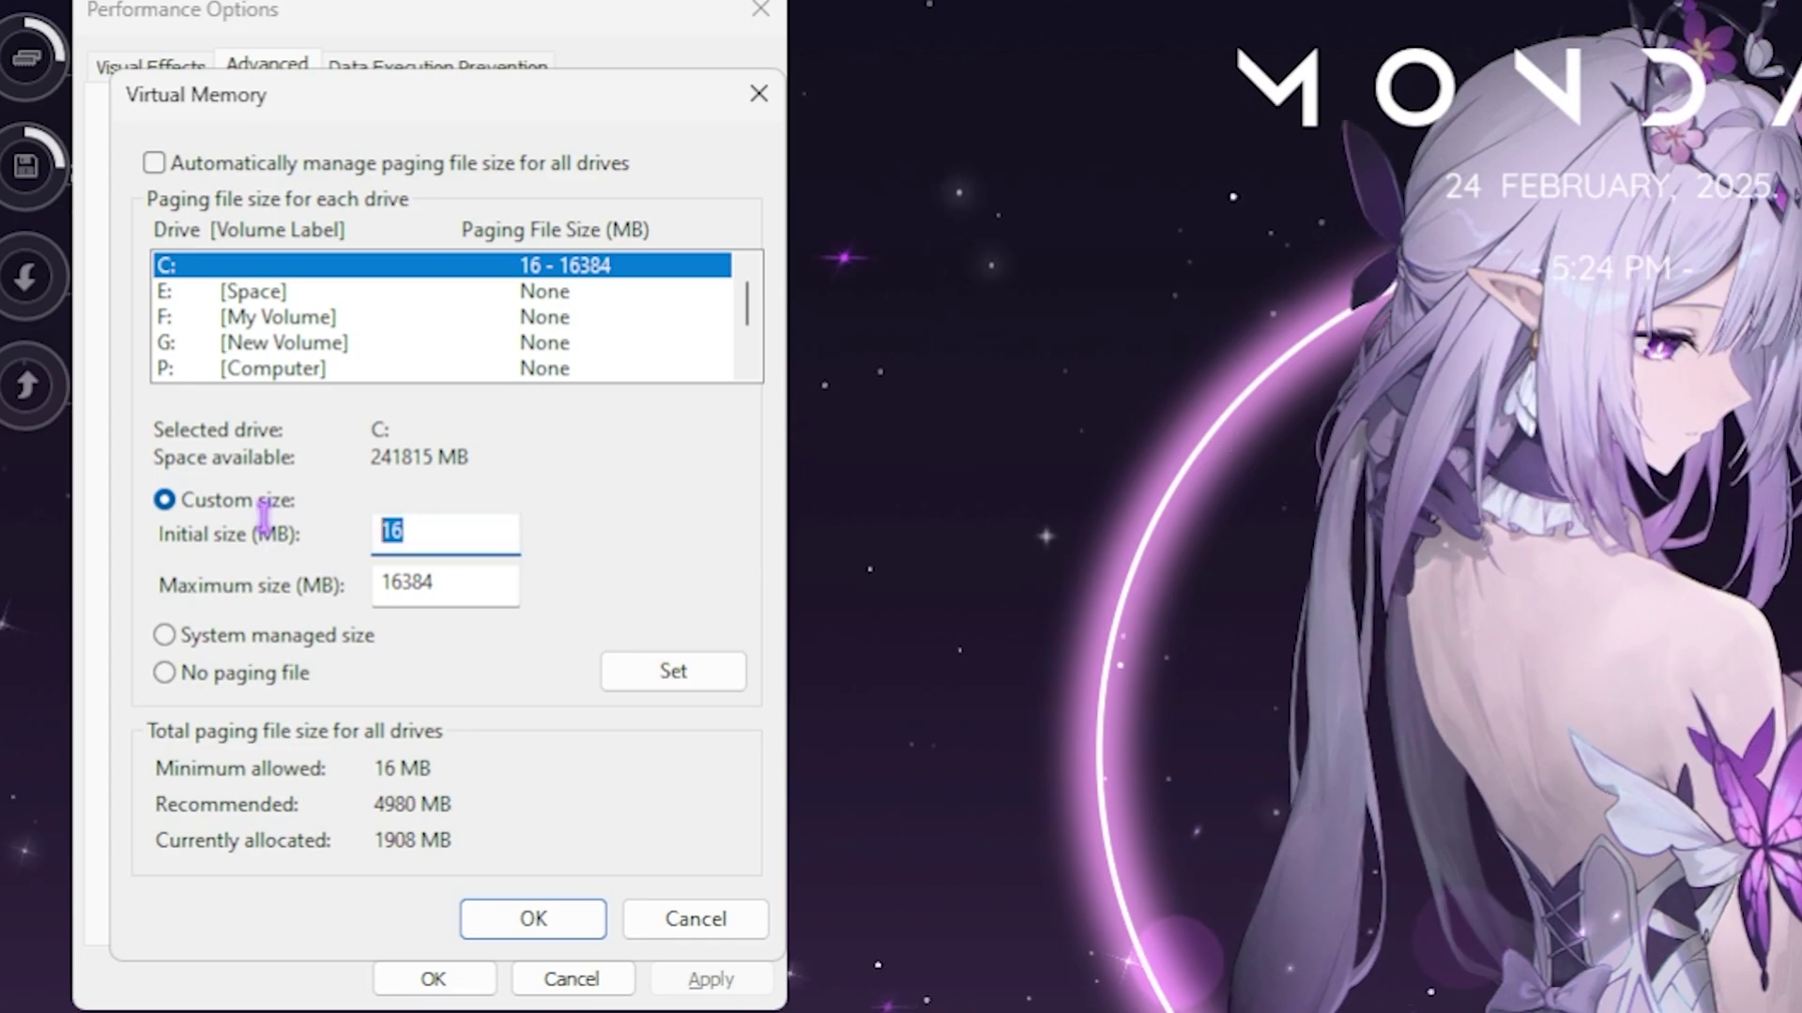
text(1361)
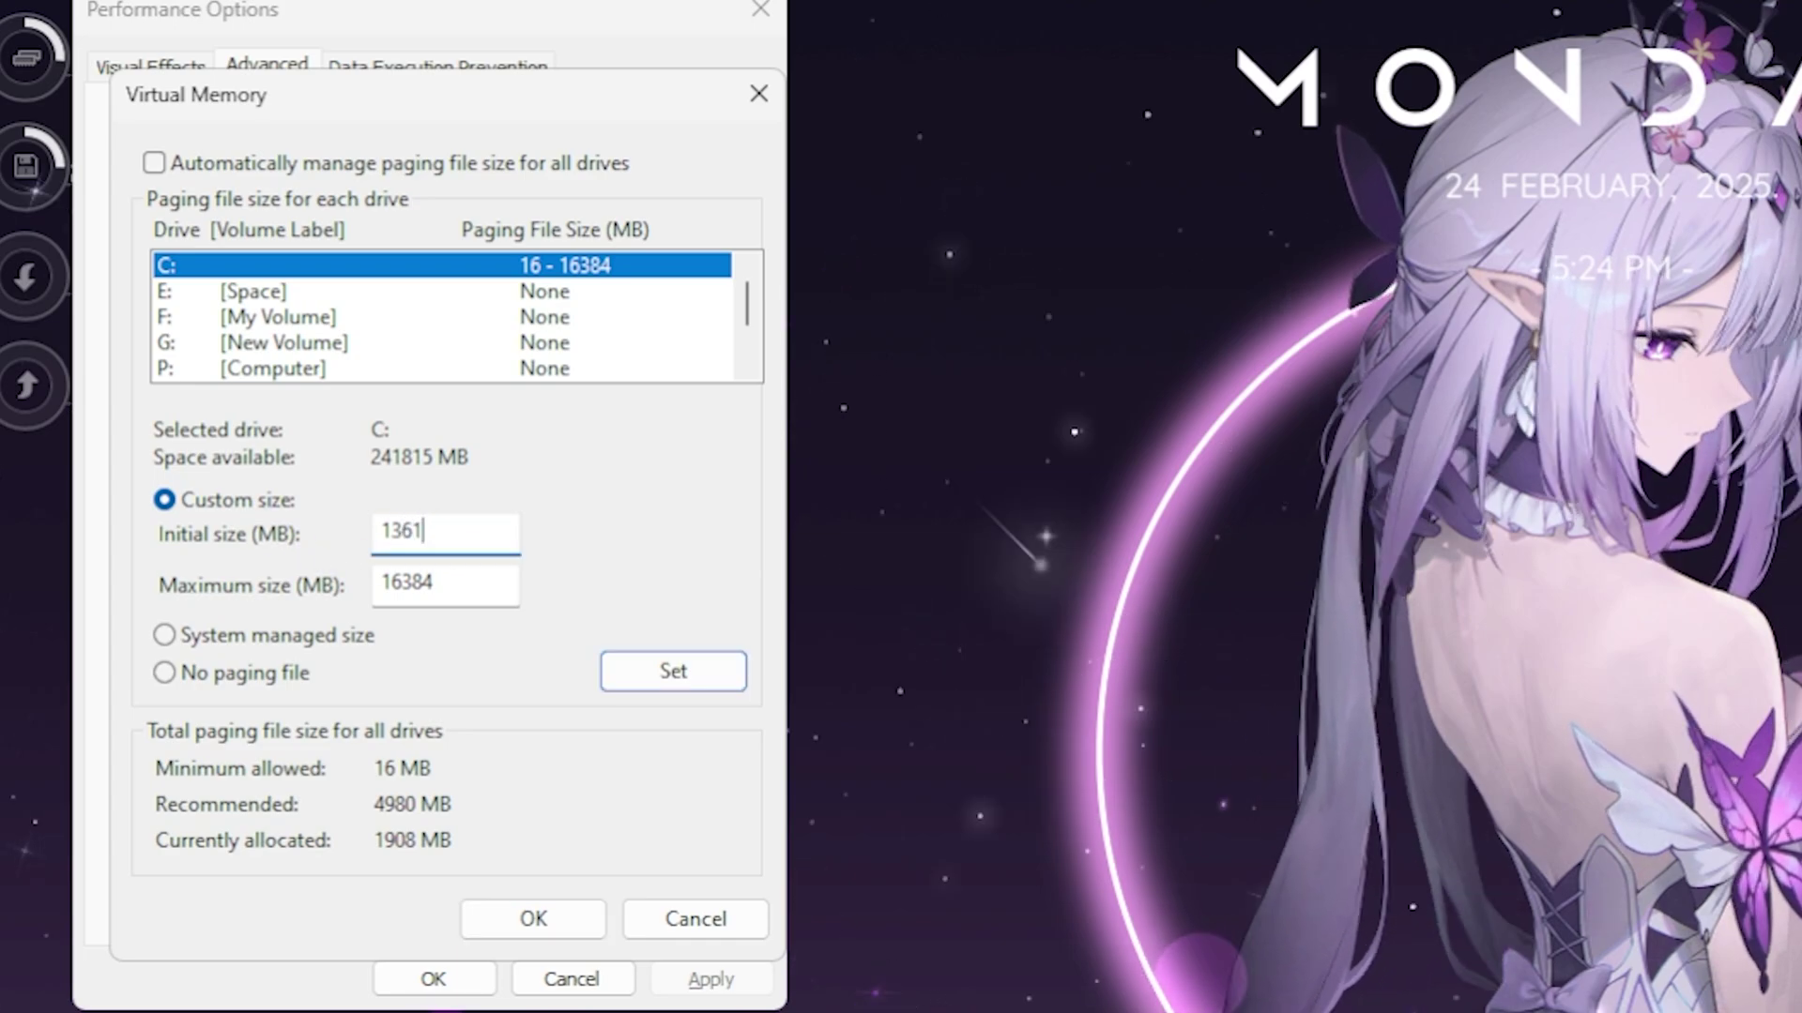
Open Calculator, compute 32 × 1024 and divide the result by 2 to work out the maximum paging size, and close it
key(super)
text(calculator)
click(1217, 741)
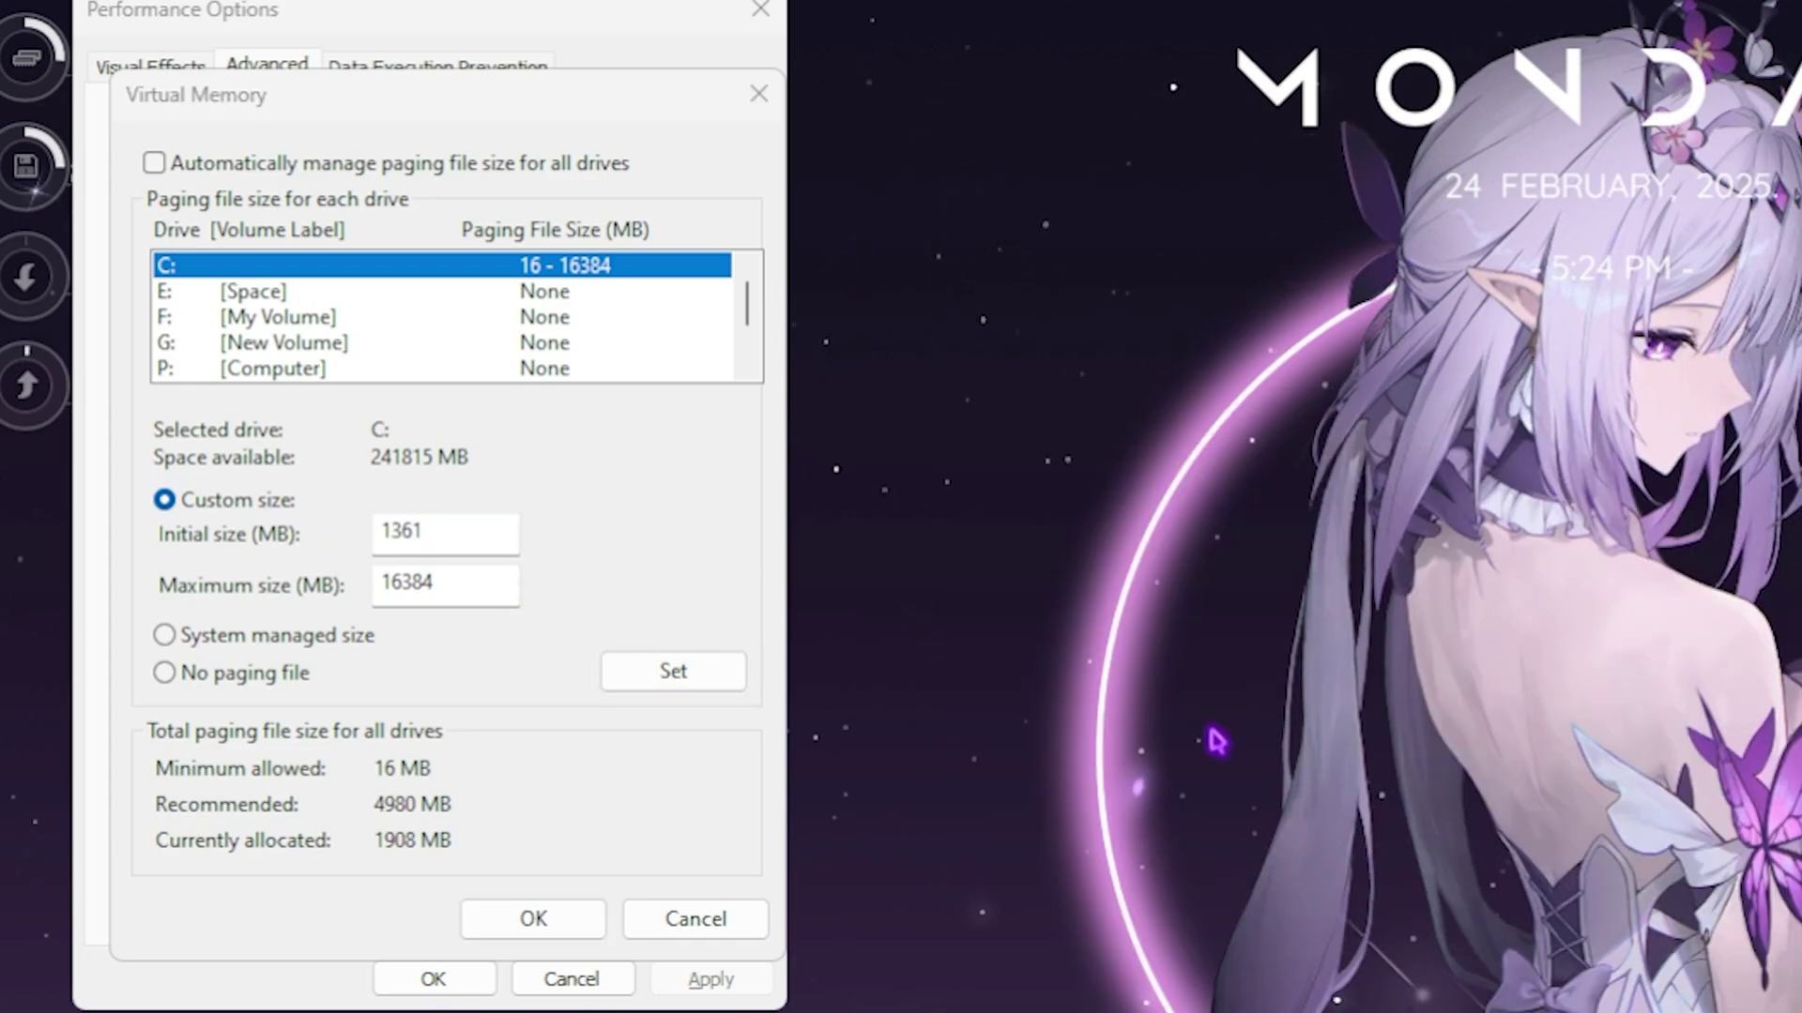
text(32)
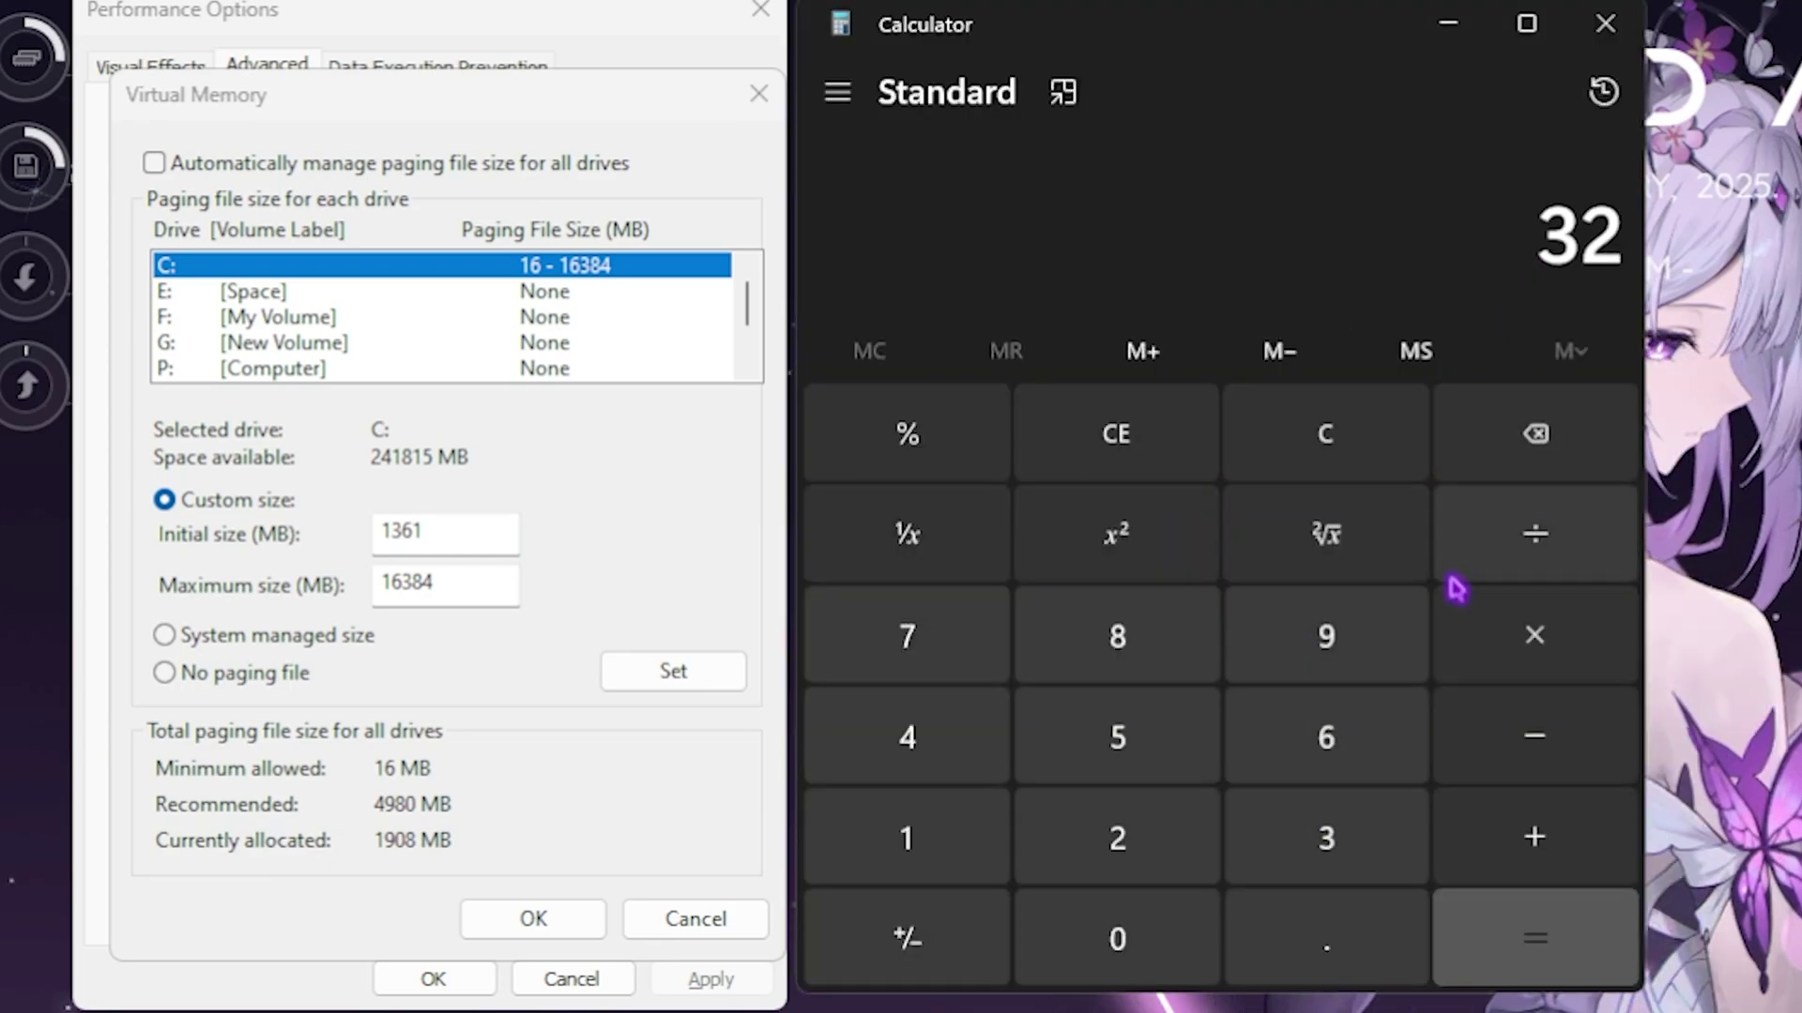
text(*1024 =)
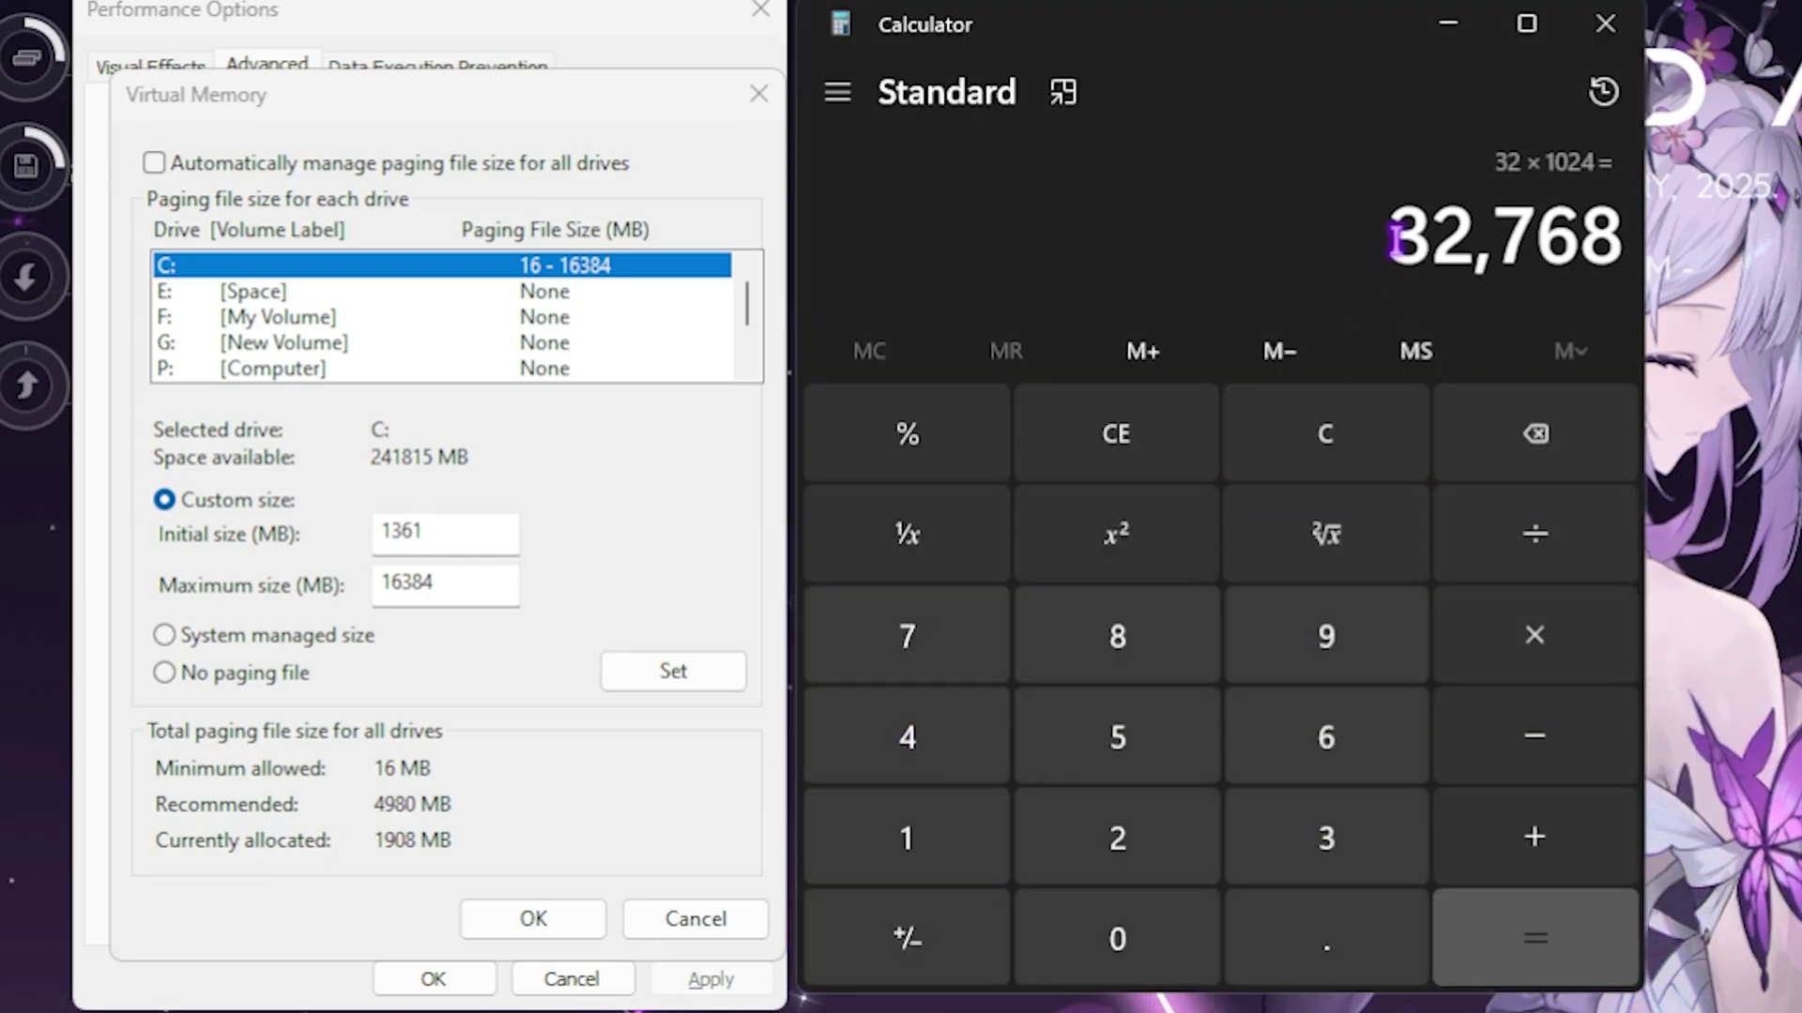
click(1516, 560)
text(2)
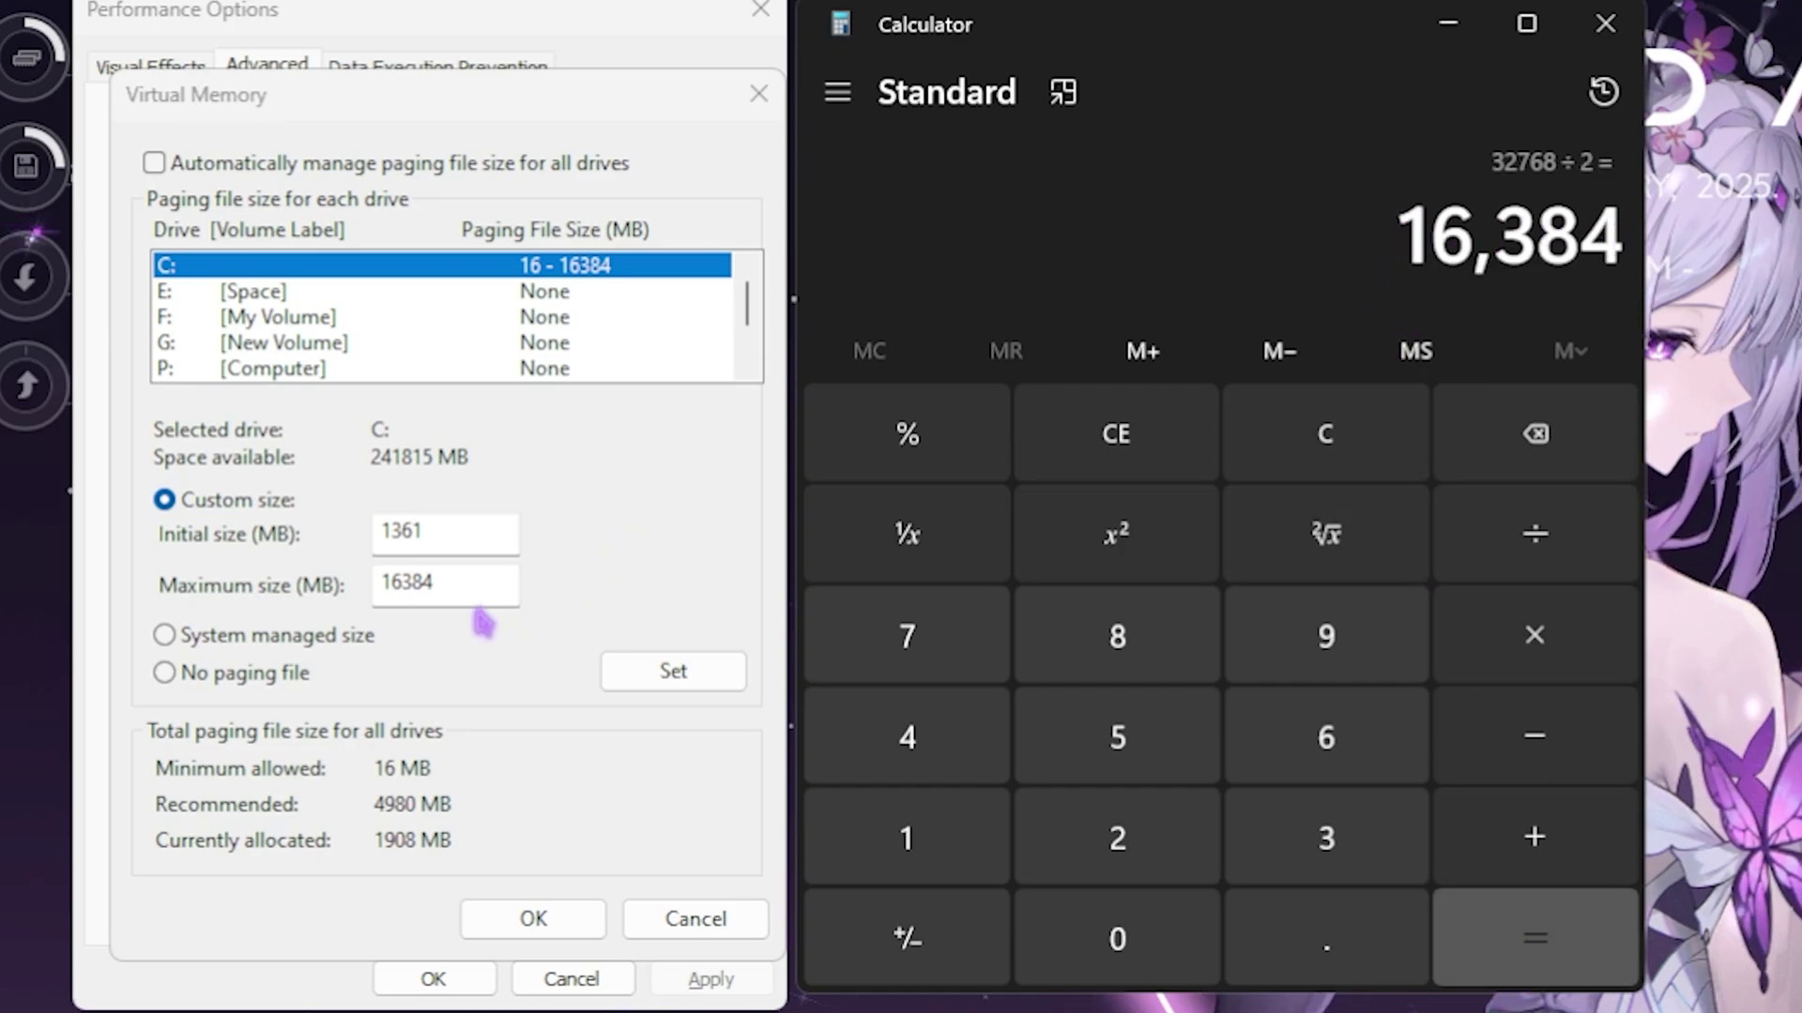
click(1604, 27)
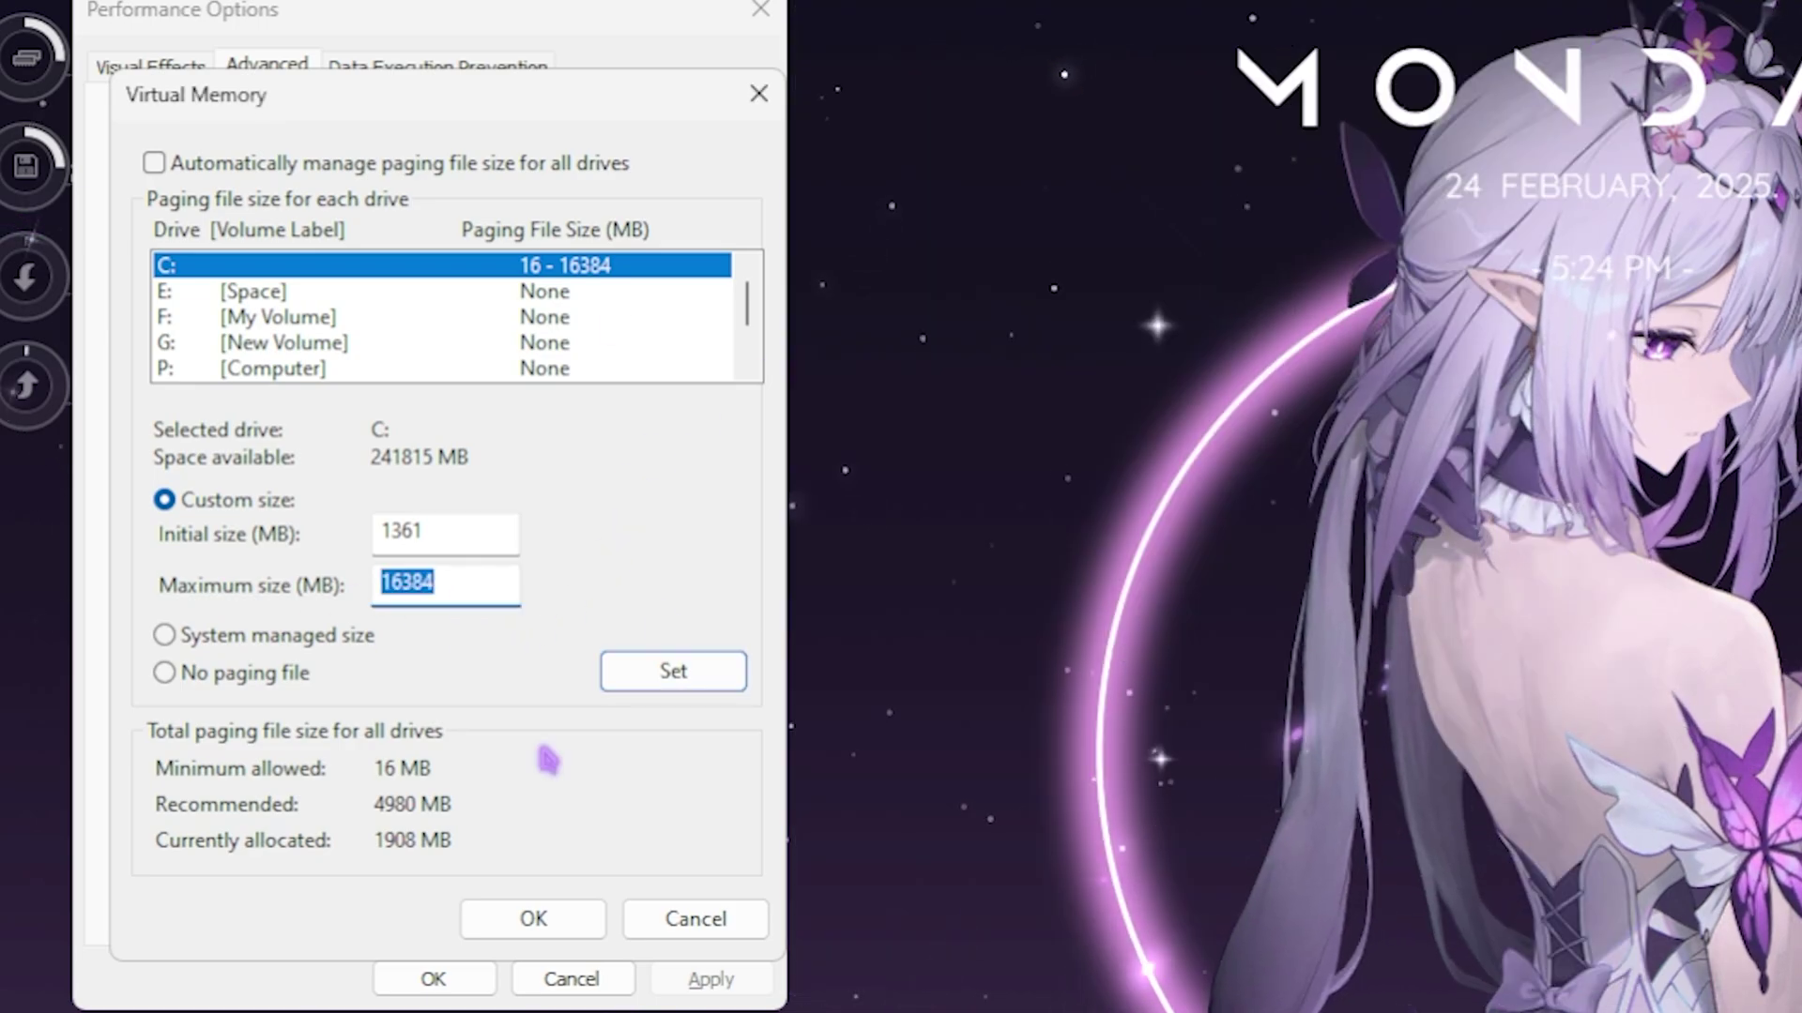
Apply the custom paging file size with a 16384 MB maximum to drive C:, and close Performance Options
click(660, 679)
click(528, 917)
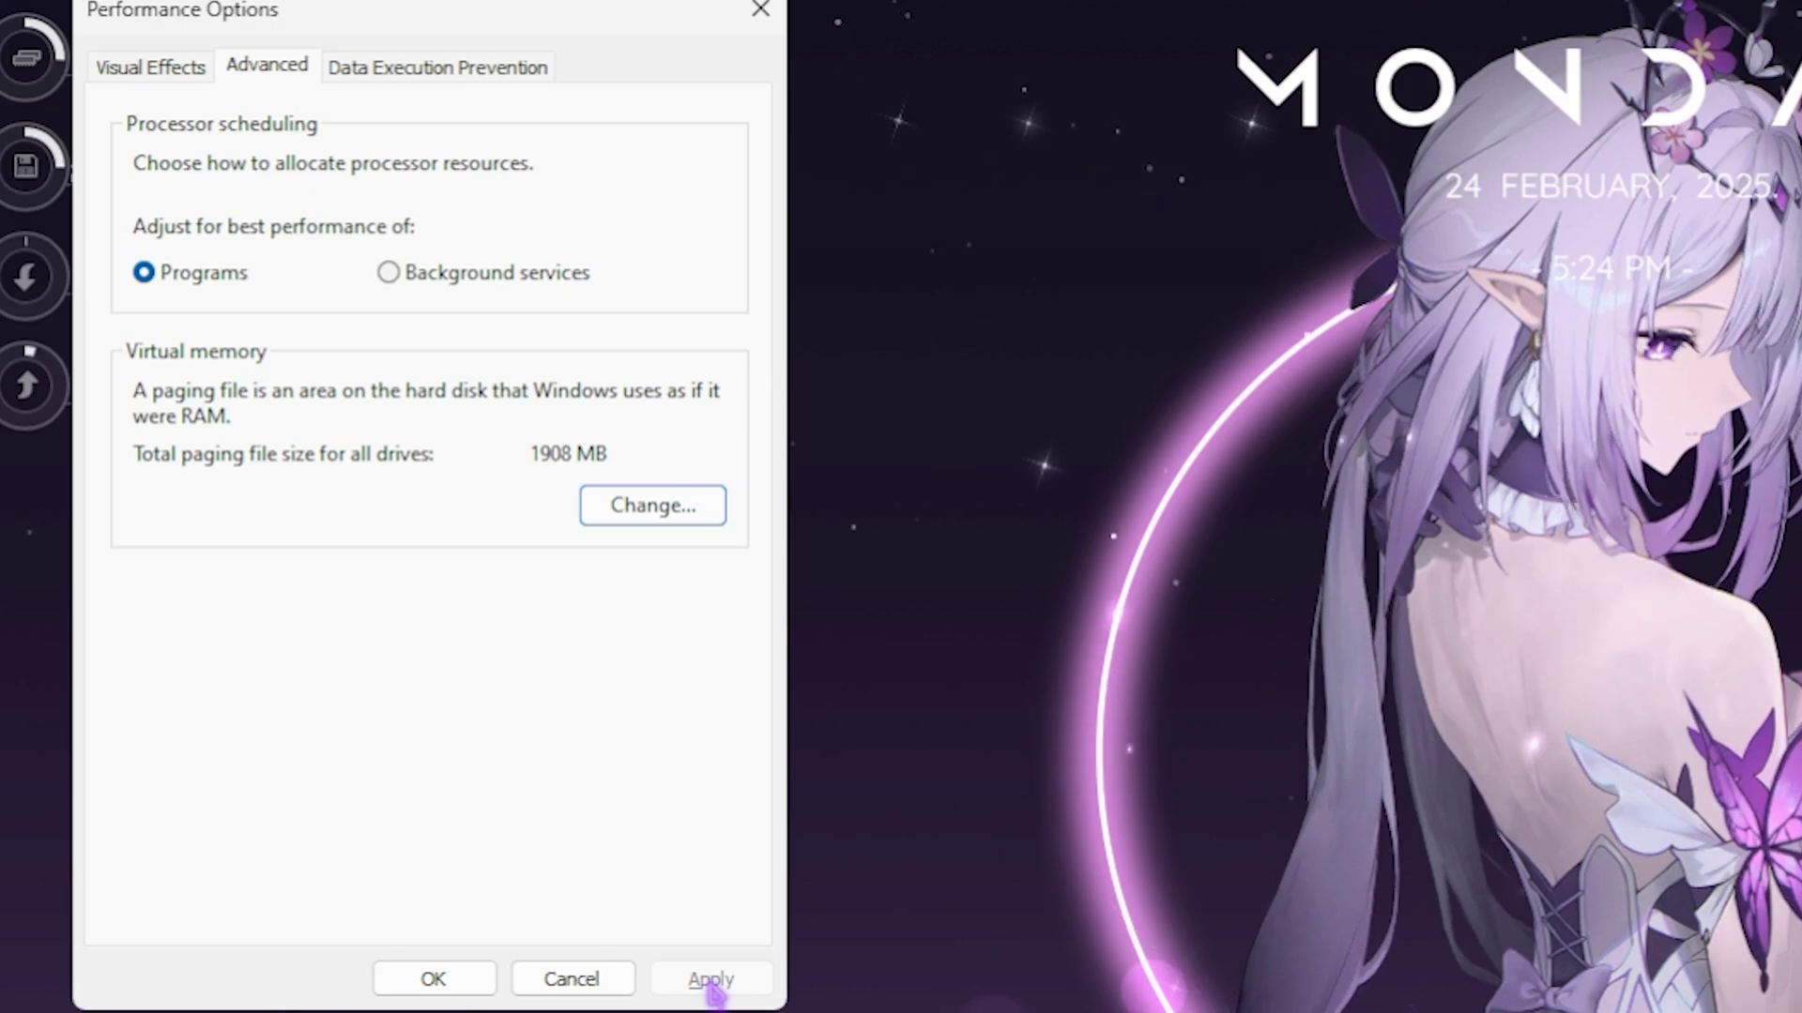
click(760, 11)
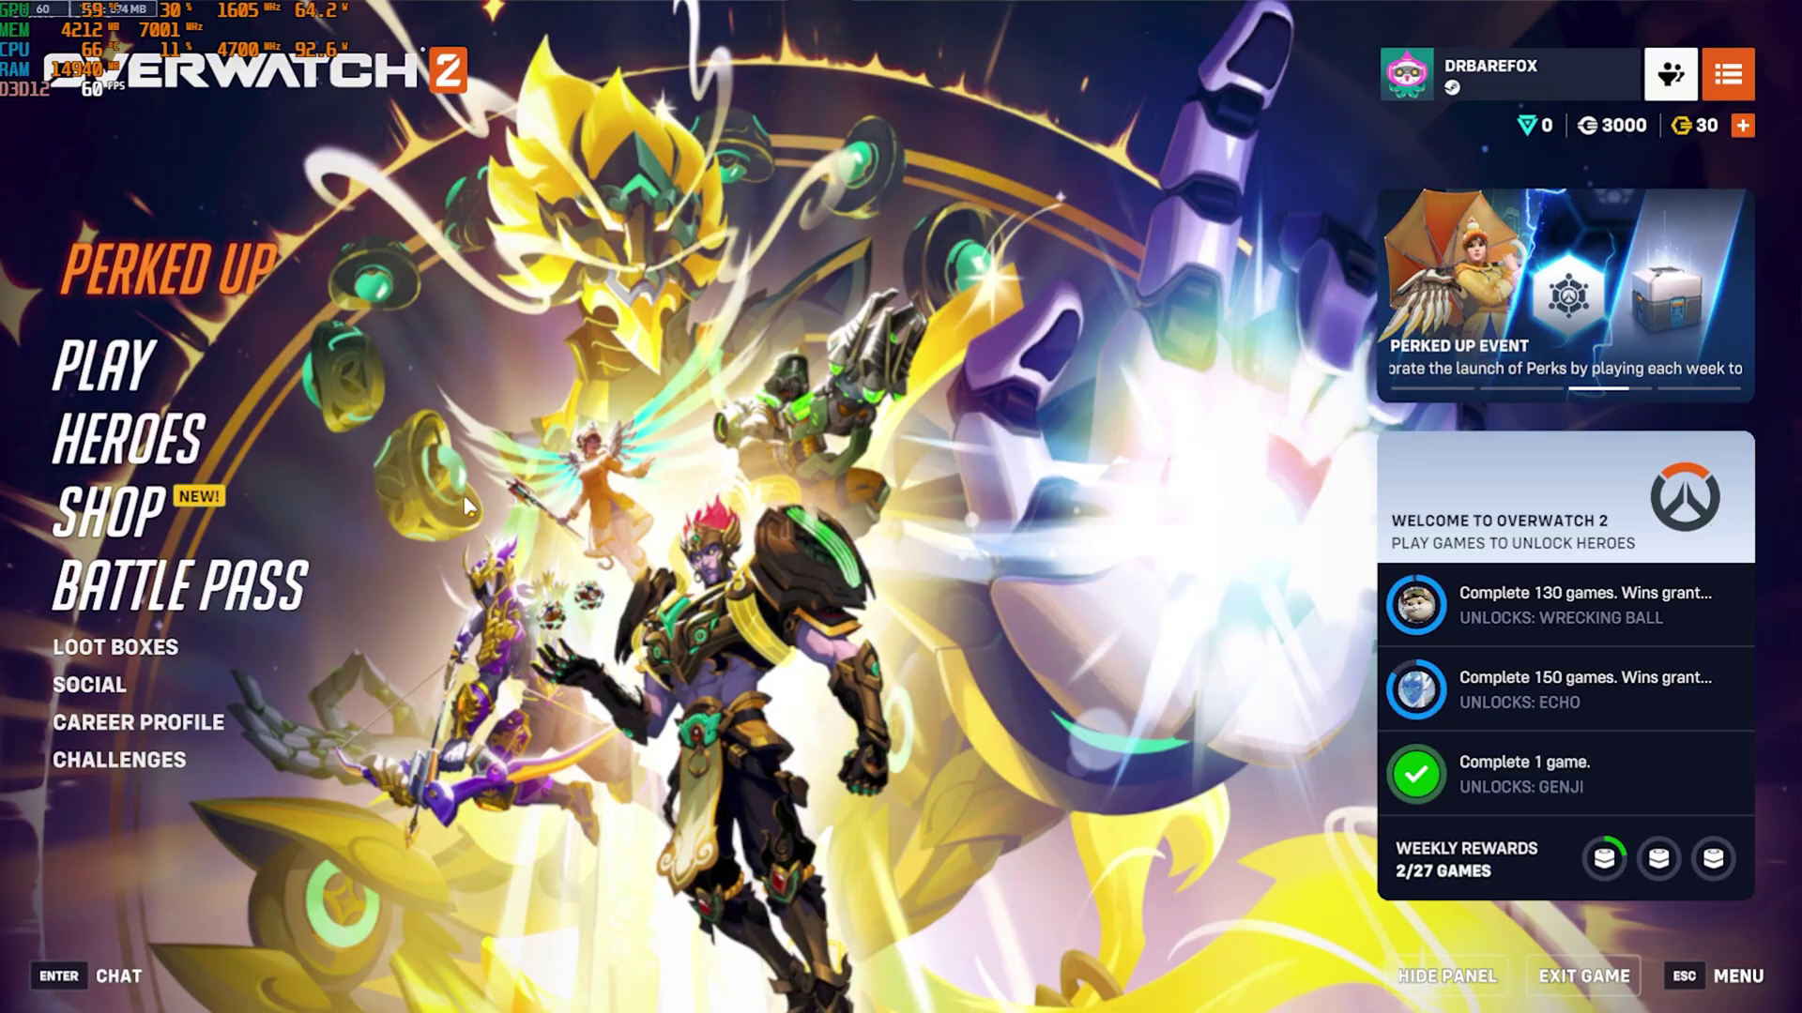
In Overwatch 2, open the video options and choose DirectX 12 (Beta) as graphics API and Borderless Windowed as display mode
key(Escape)
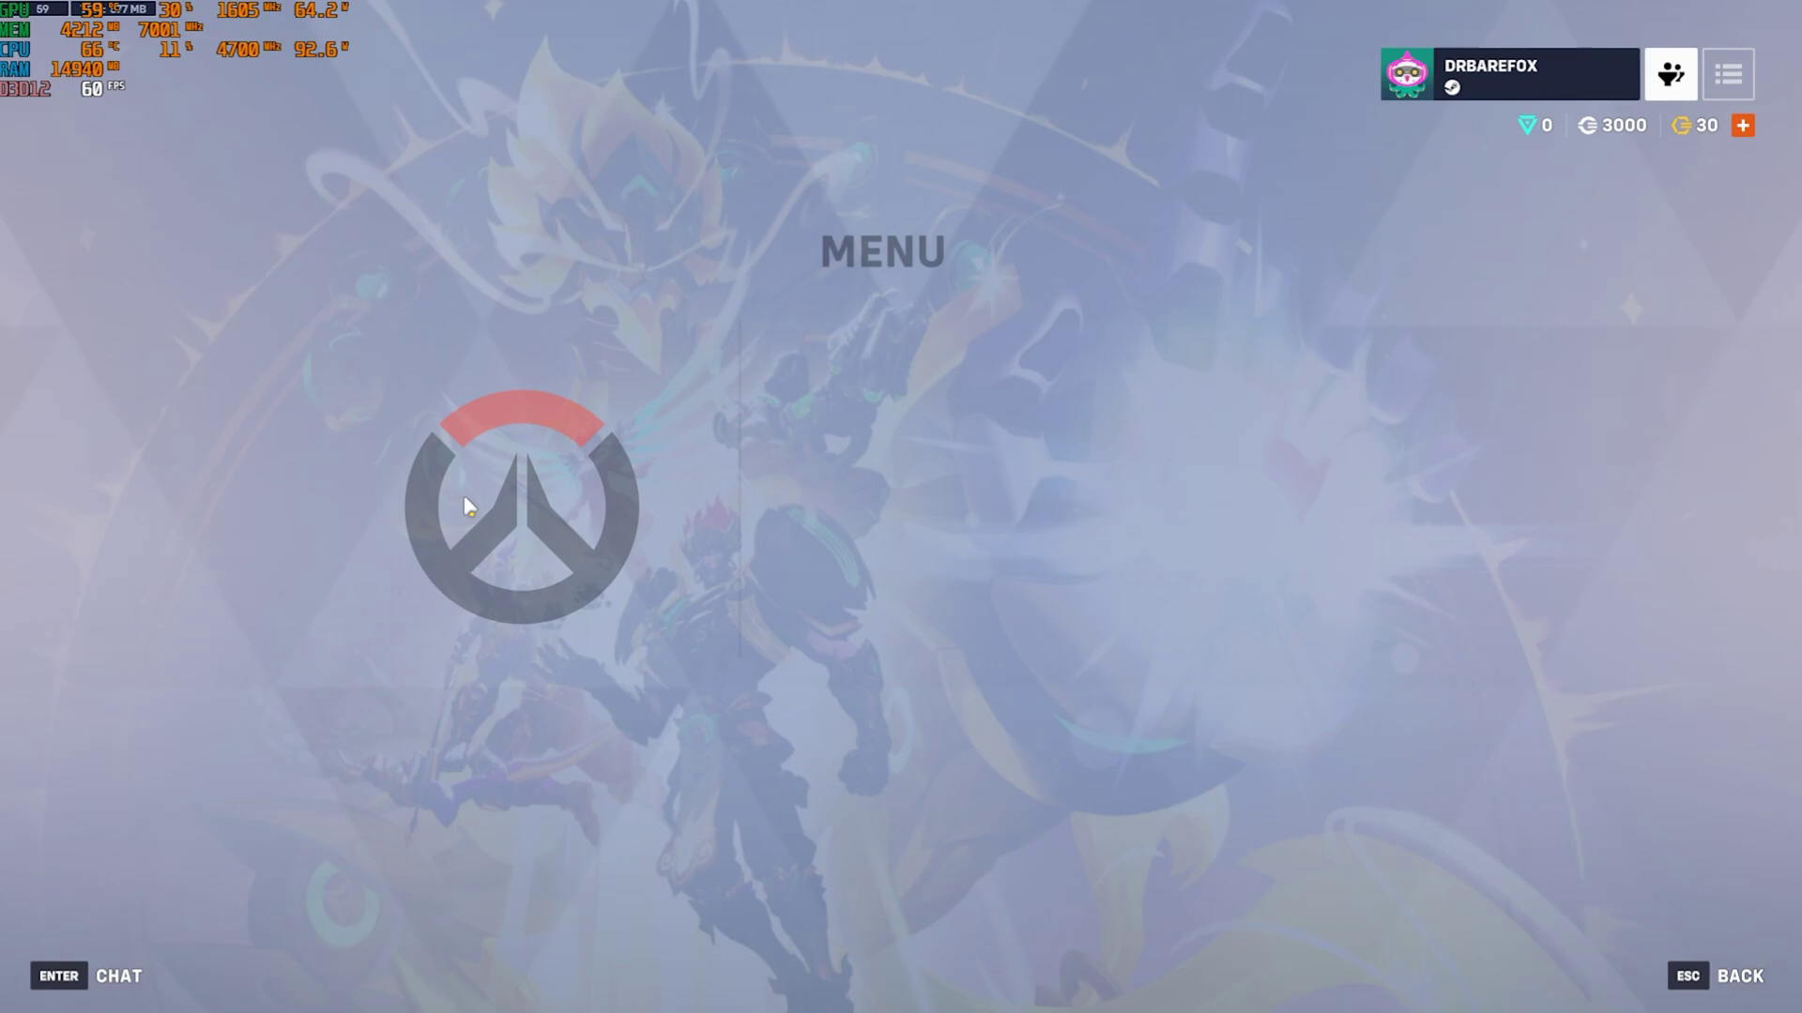
click(915, 493)
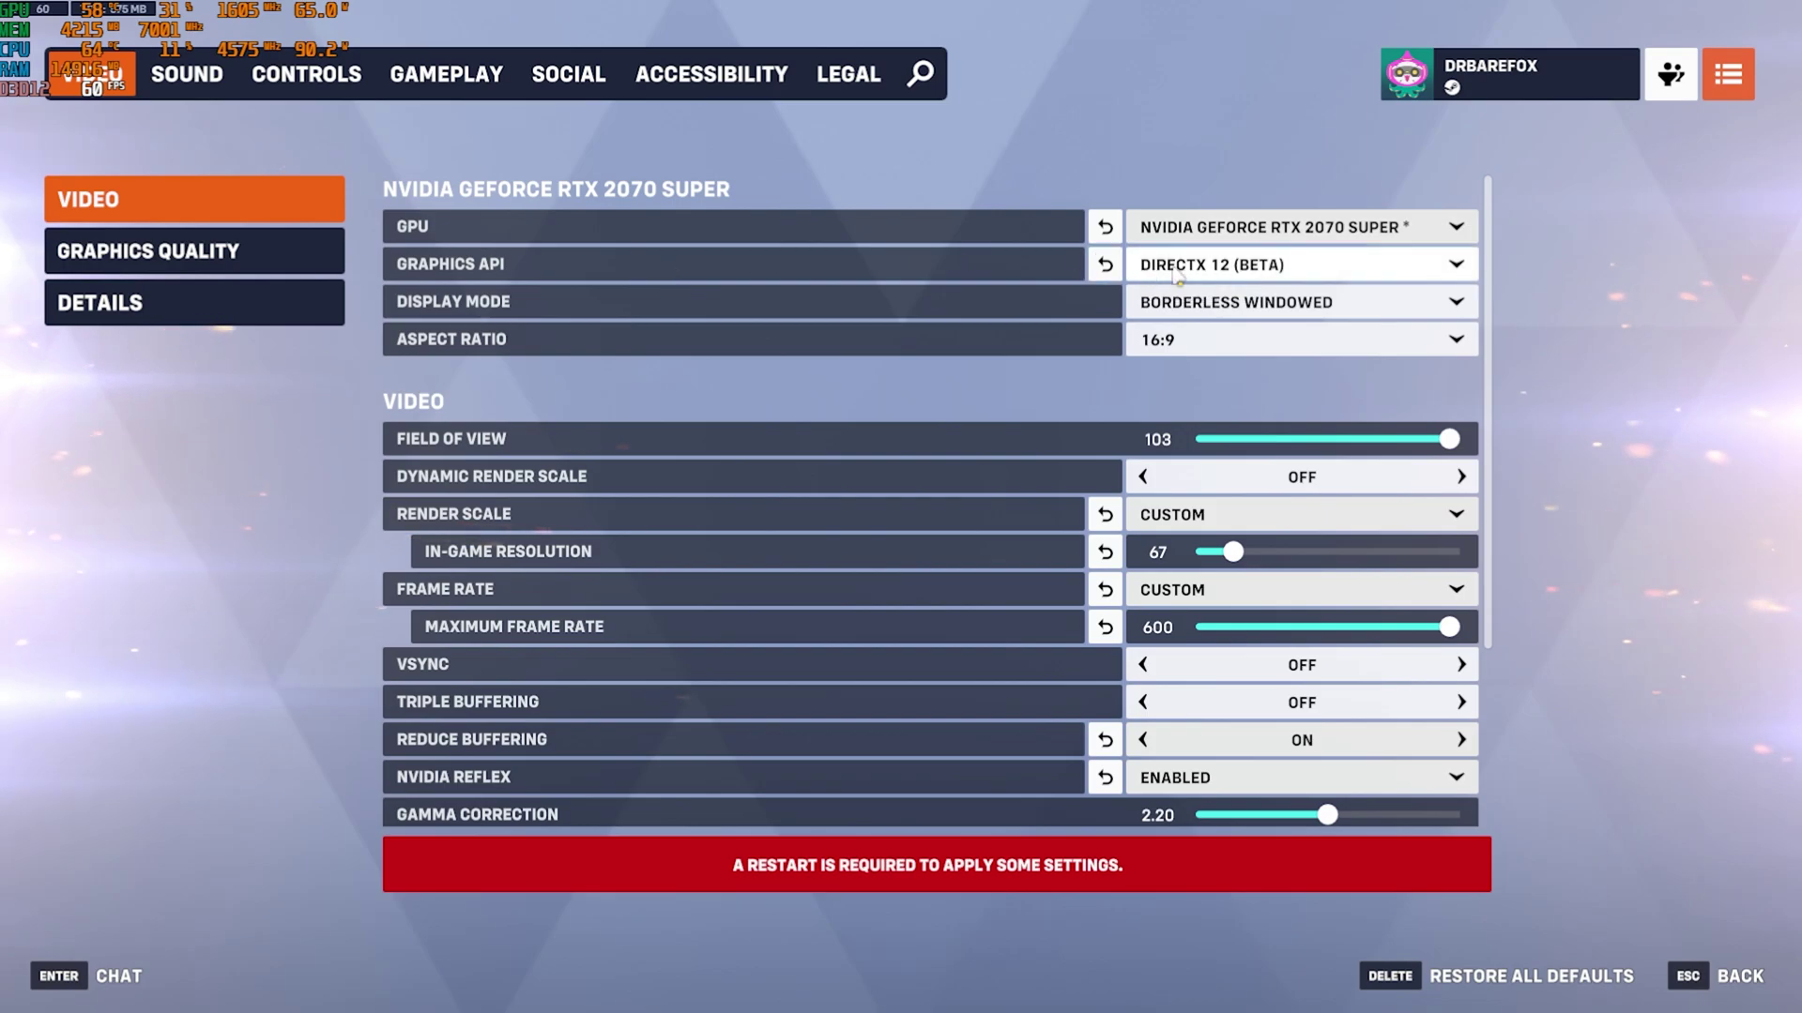
click(1225, 266)
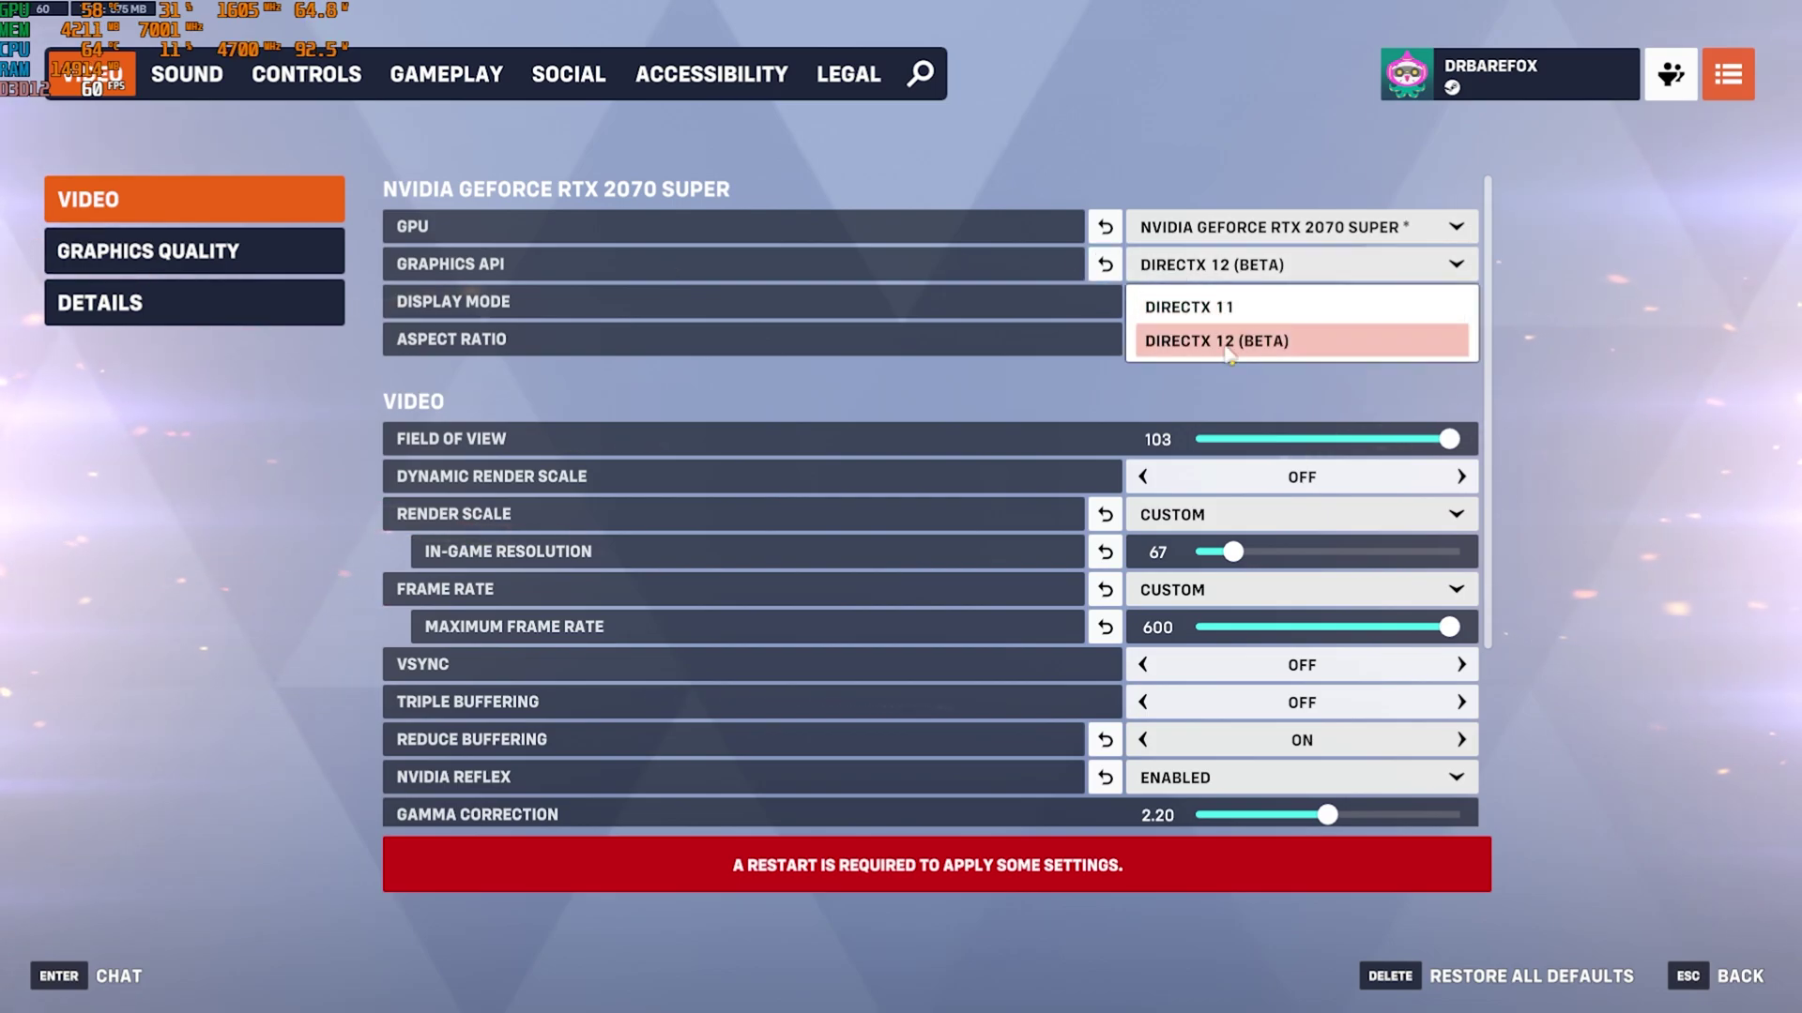
click(1225, 345)
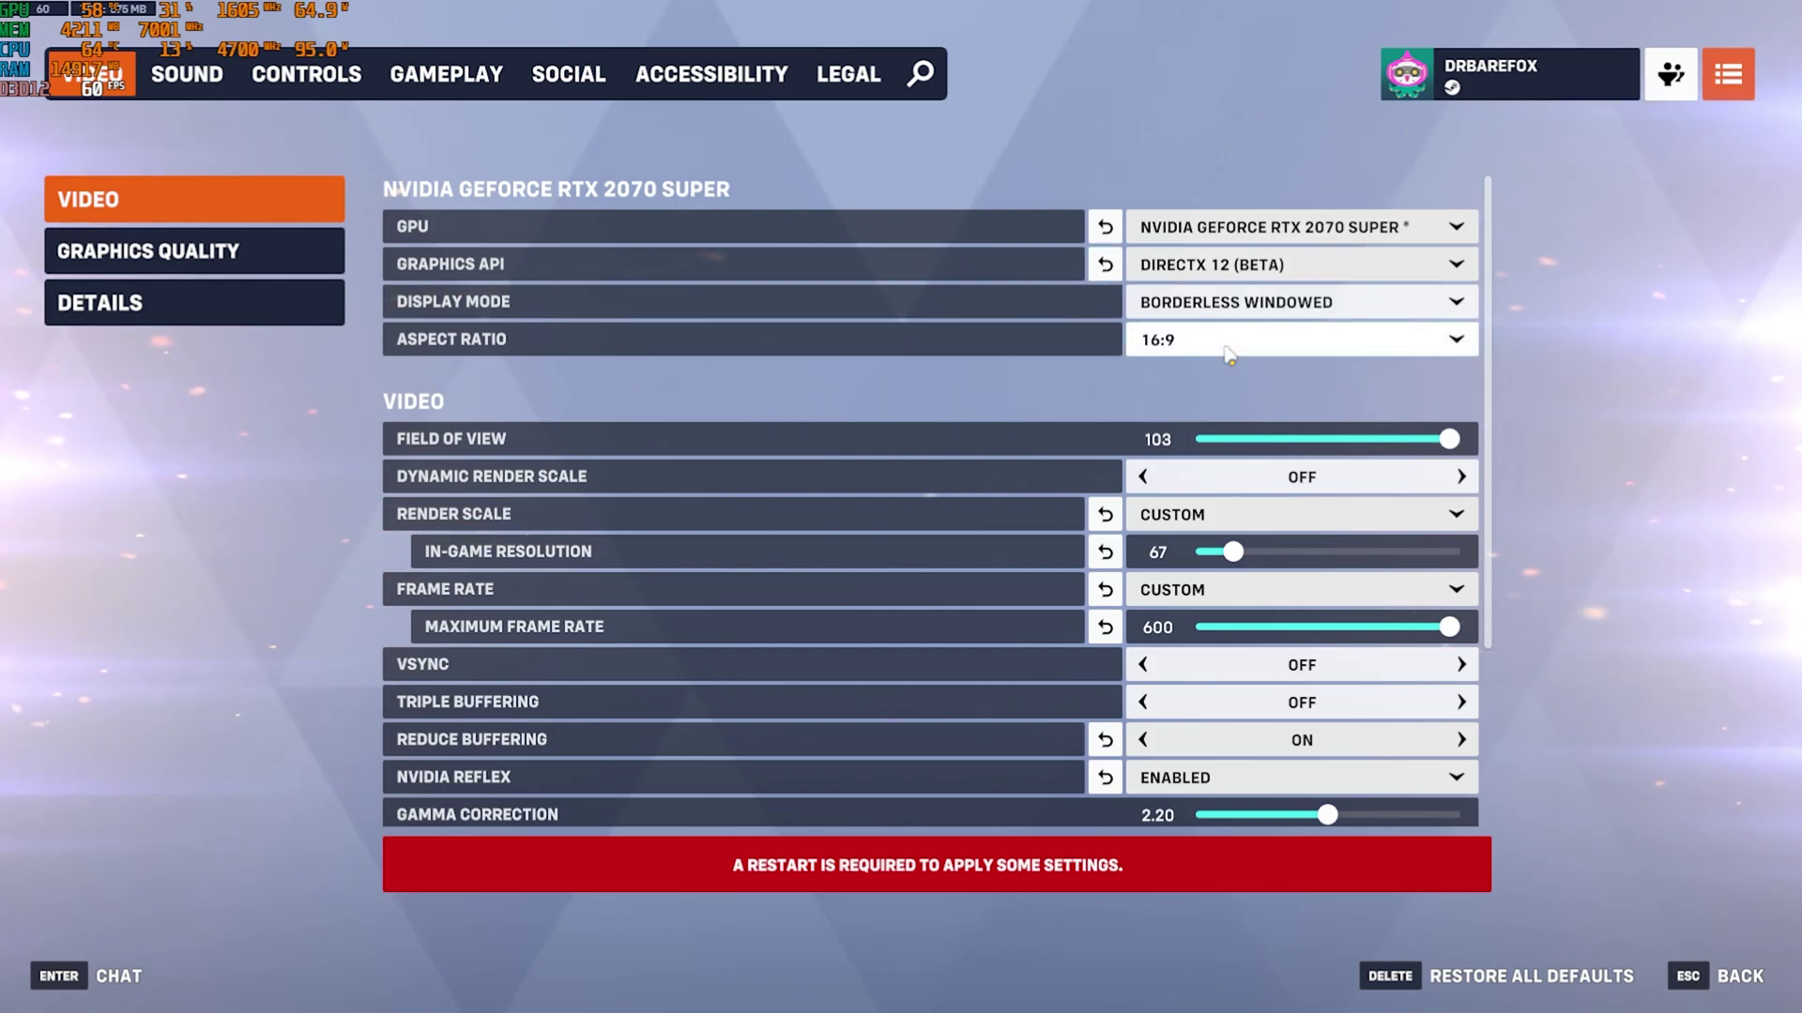
click(1209, 308)
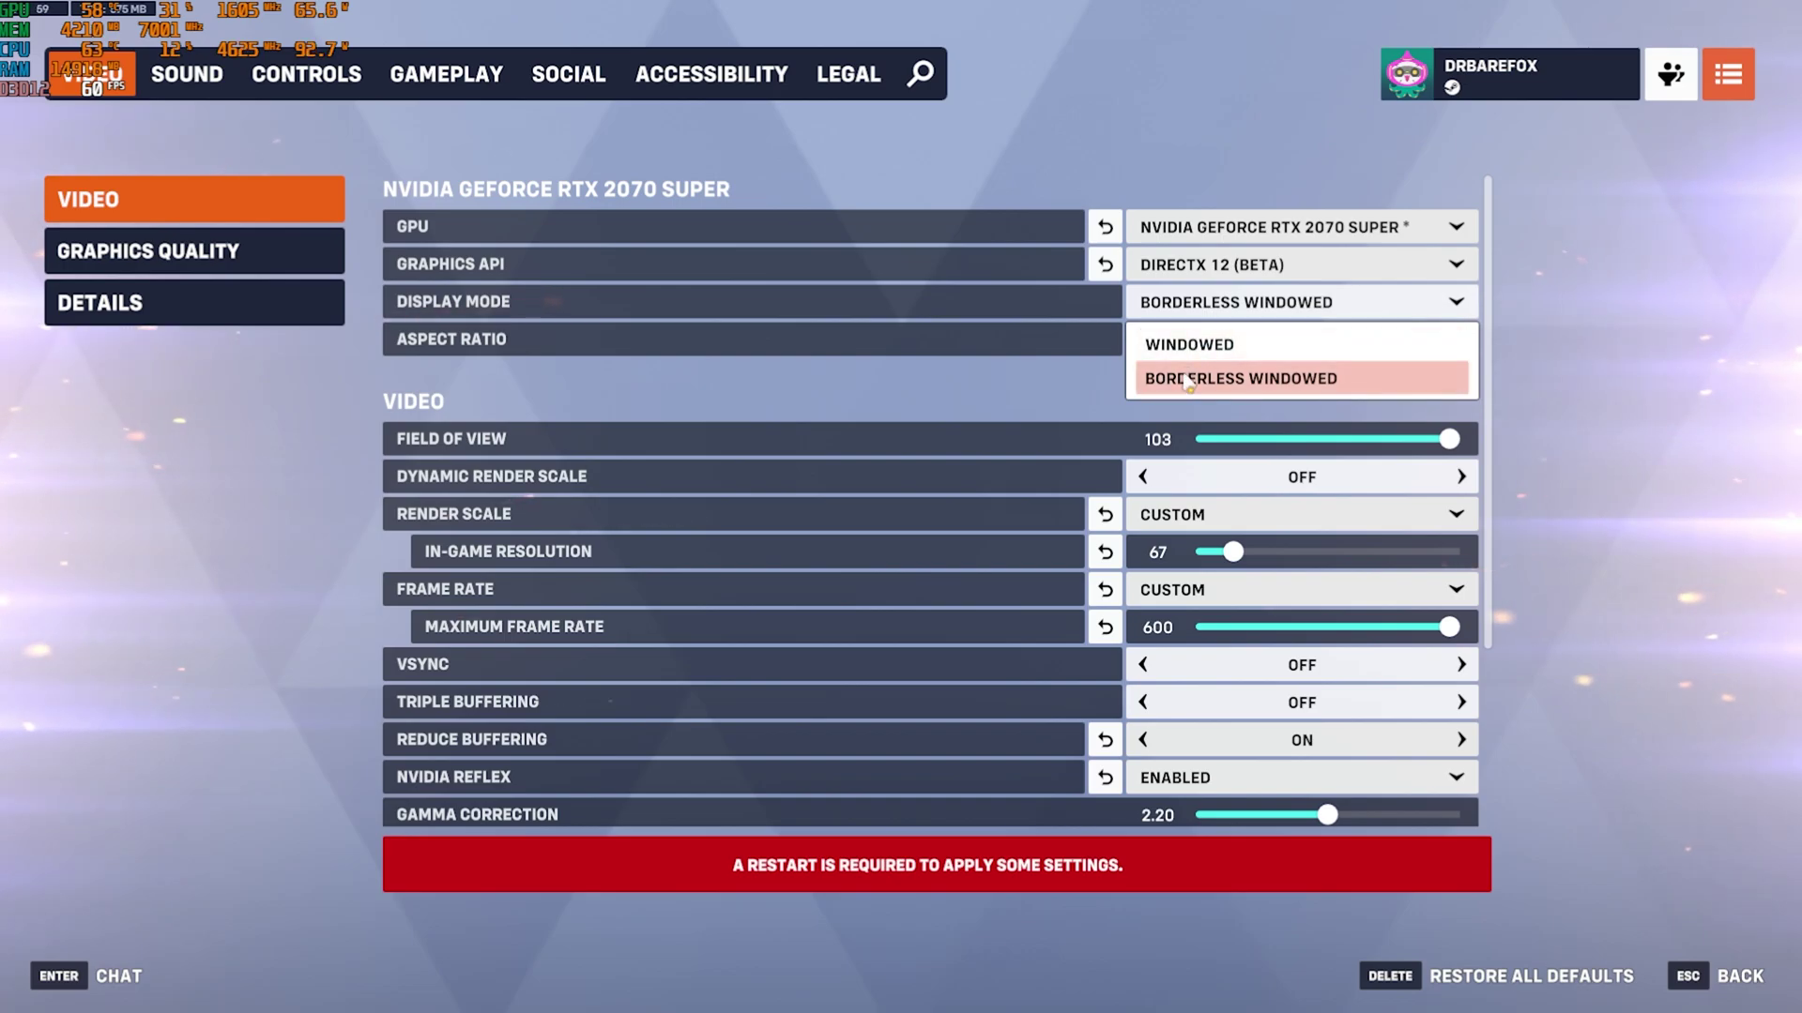
click(1153, 375)
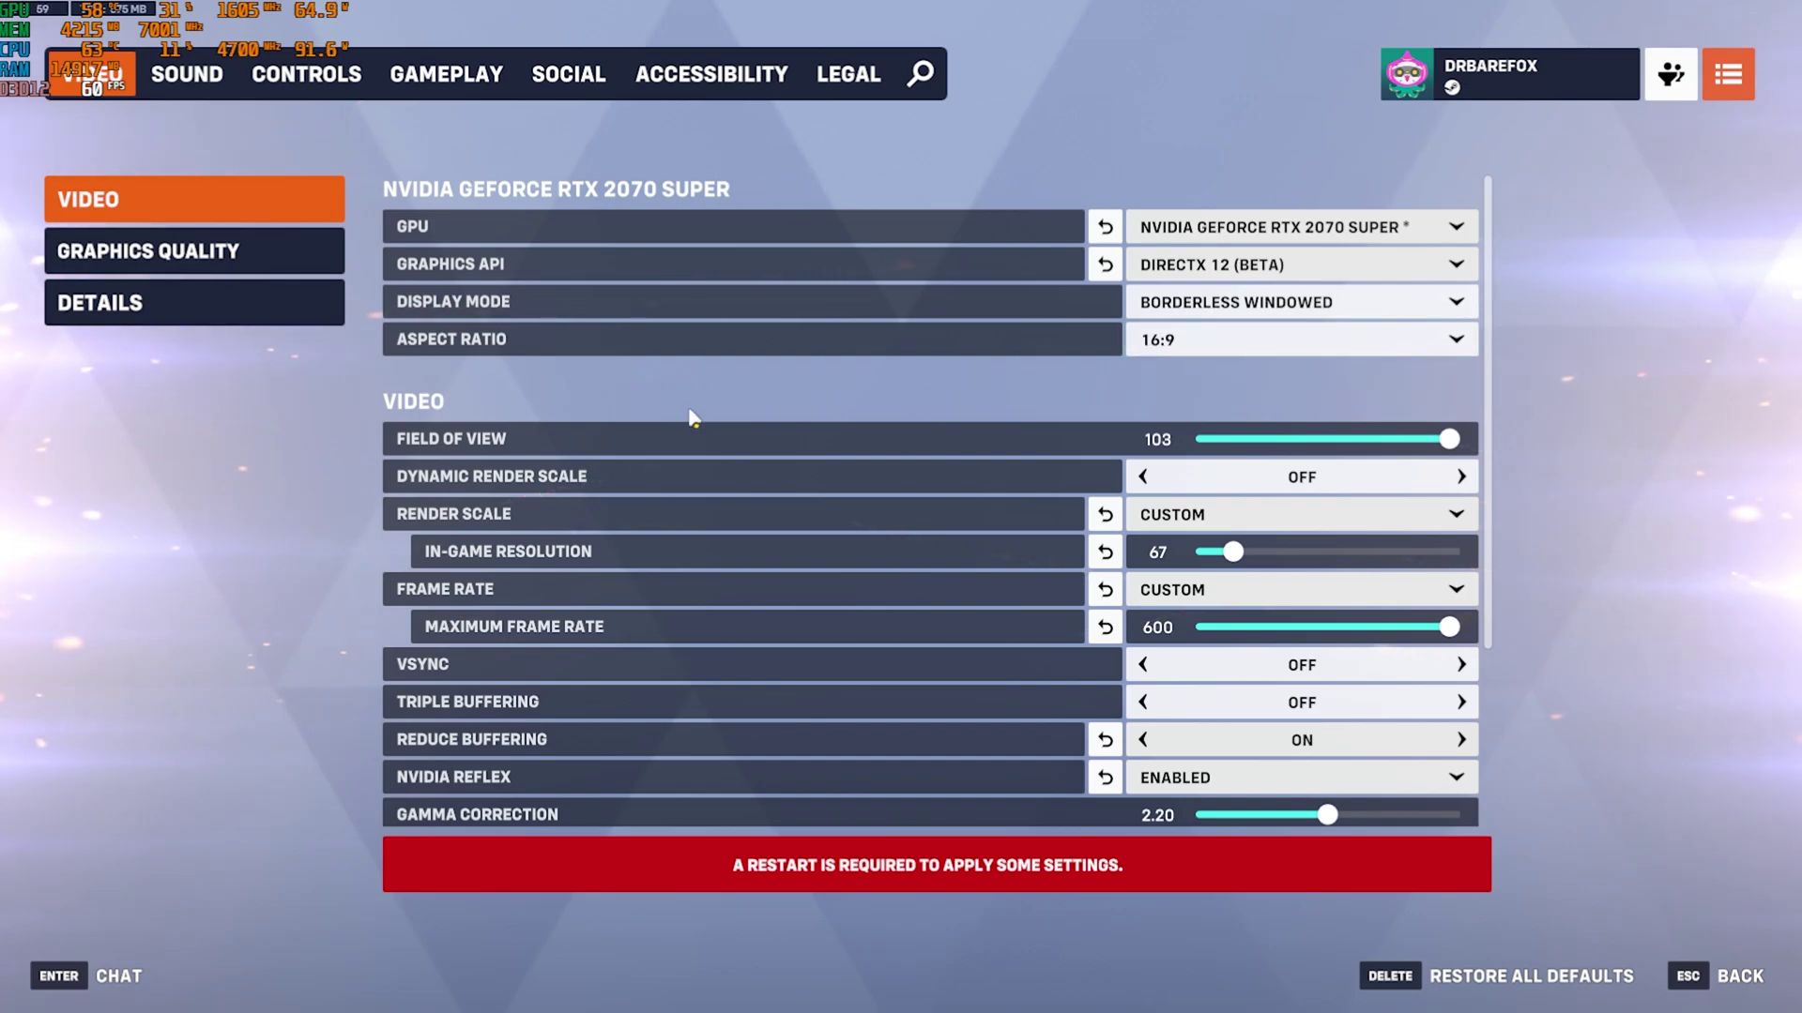
Set NVIDIA Reflex to Enabled + Boost and the render scale to Automatic
click(1154, 777)
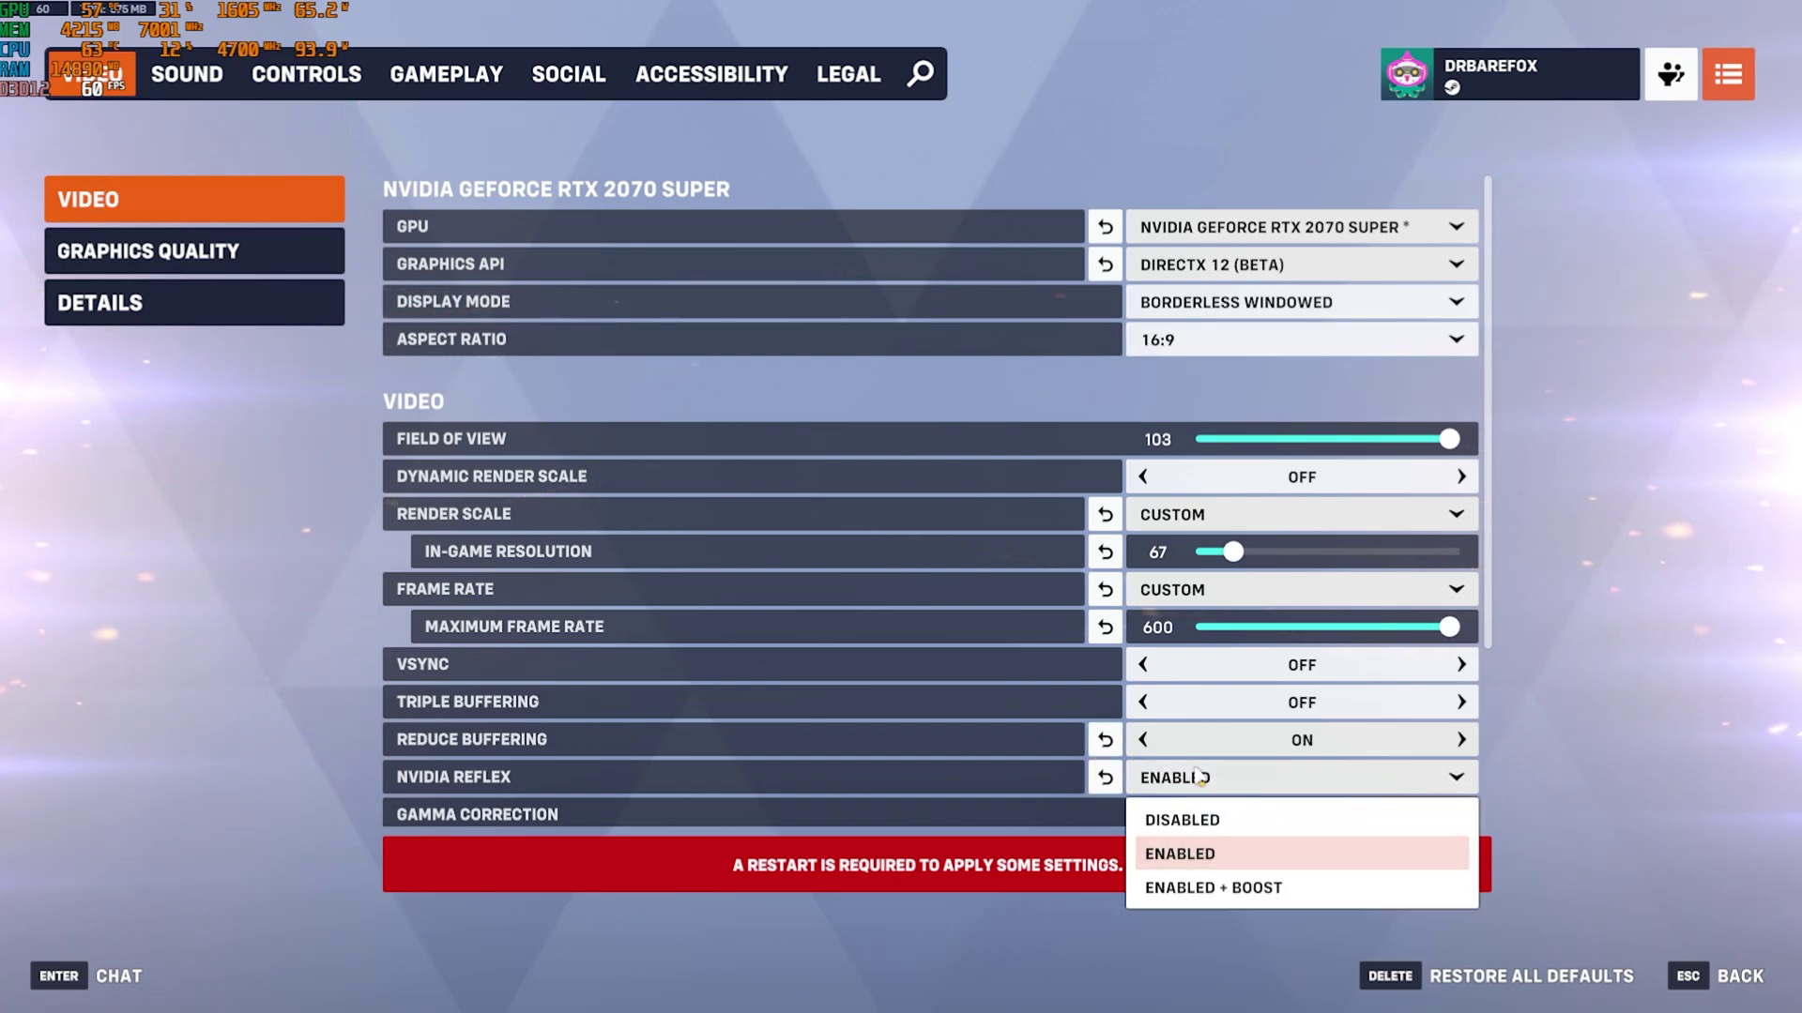
click(1126, 880)
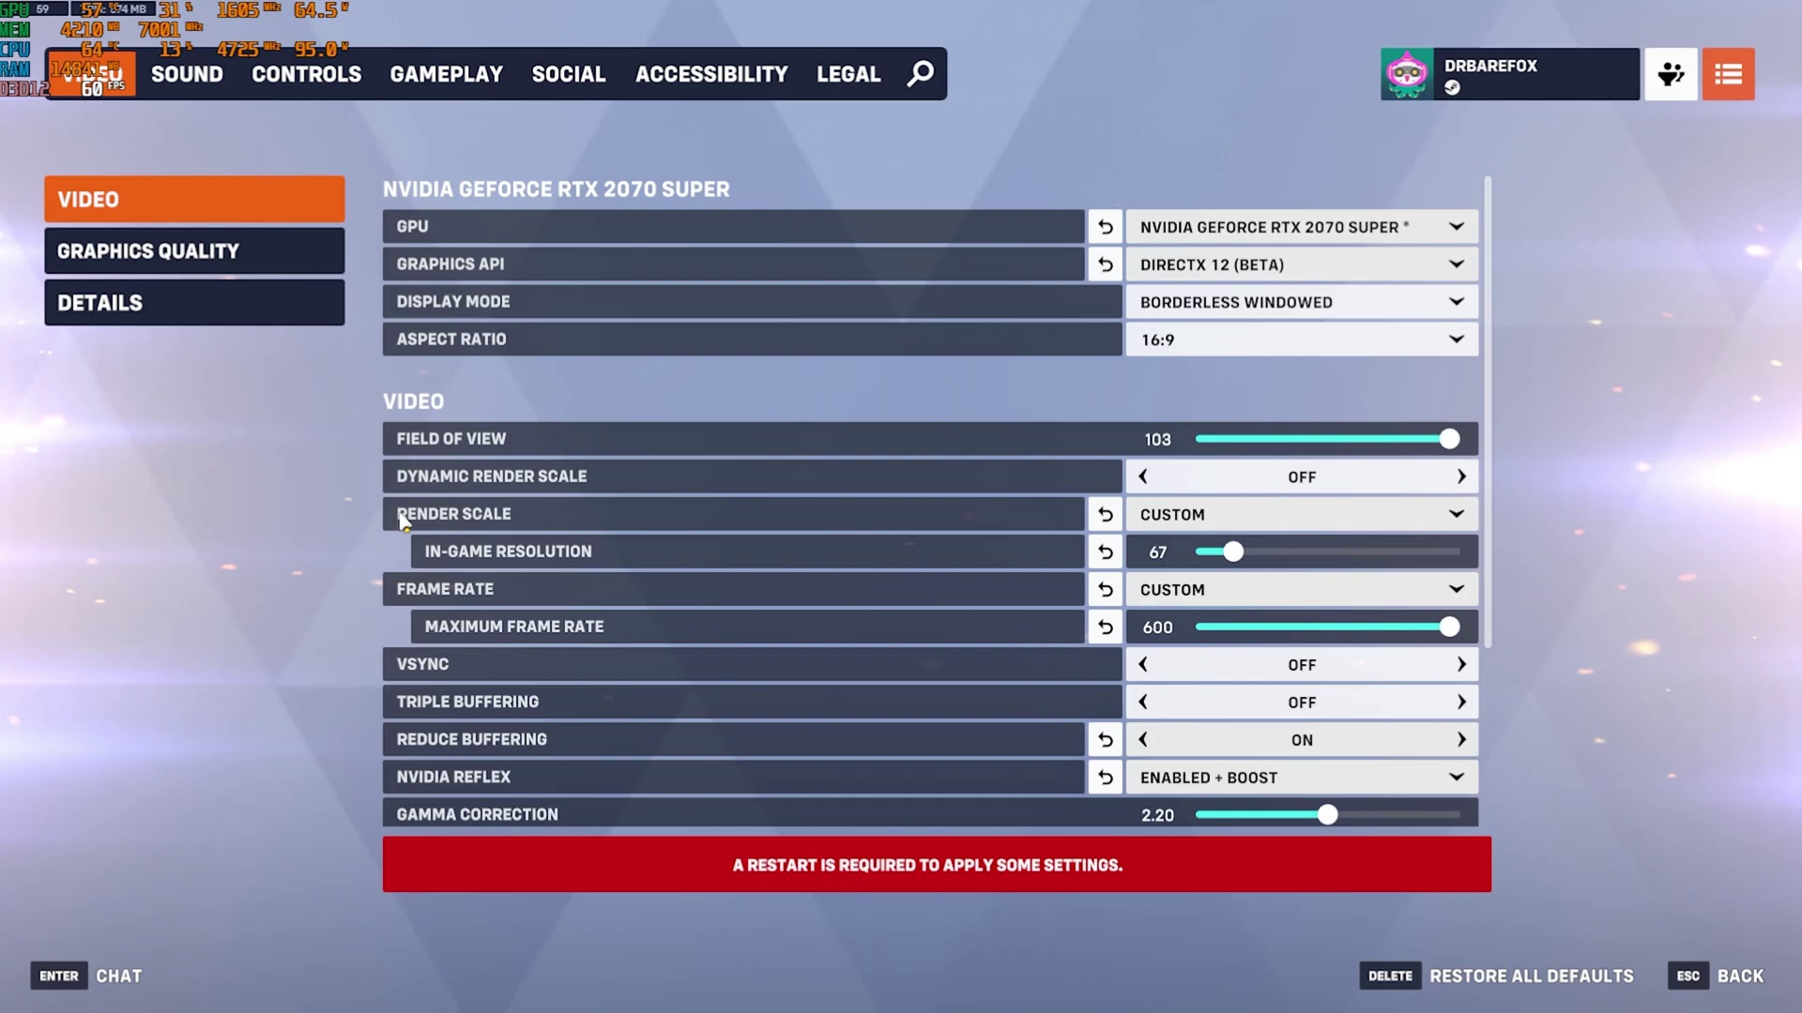
click(1220, 514)
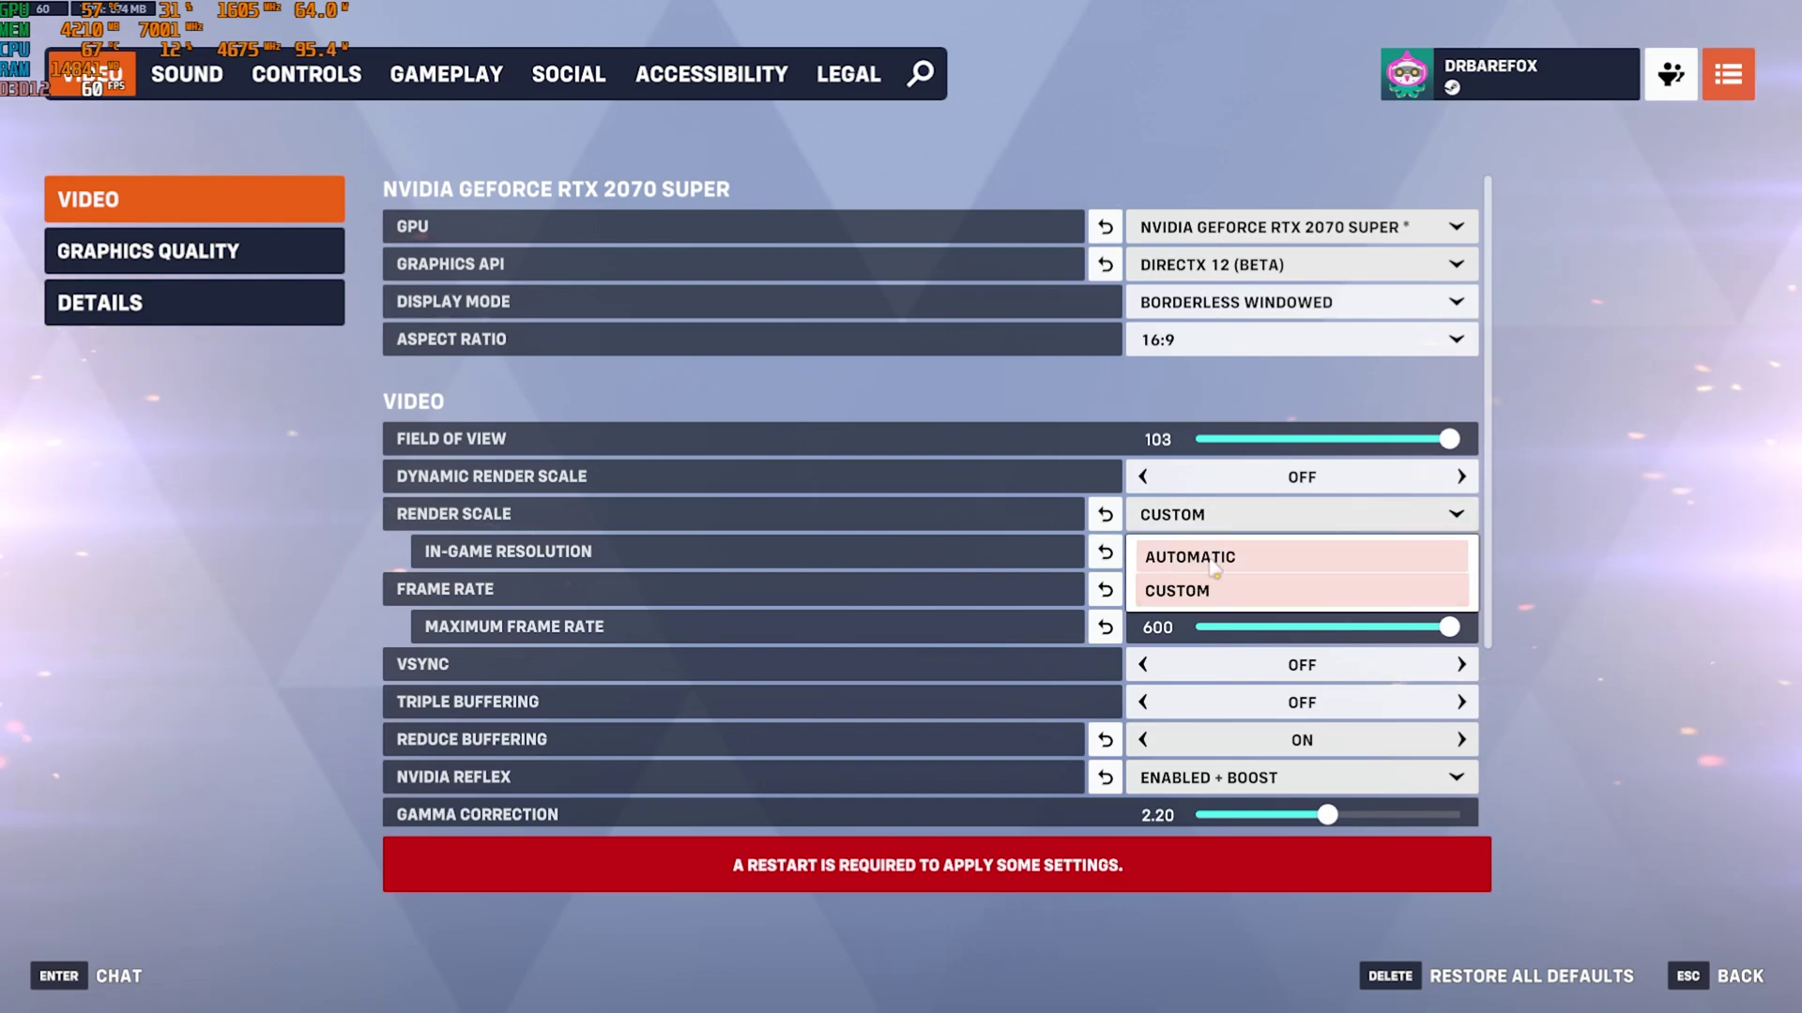
click(1164, 553)
key(y)
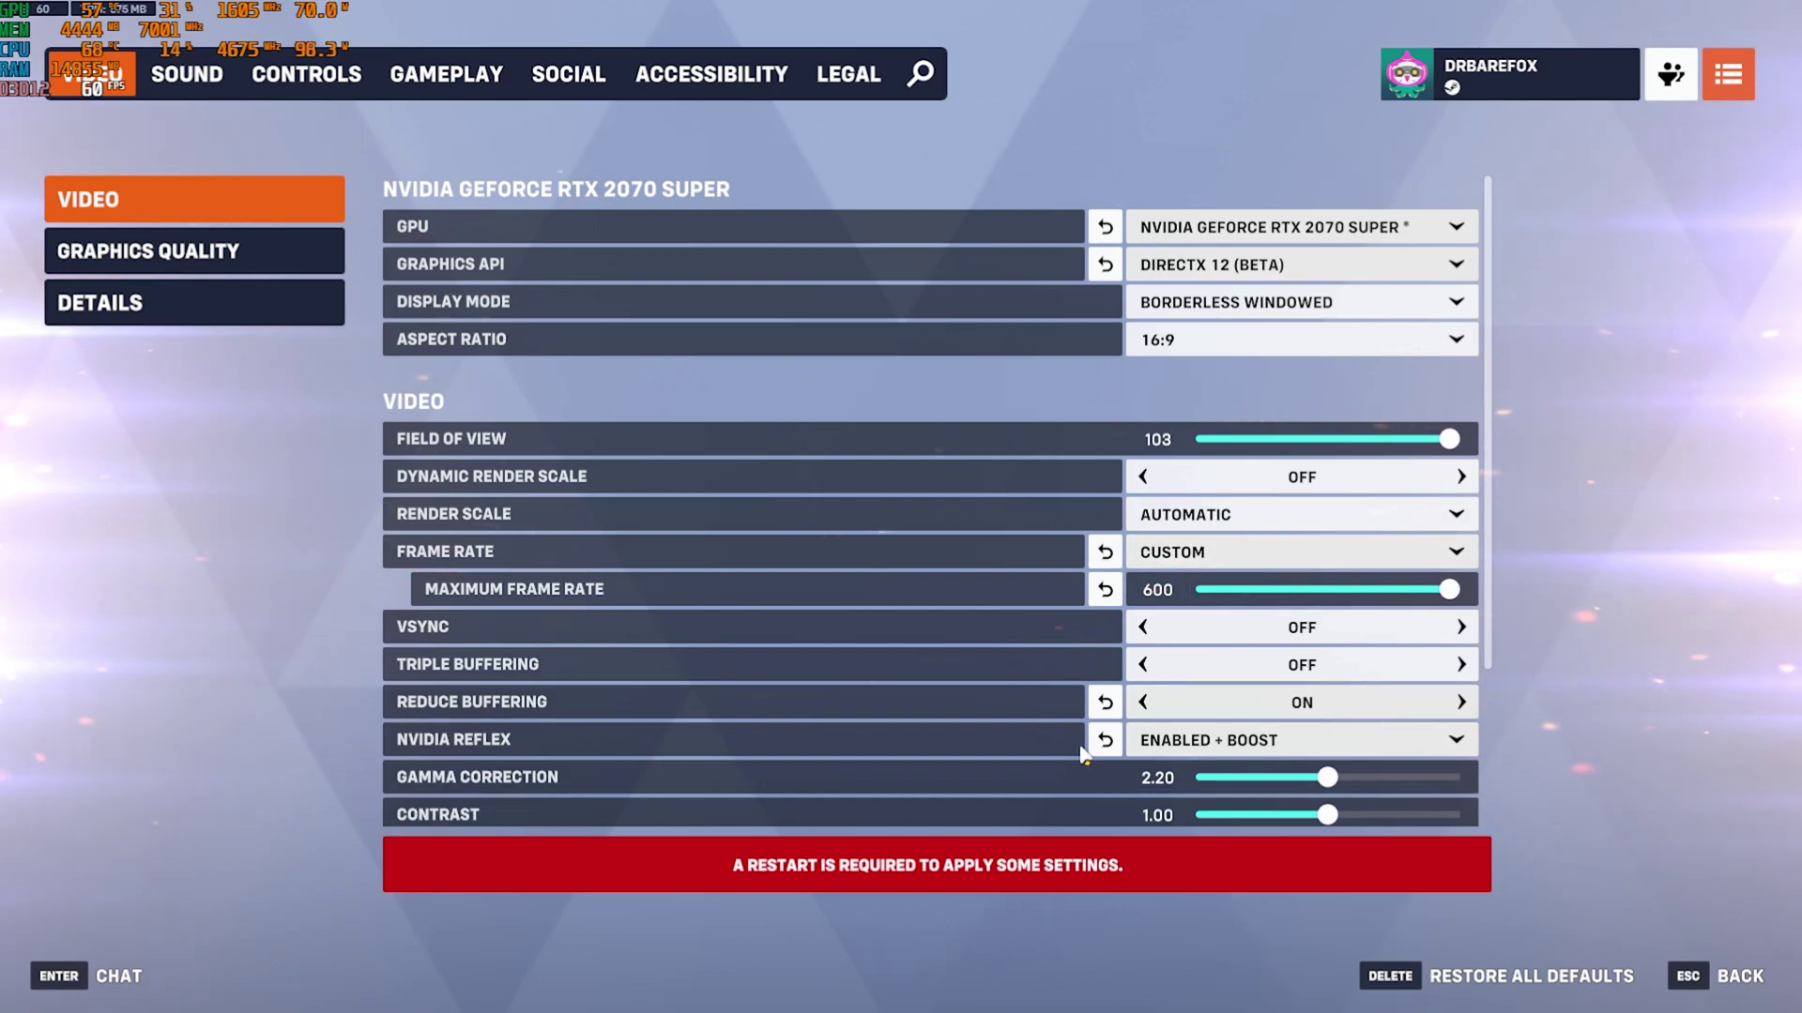
In the graphics quality settings, set High Quality Upsampling to AMD FSR 2.2
click(177, 254)
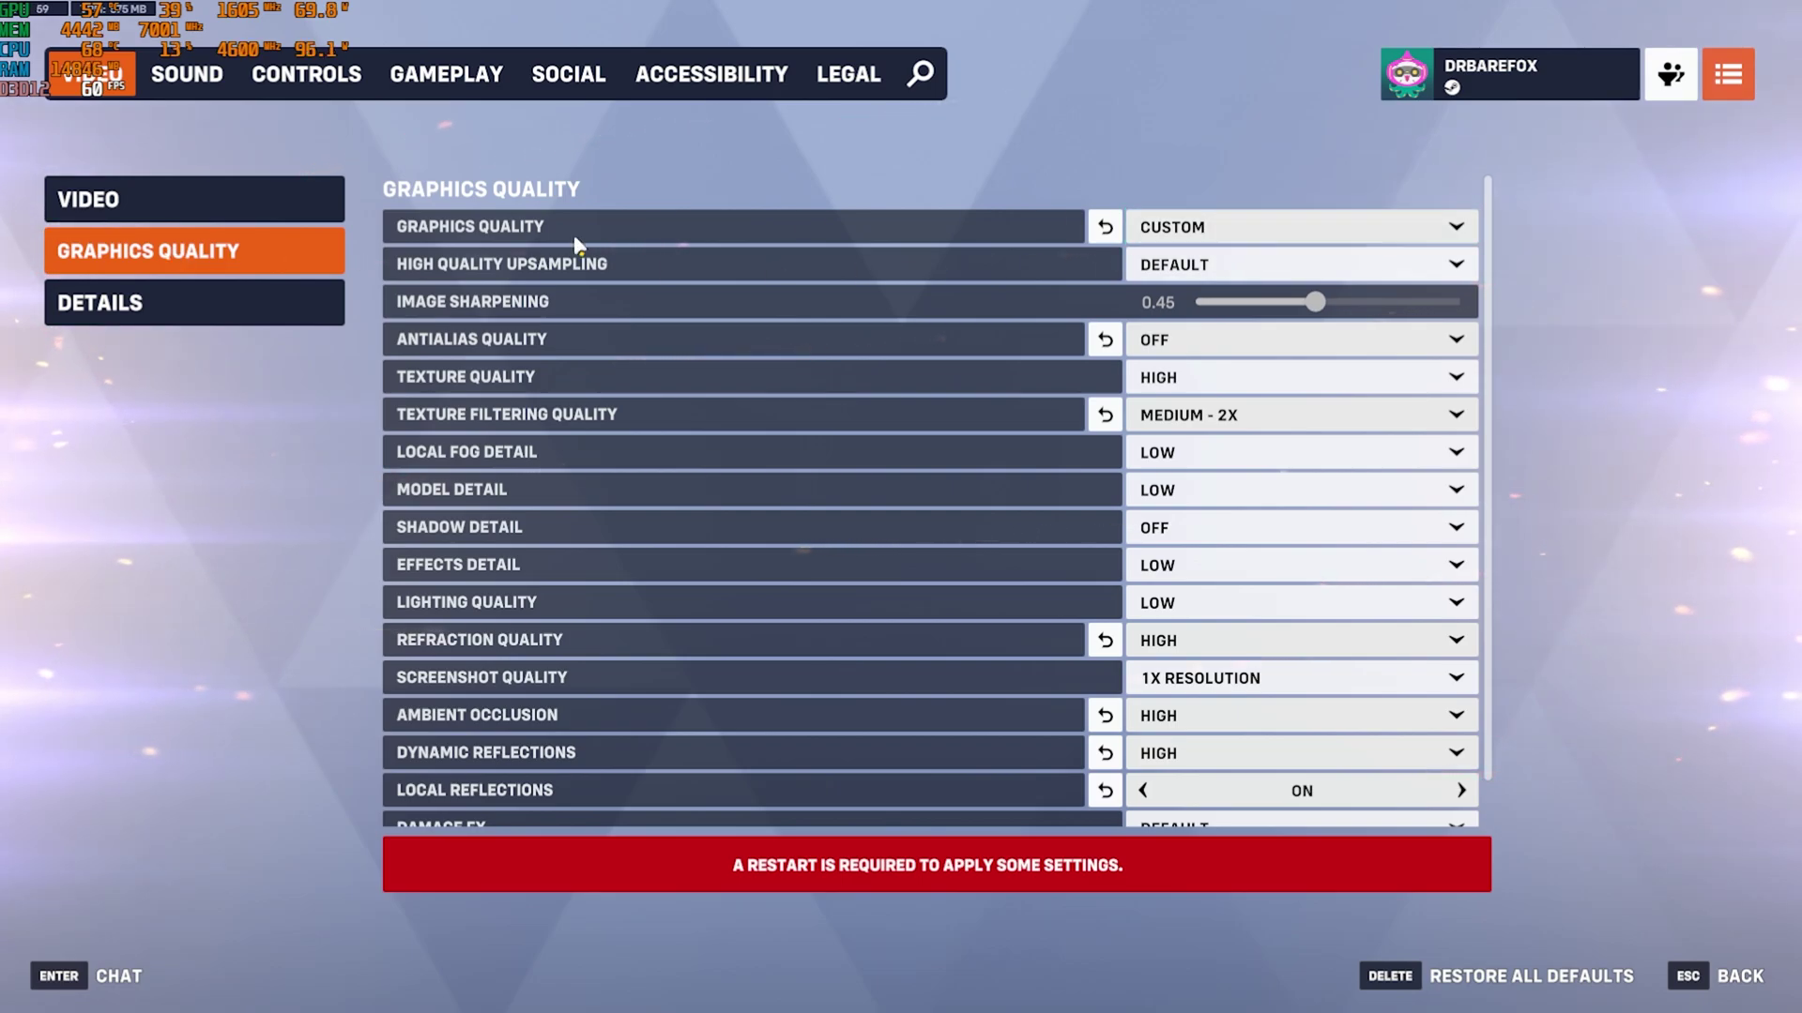
click(1211, 264)
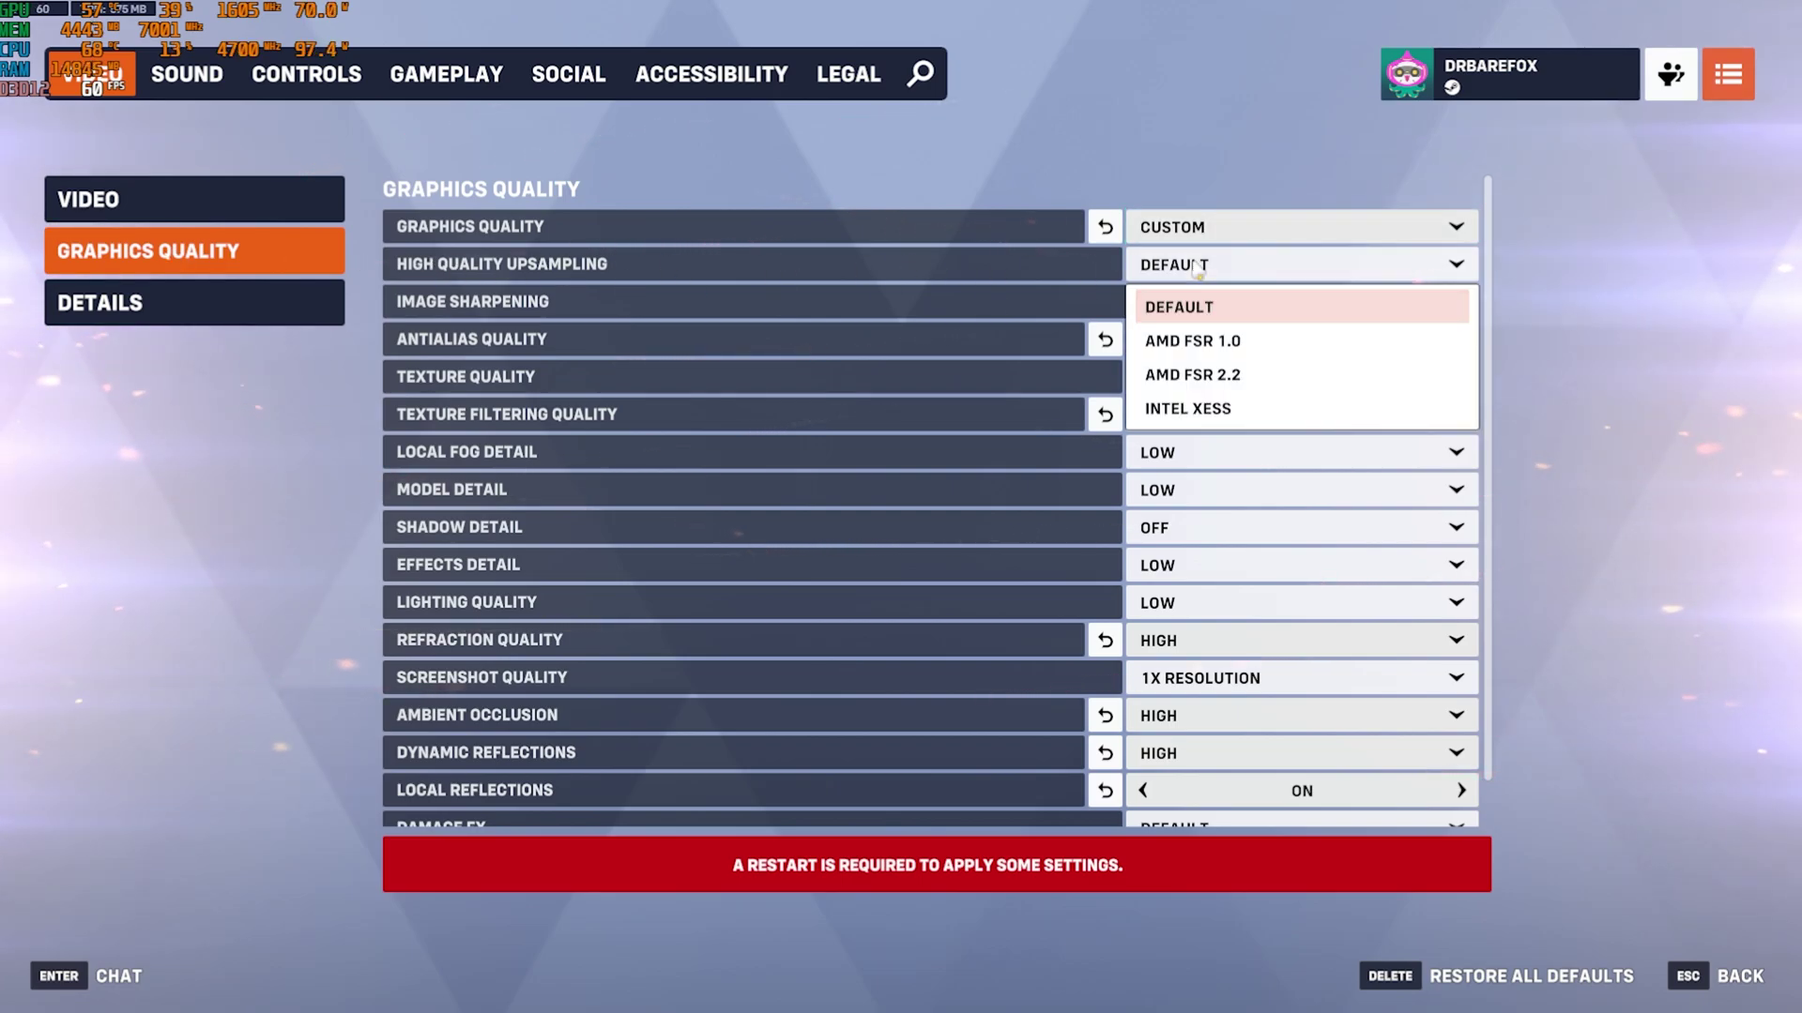
click(1201, 375)
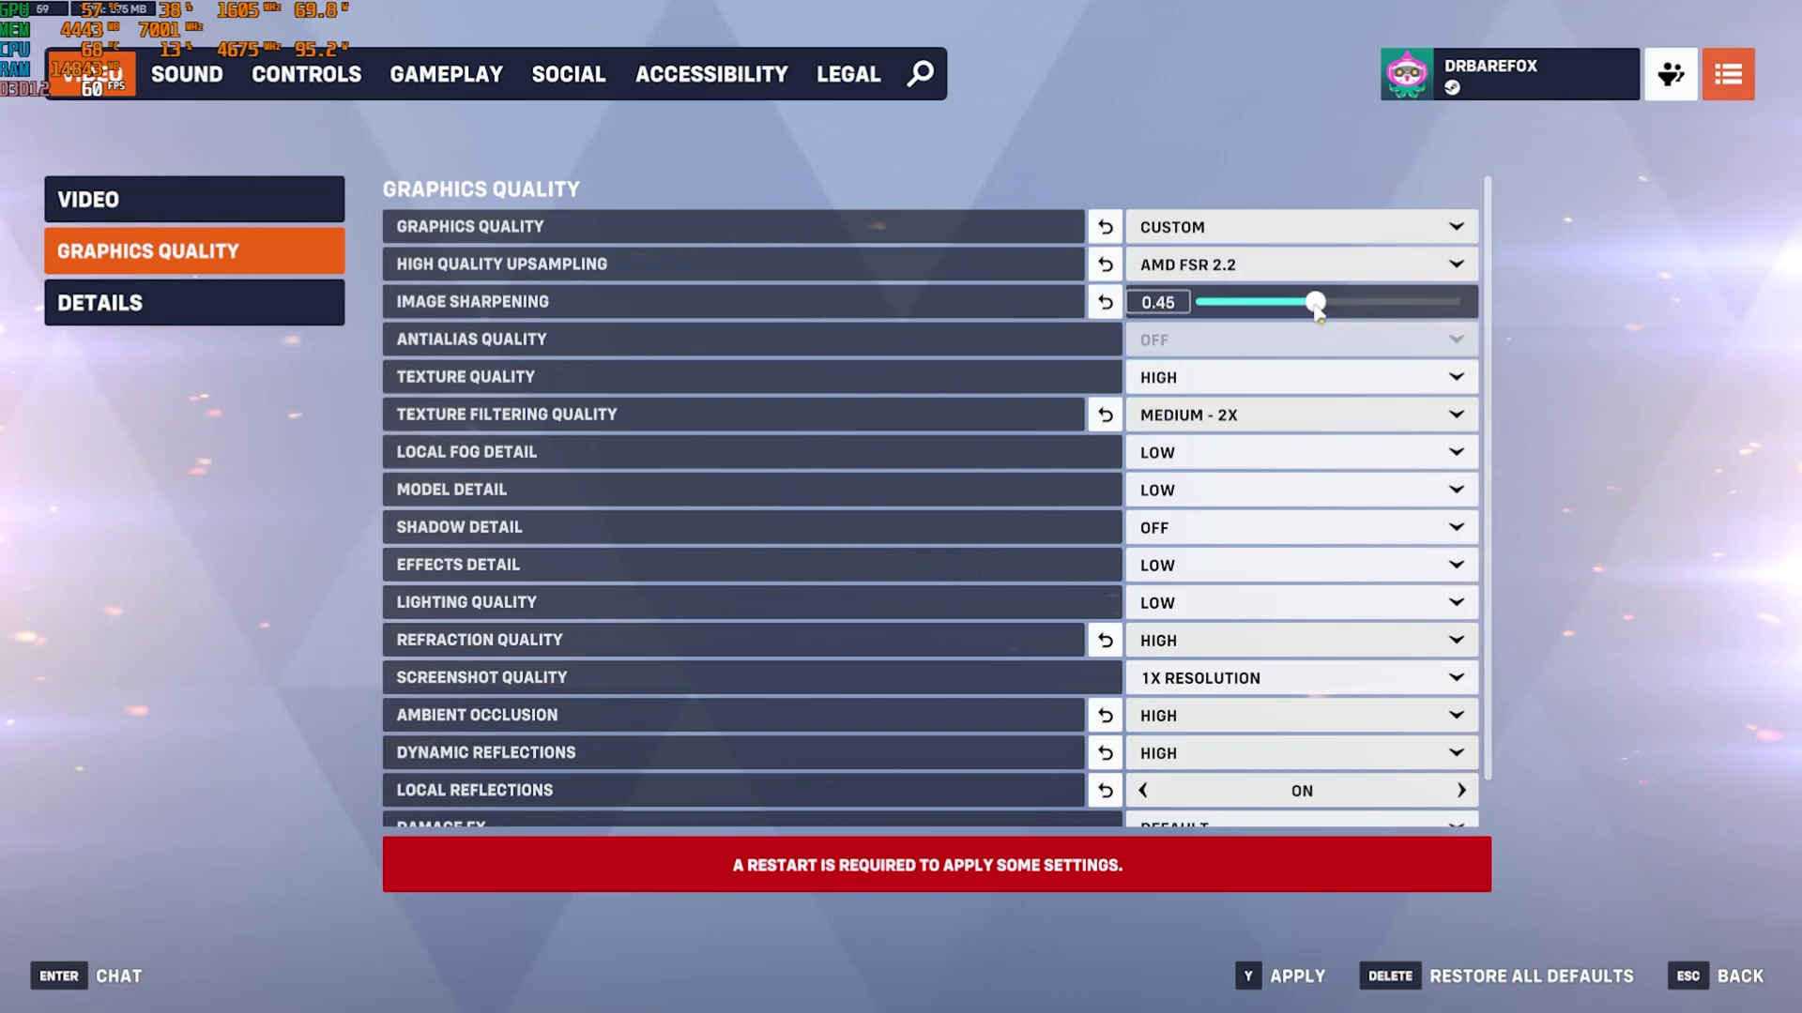
Set the texture quality to Medium and the texture filtering quality to High - 4x
click(1304, 378)
click(1168, 452)
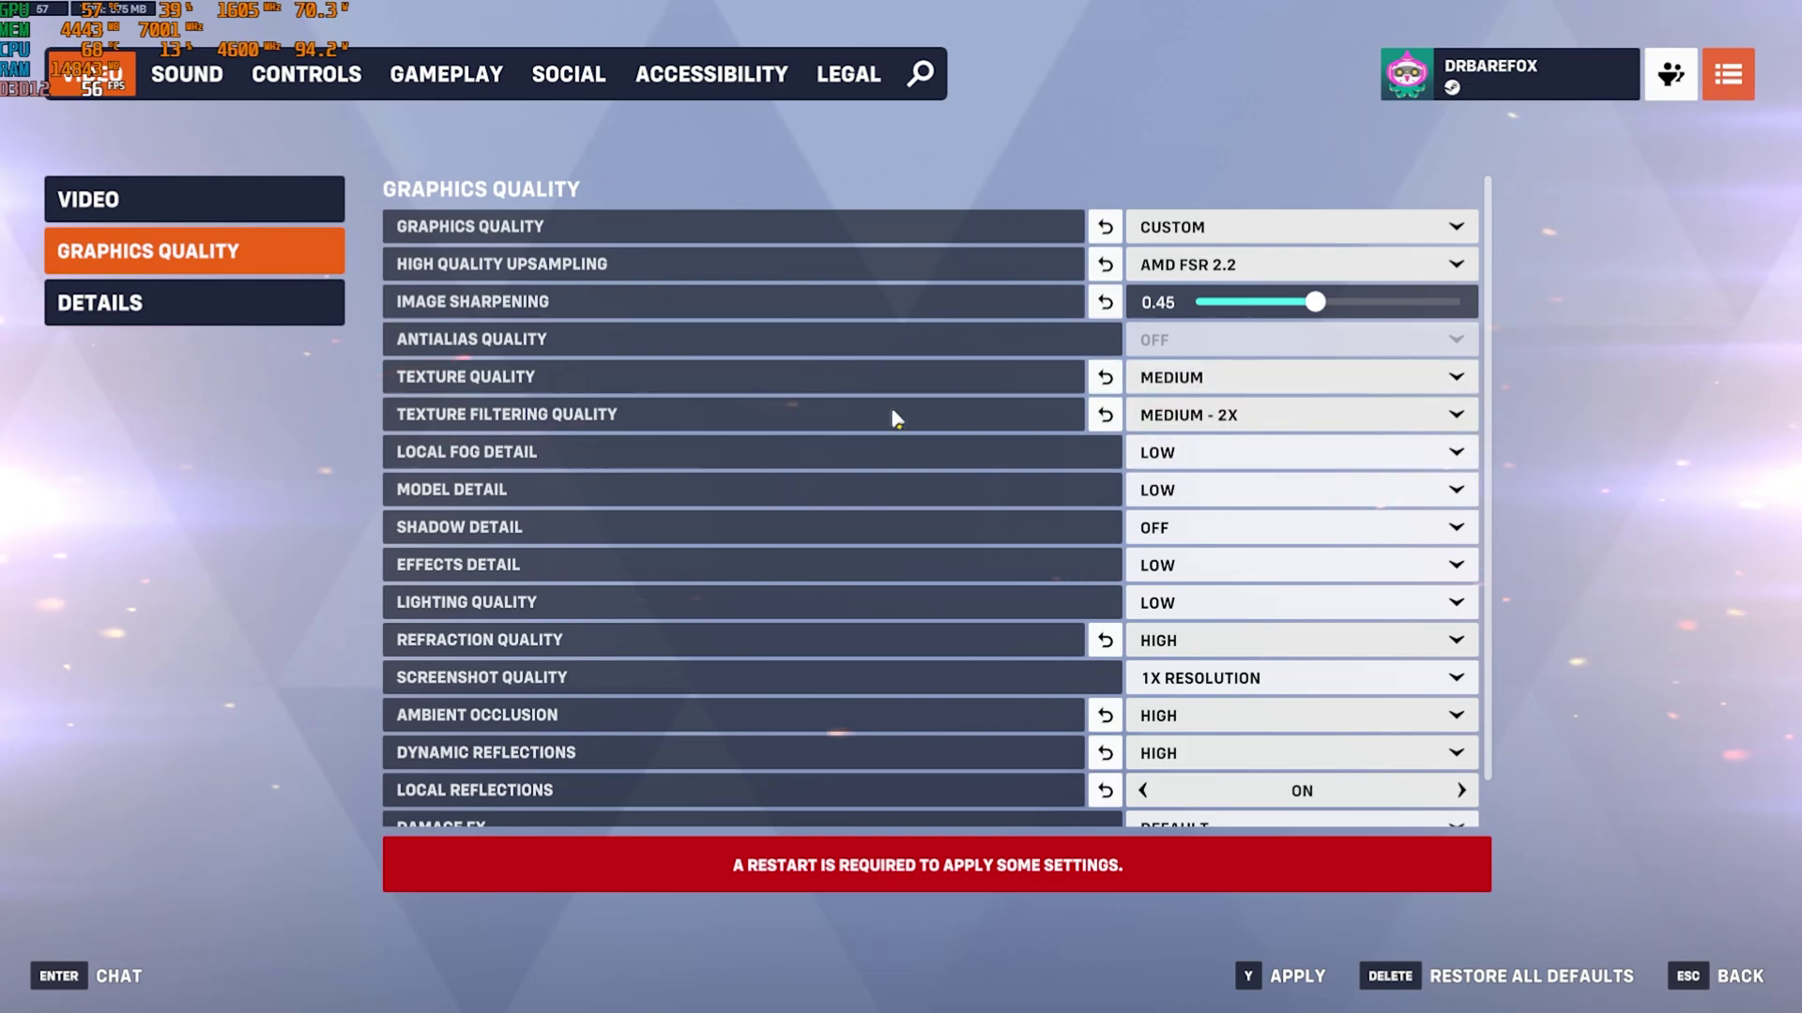
click(1143, 419)
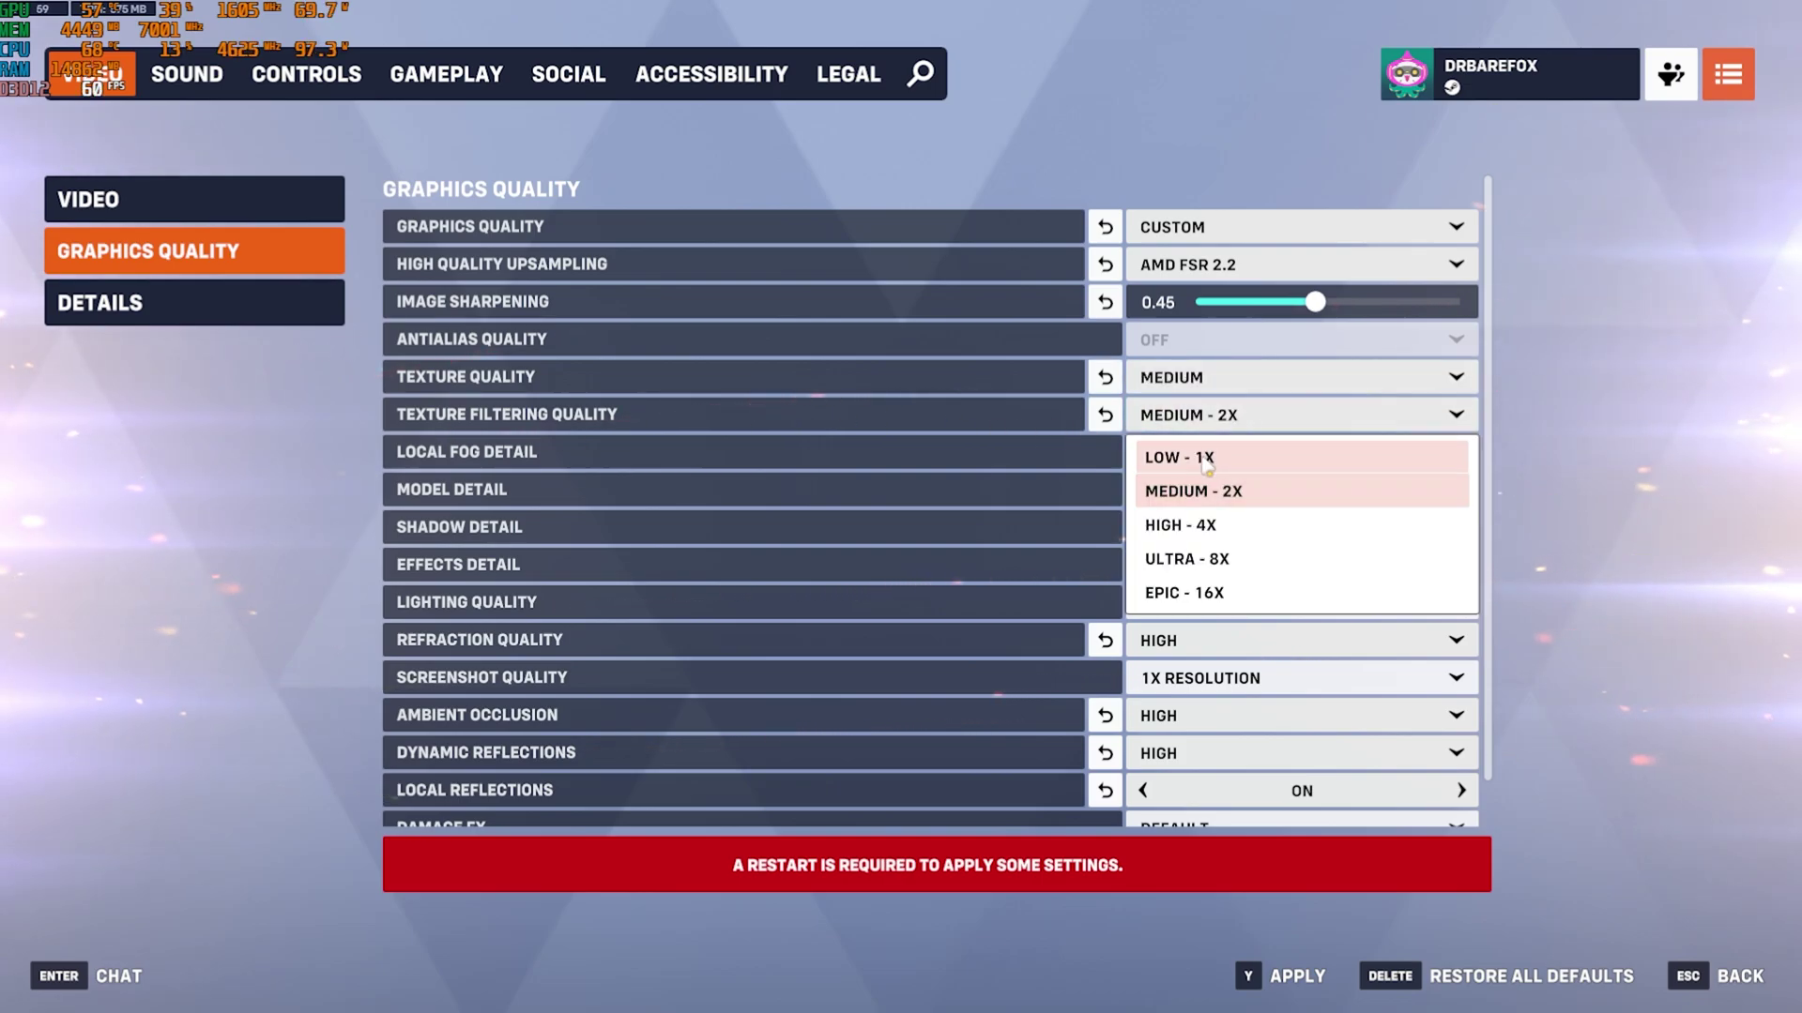
click(1207, 524)
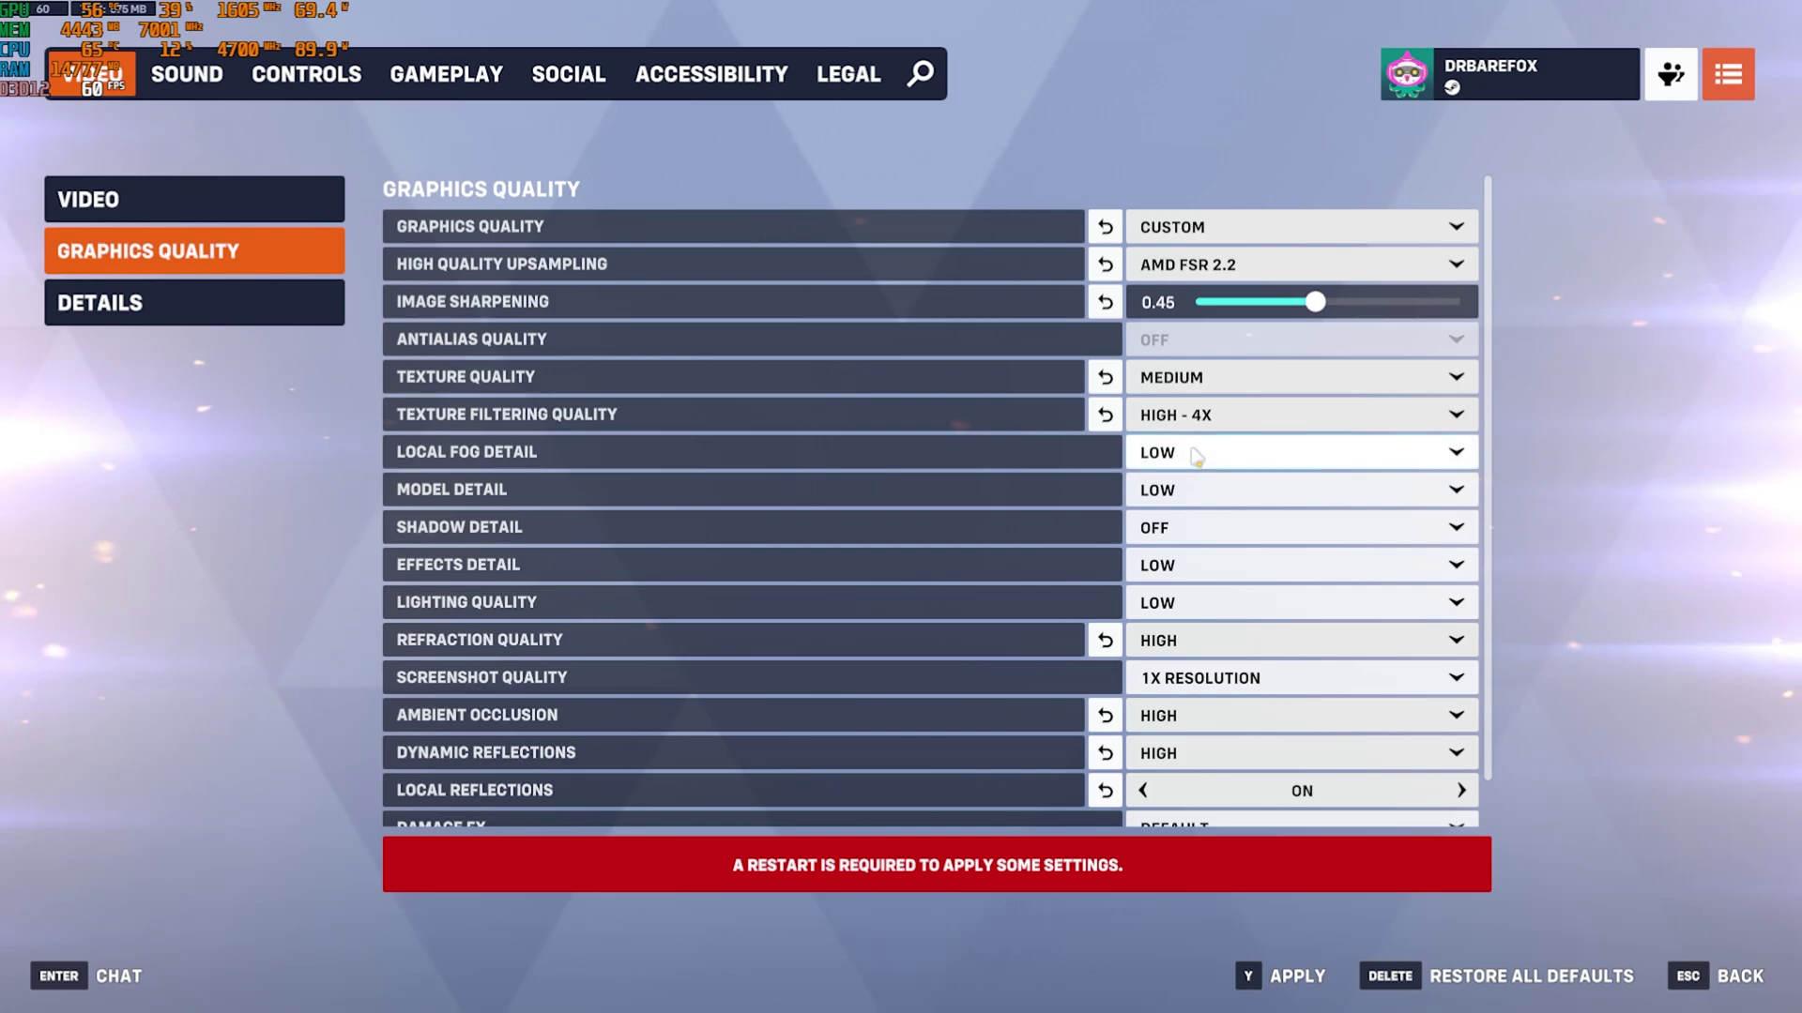
Set the model detail to Medium and the shadow detail to Low
click(1173, 490)
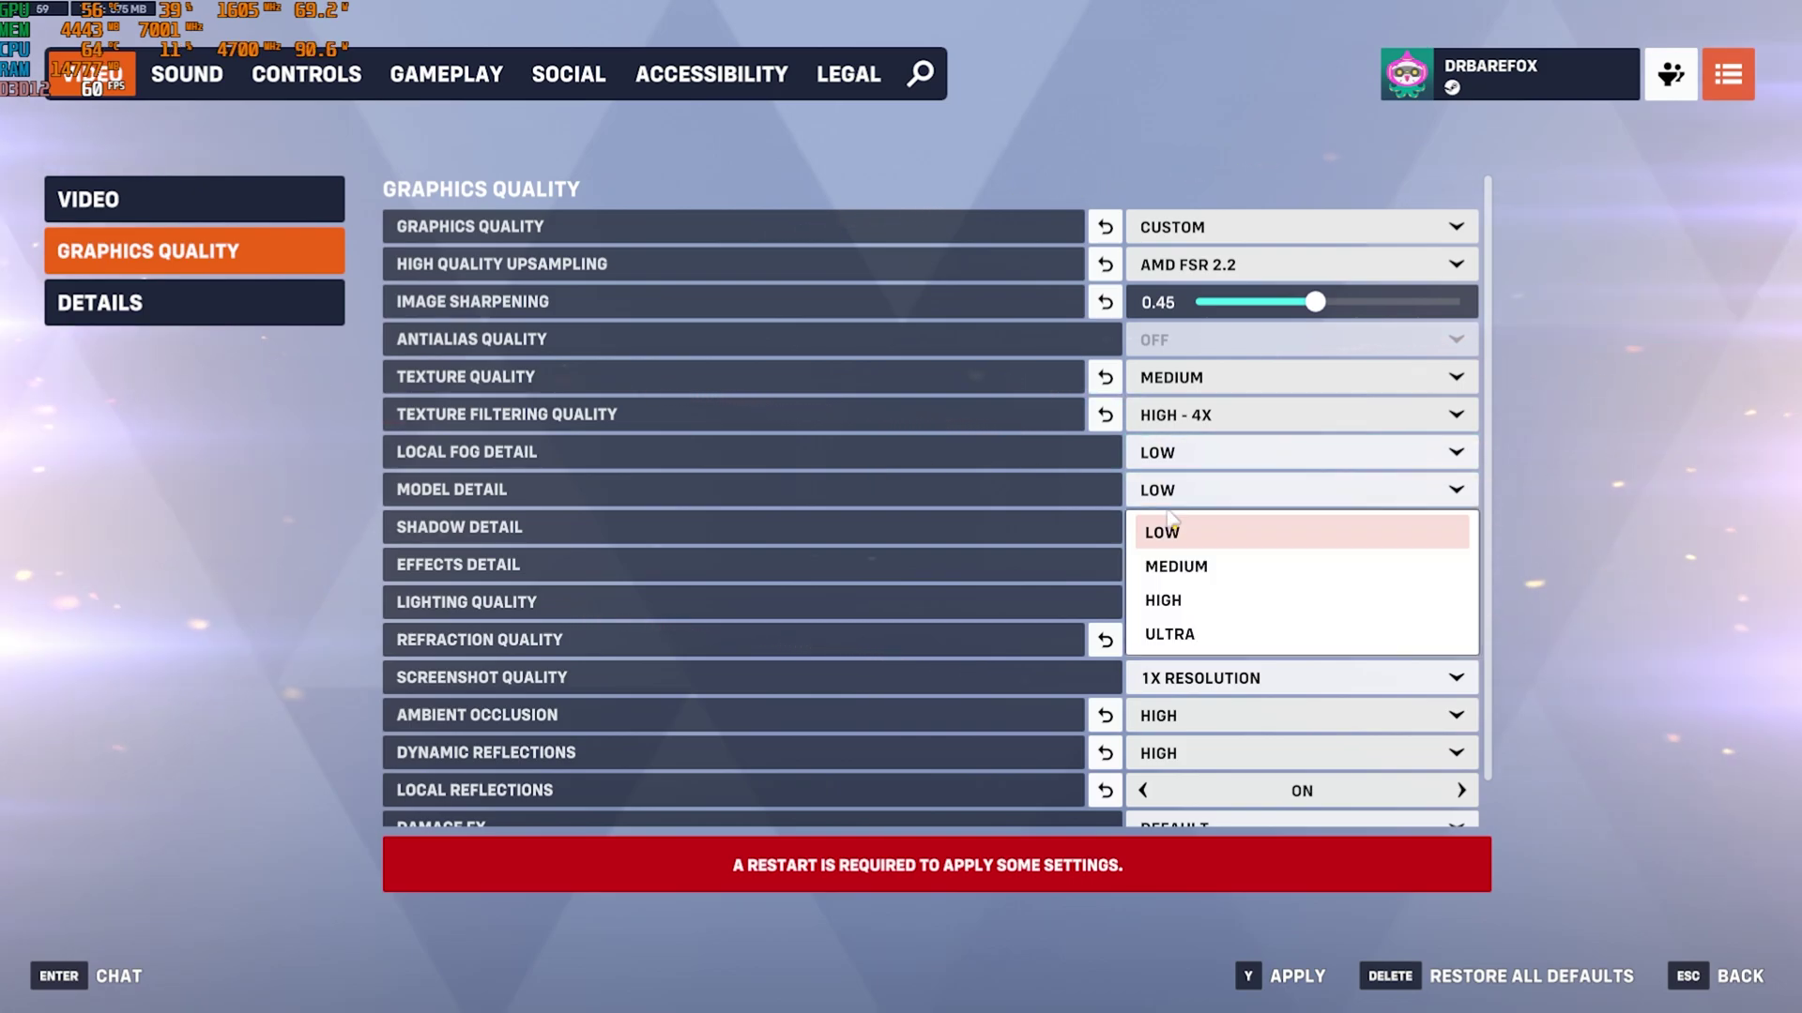
click(1160, 569)
click(1168, 527)
click(1159, 601)
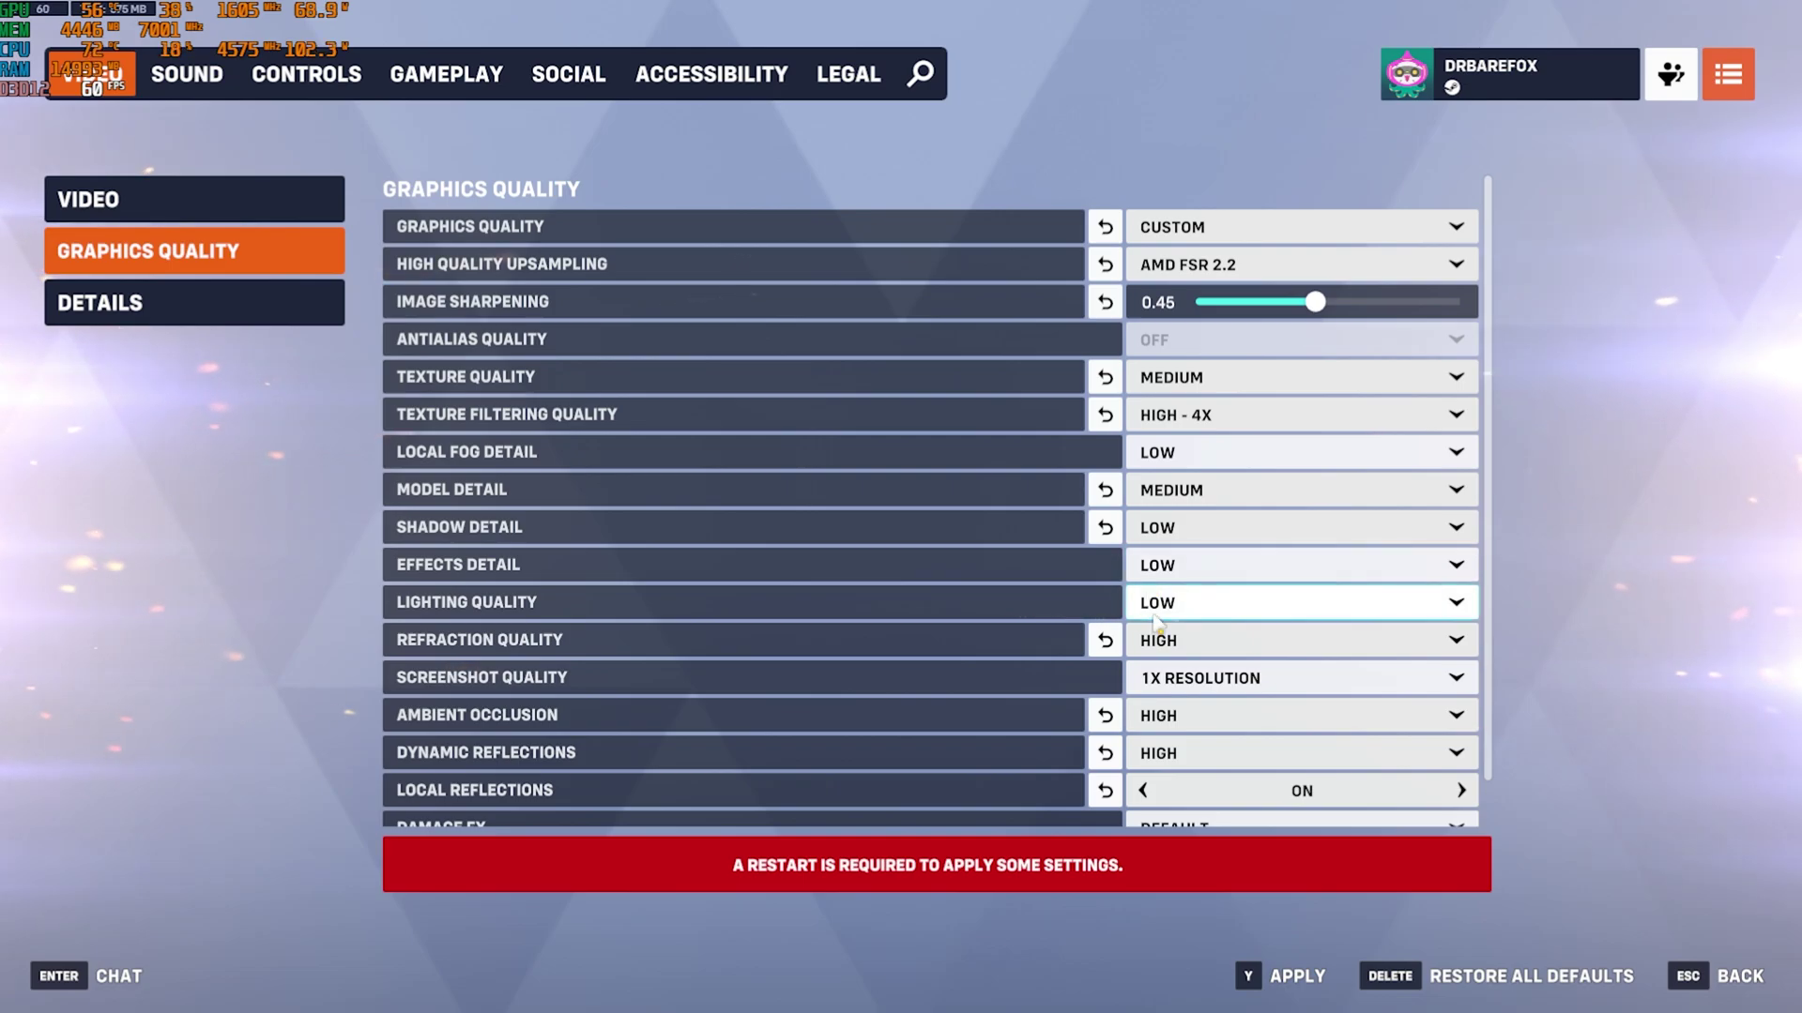
Set the refraction quality to Low and check the screenshot quality options, keeping 1x Resolution
click(1159, 601)
click(1241, 645)
click(1241, 646)
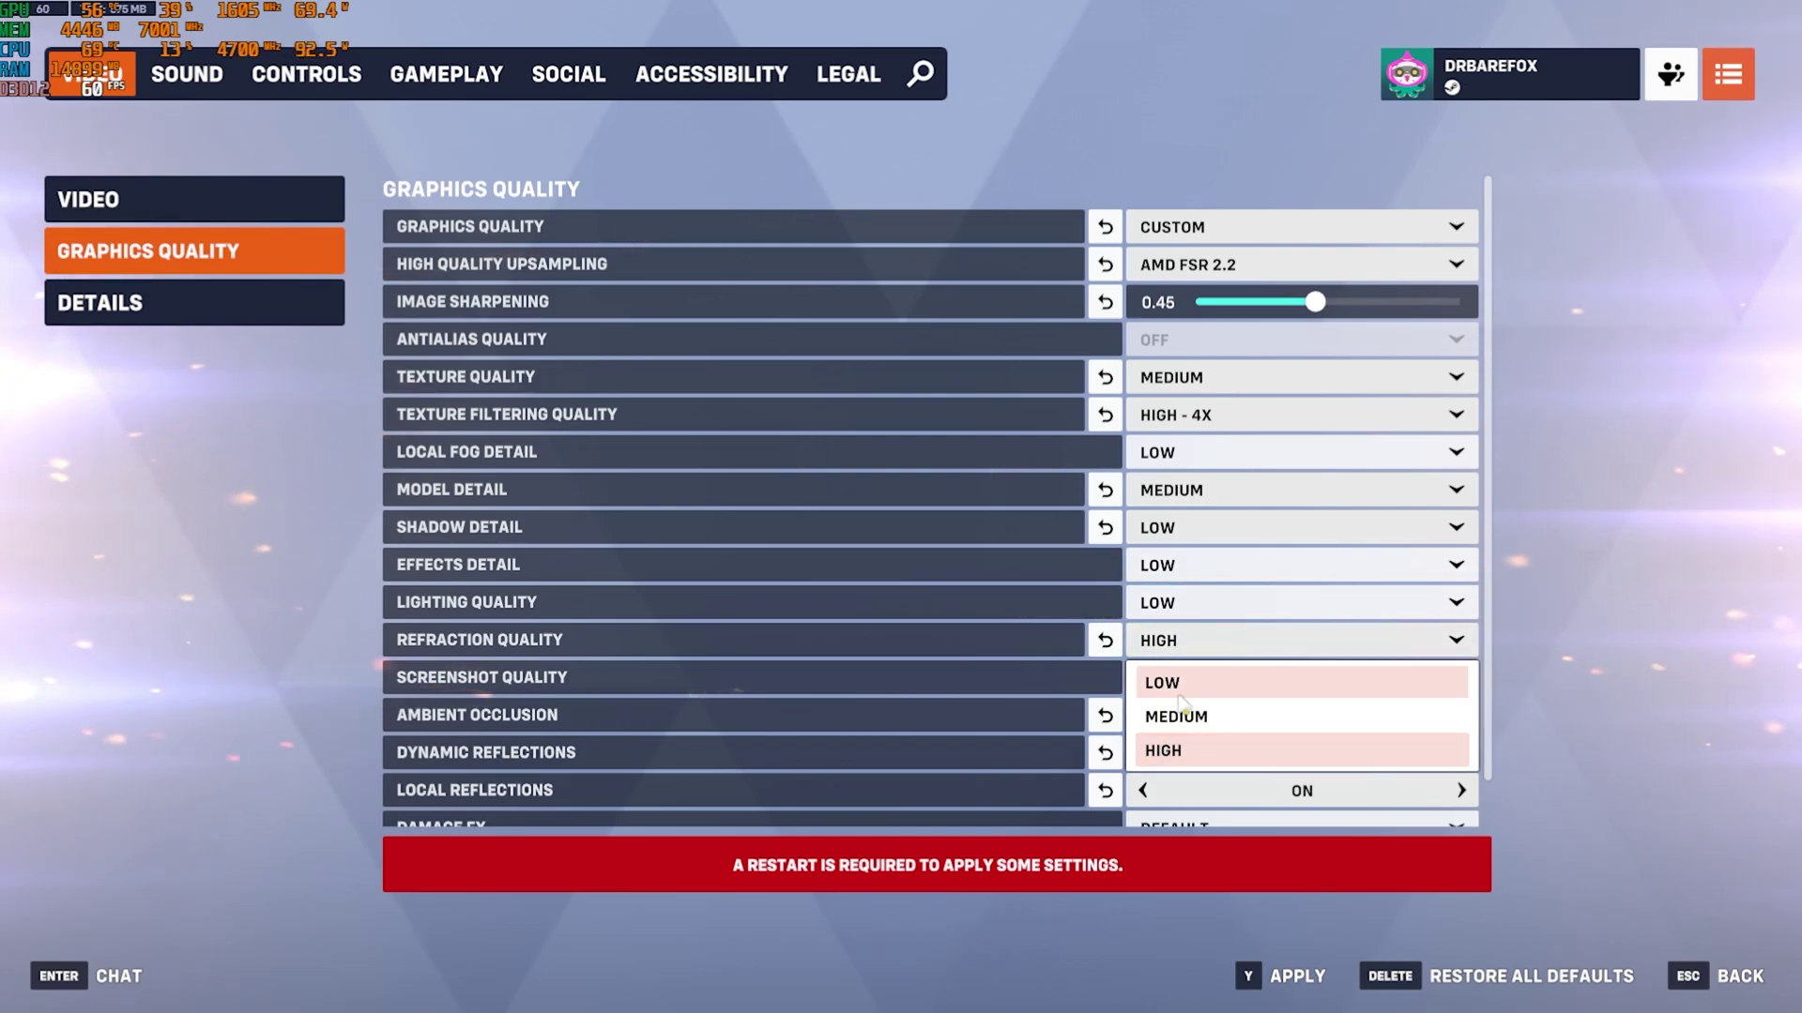
click(1163, 680)
click(1202, 679)
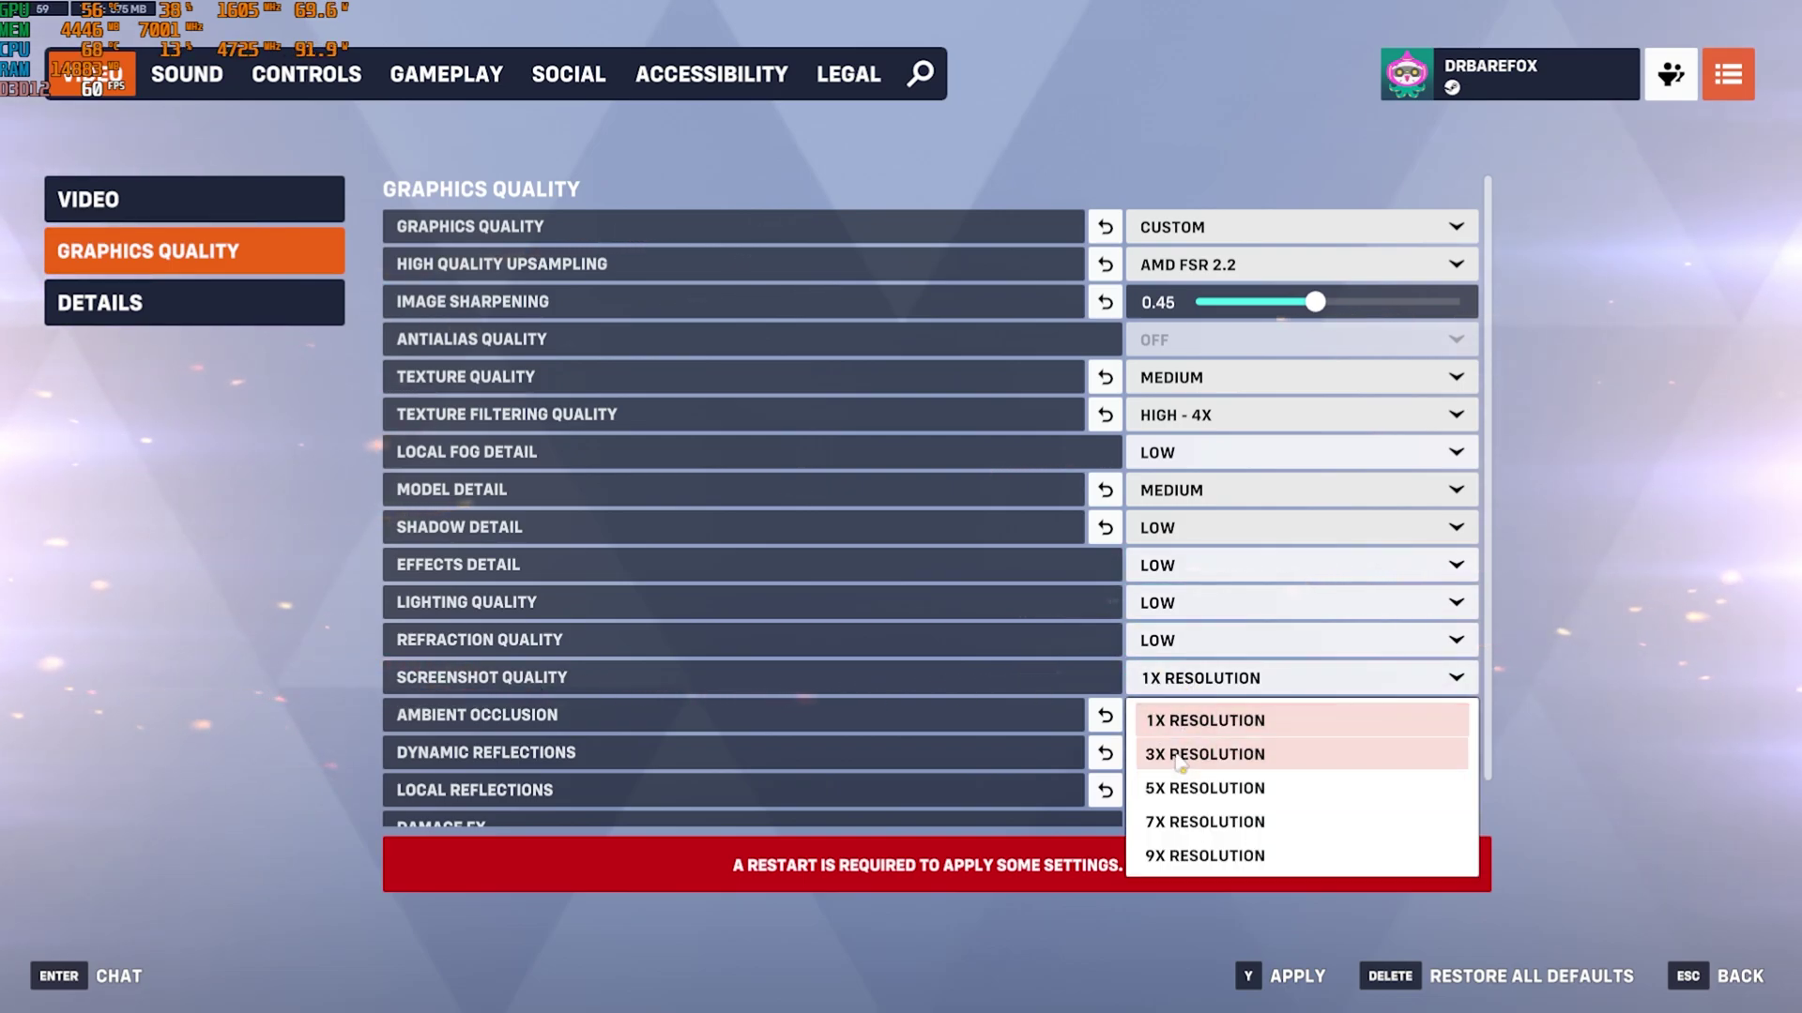
click(885, 635)
scroll(885, 635, down, 1)
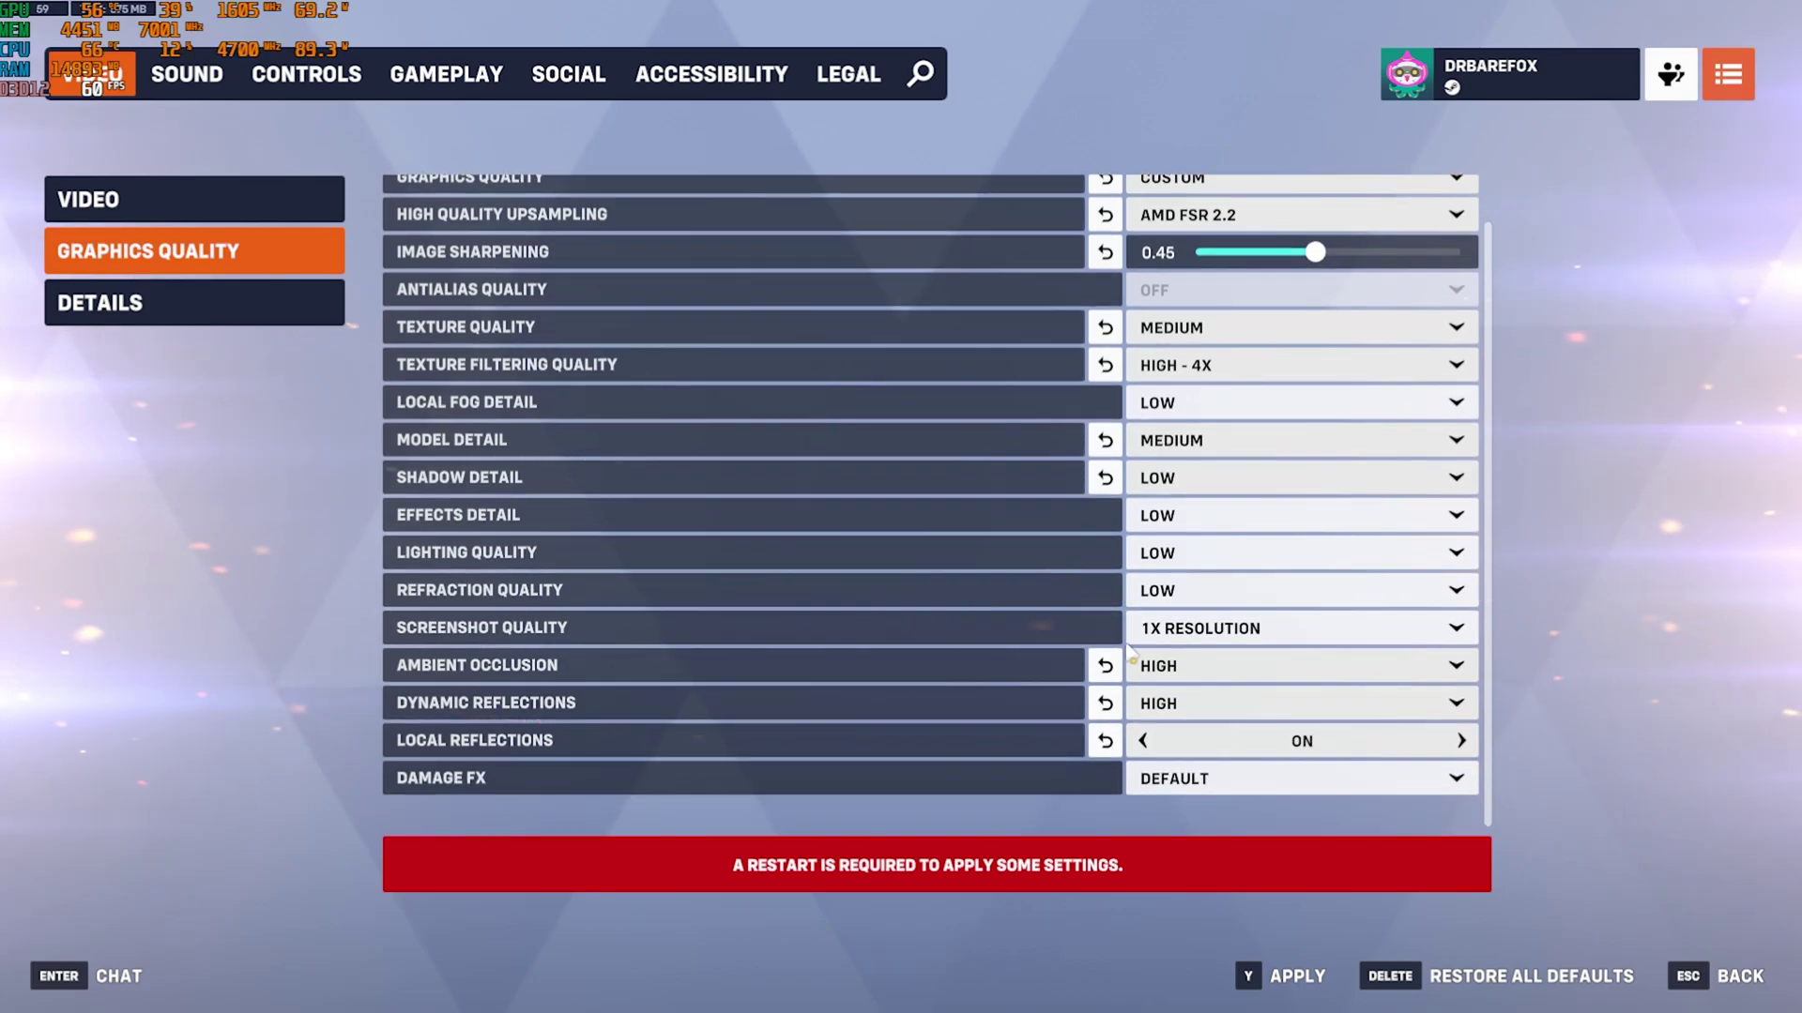